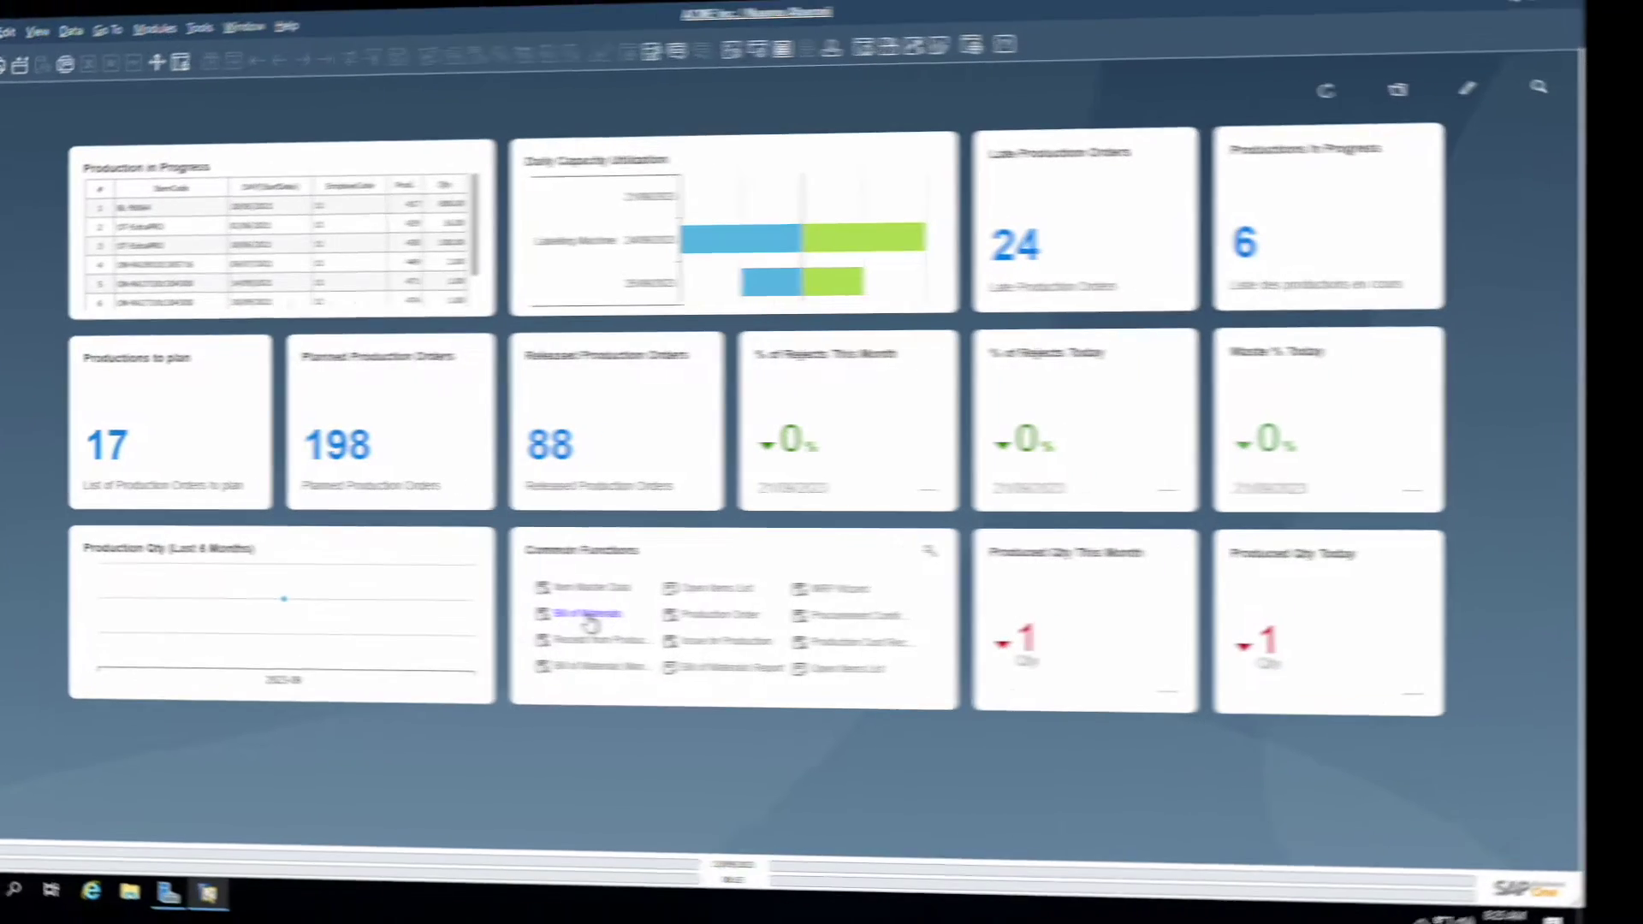
Find the bill of materials whose description starts with "smooth" and review the available BOM types without changing the selection.
left_click(589, 616)
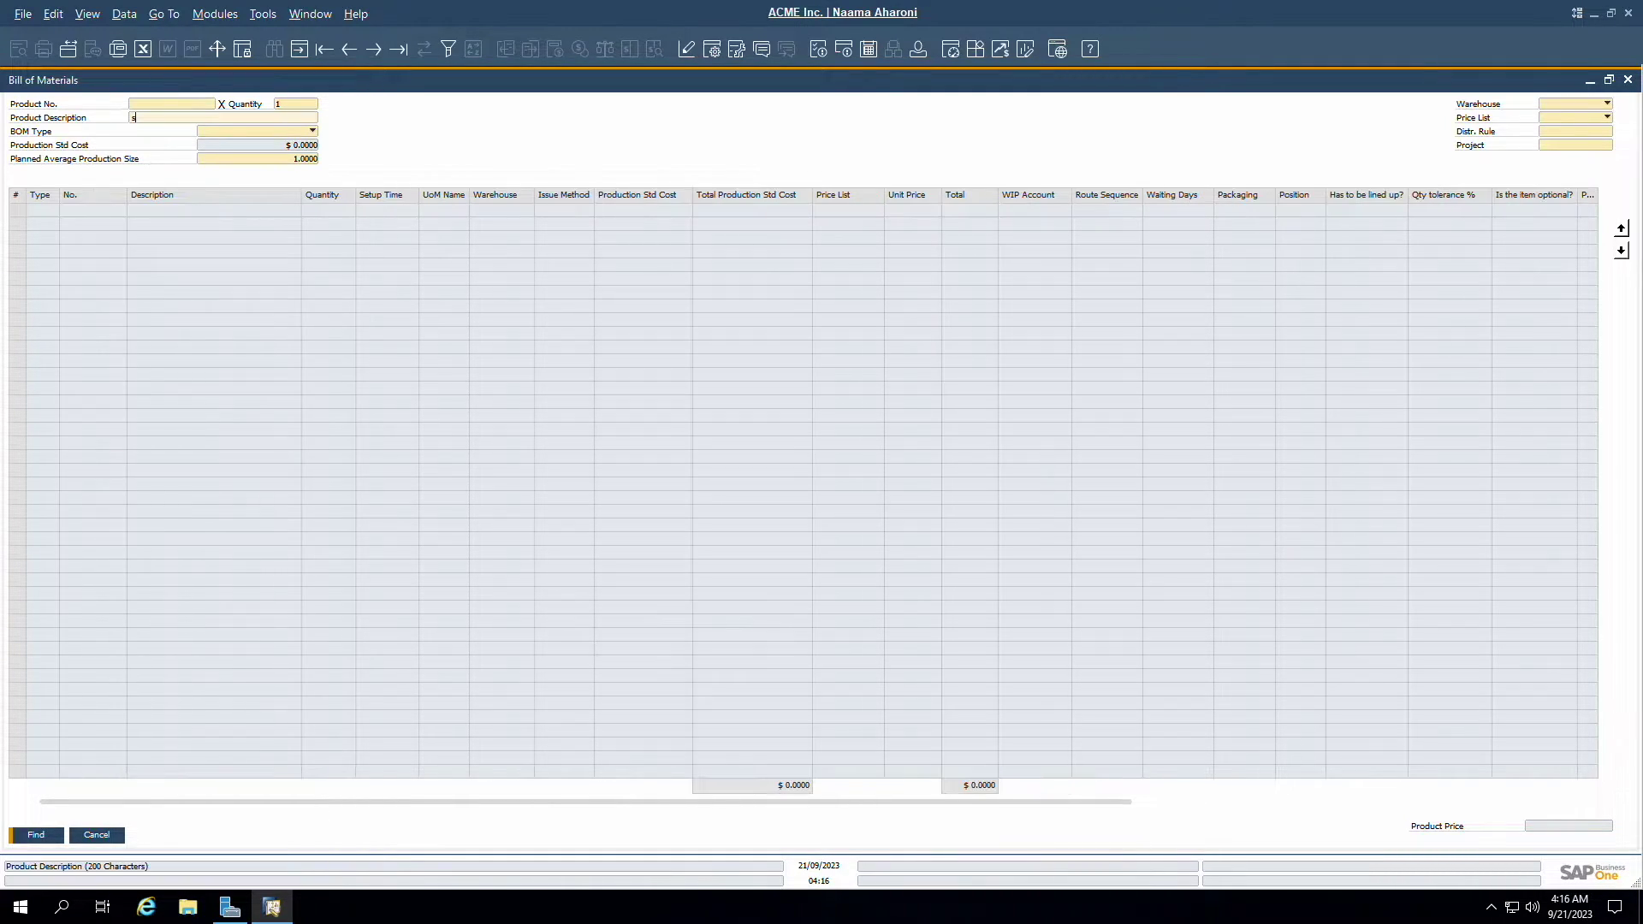
type("smooth")
key("Return")
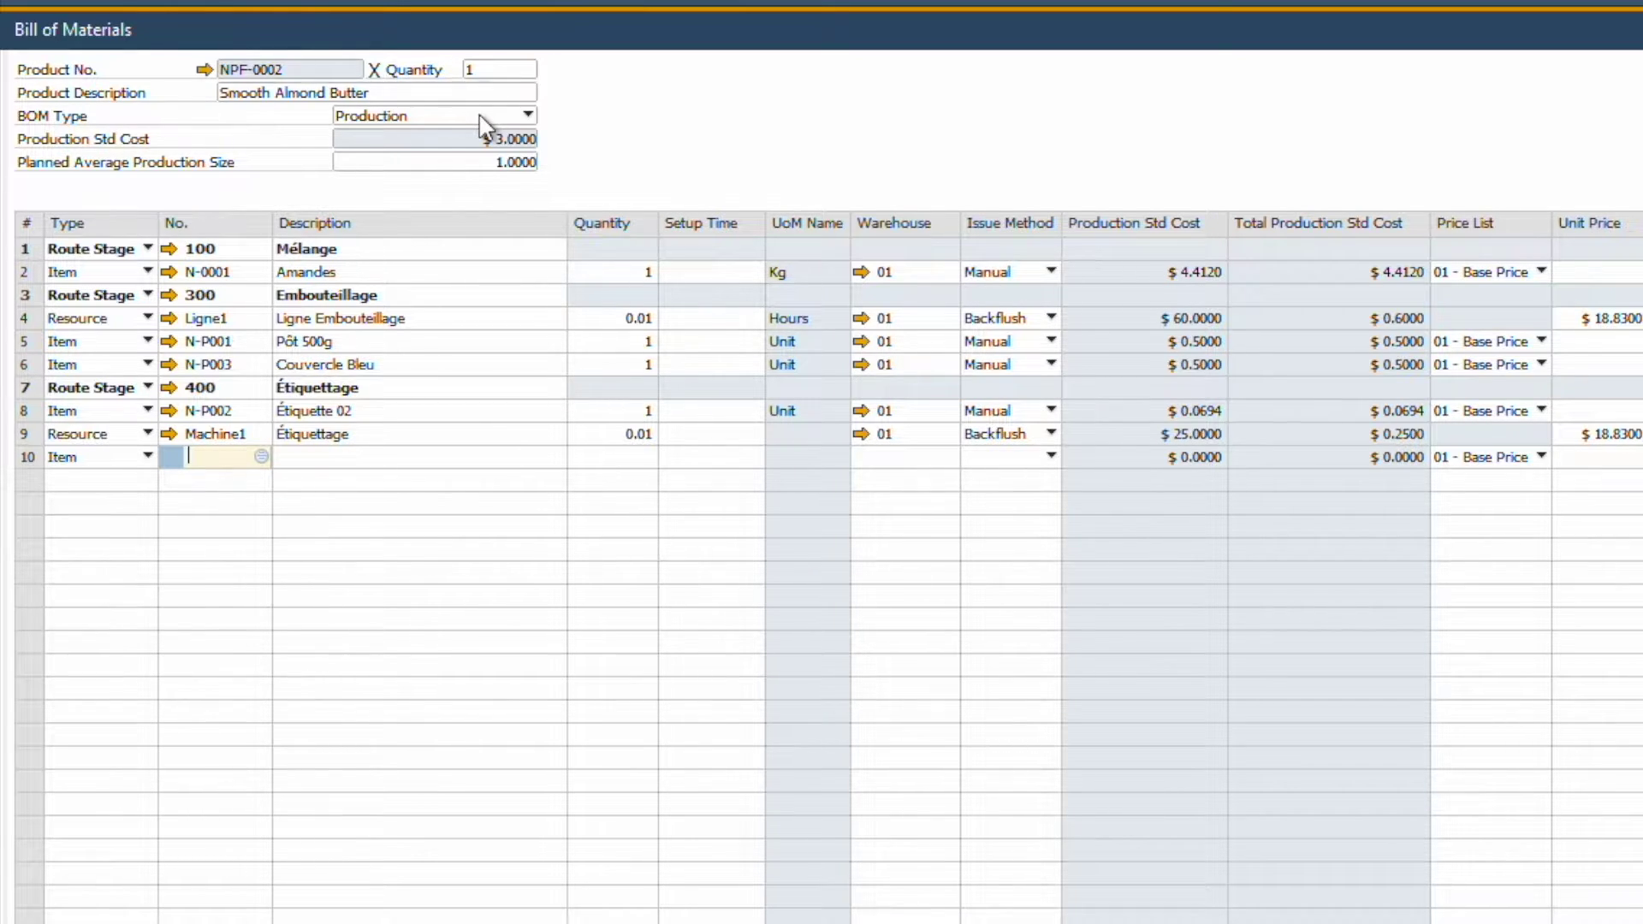
left_click(484, 125)
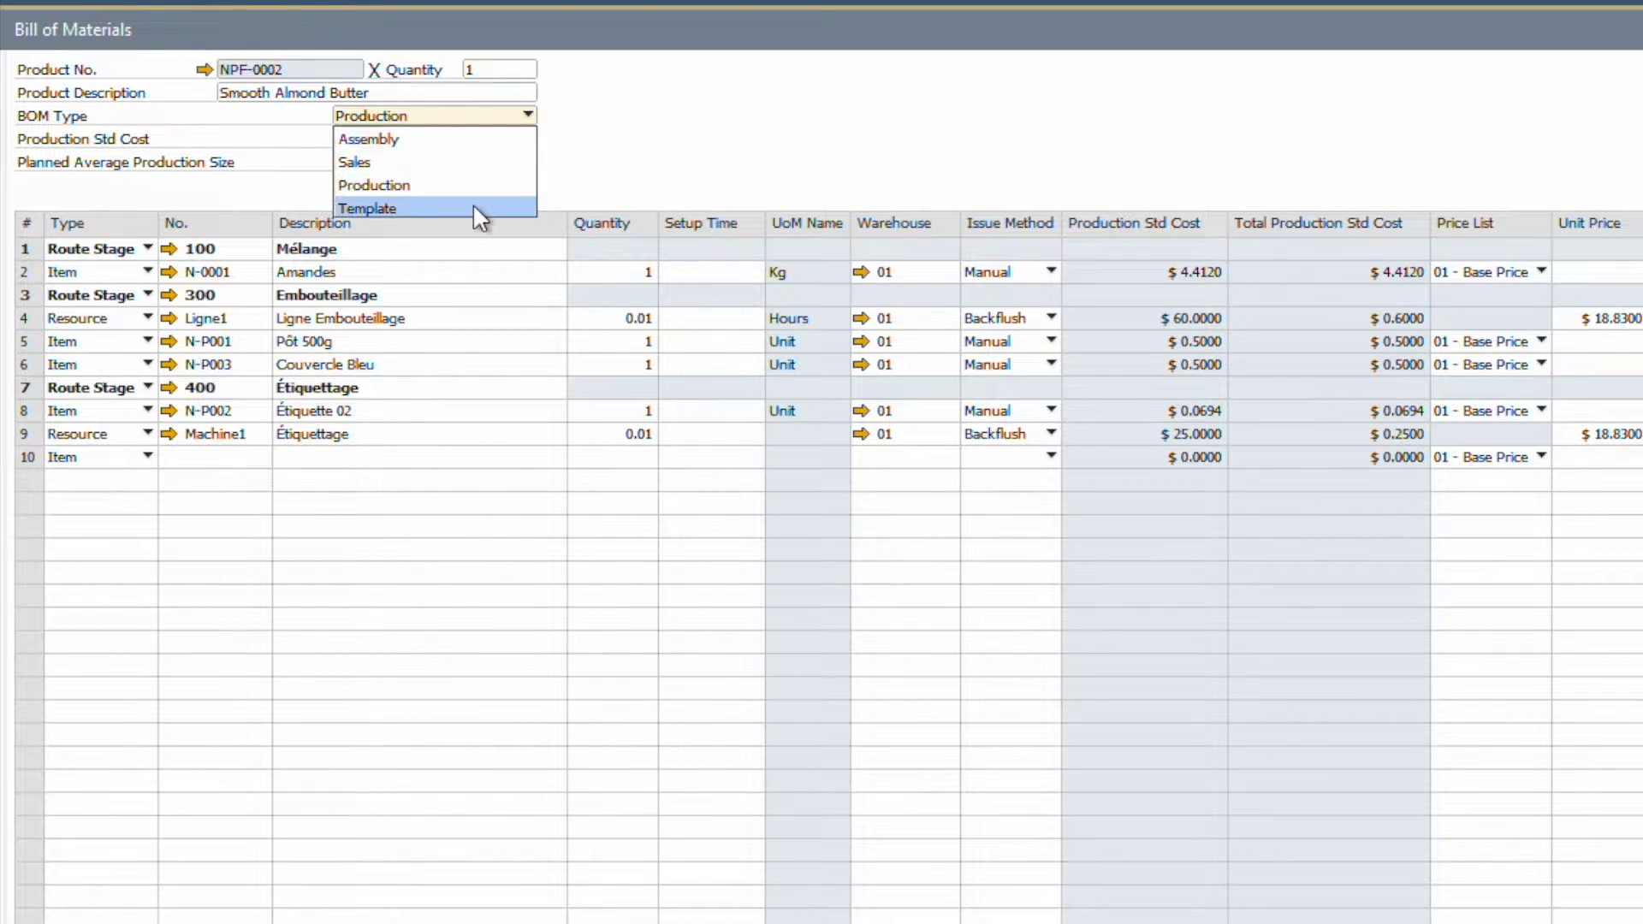
left_click(463, 673)
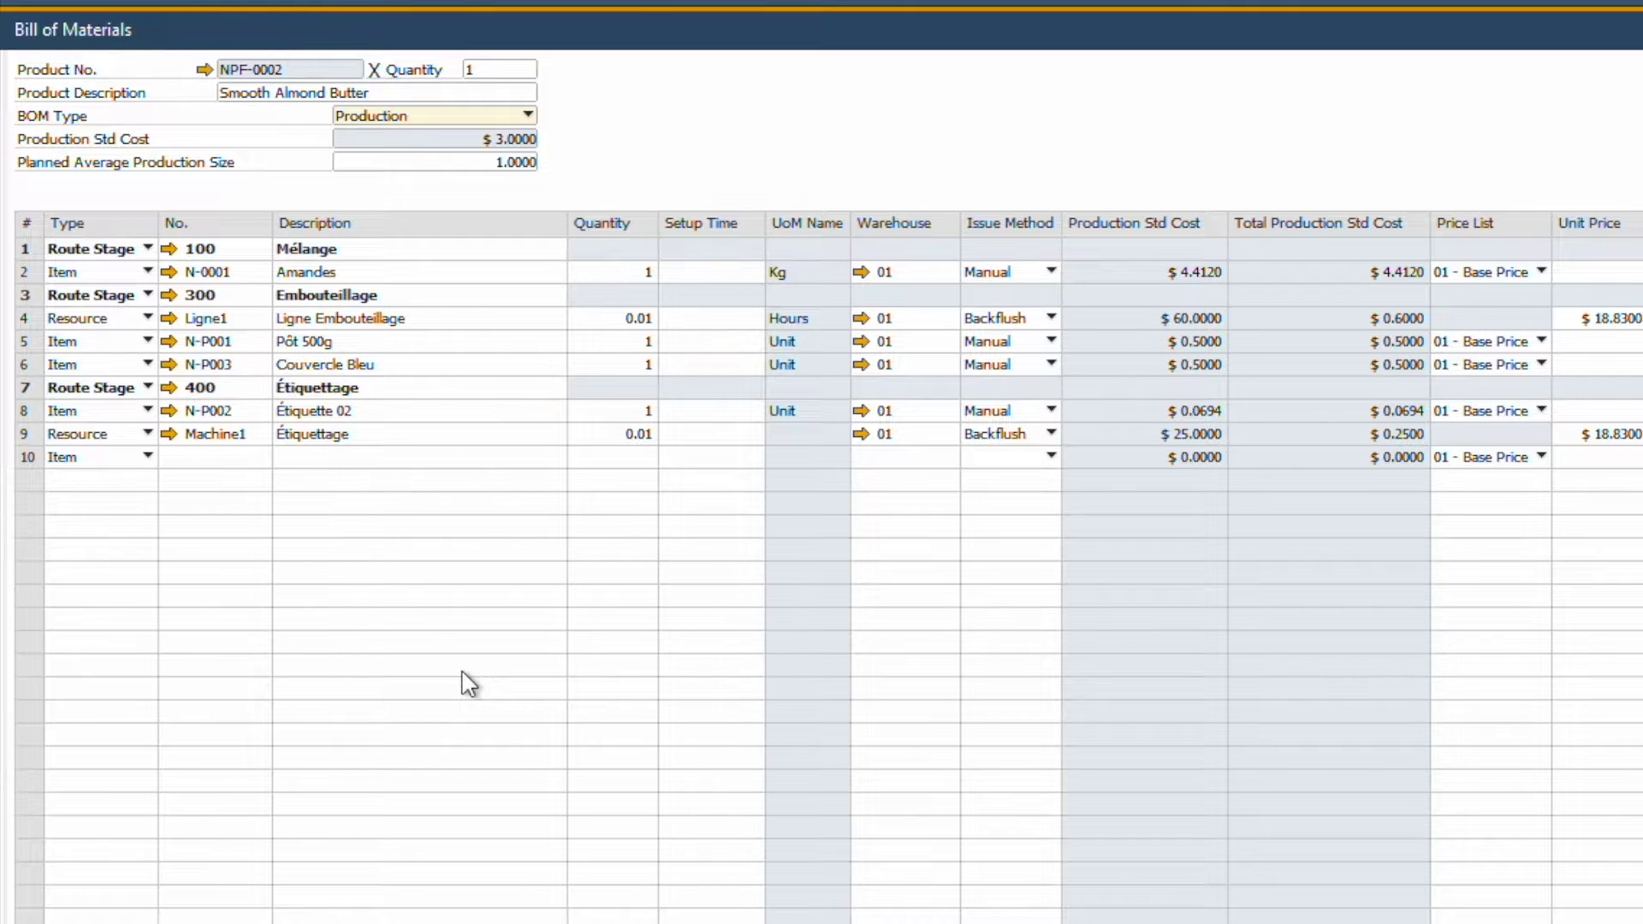
Look up the sales-type bill of materials for the pizza kit, FV-FA121.
key("ctrl+f")
type("FV")
key("Return")
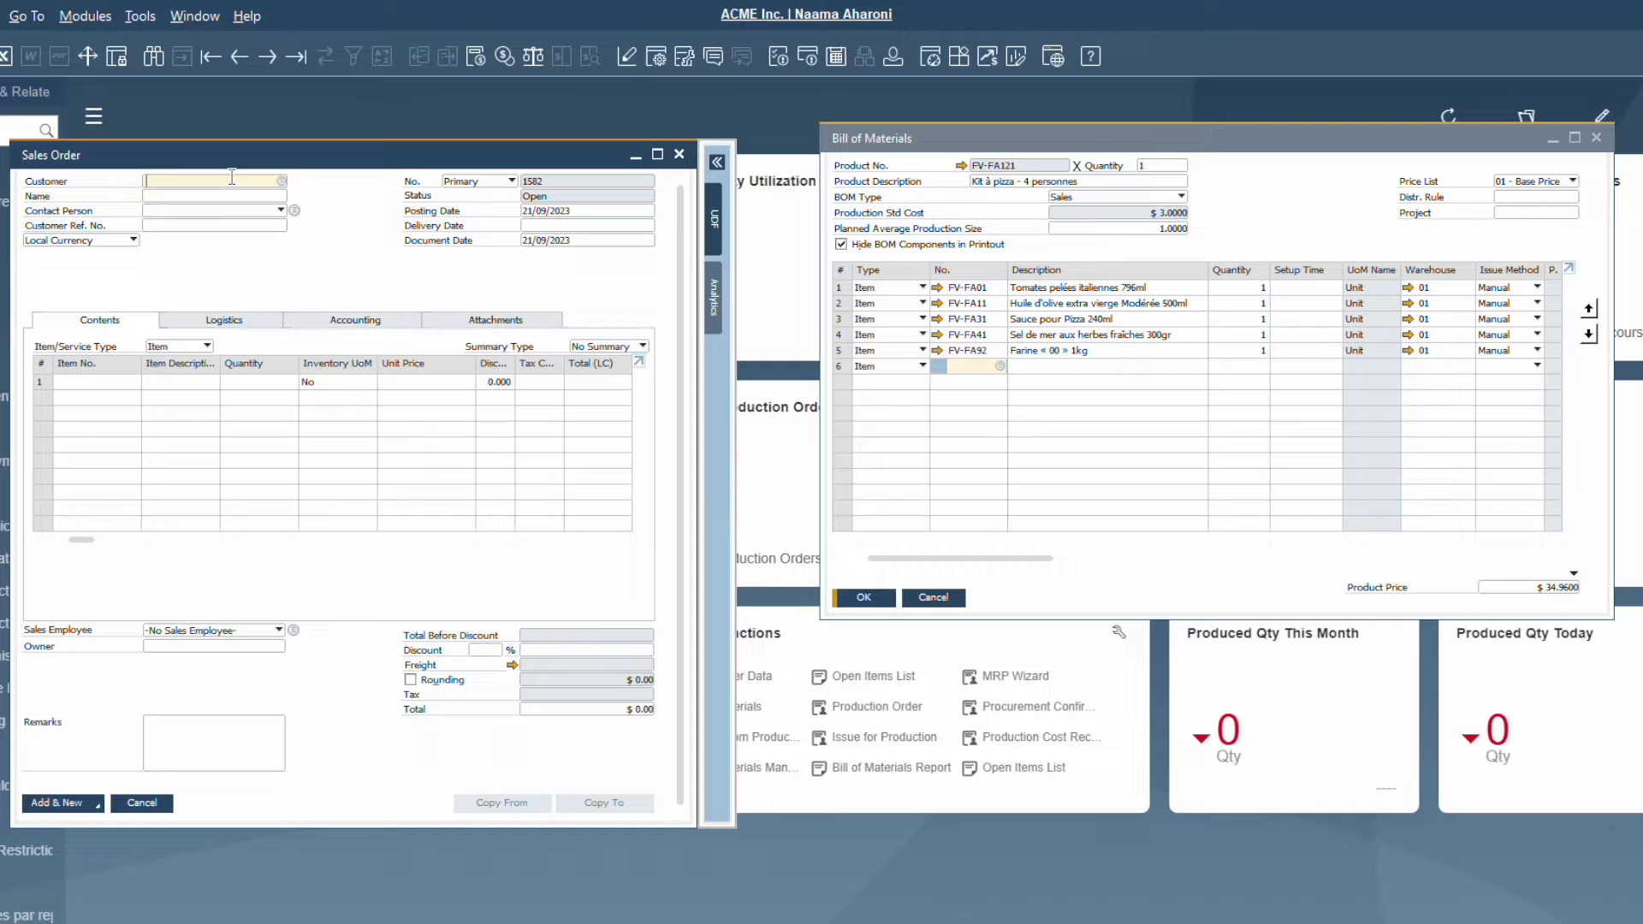
Select Montreal Home Supply as the sales order's customer and add the pizza kit FV-FA121 as the first item.
key("Tab")
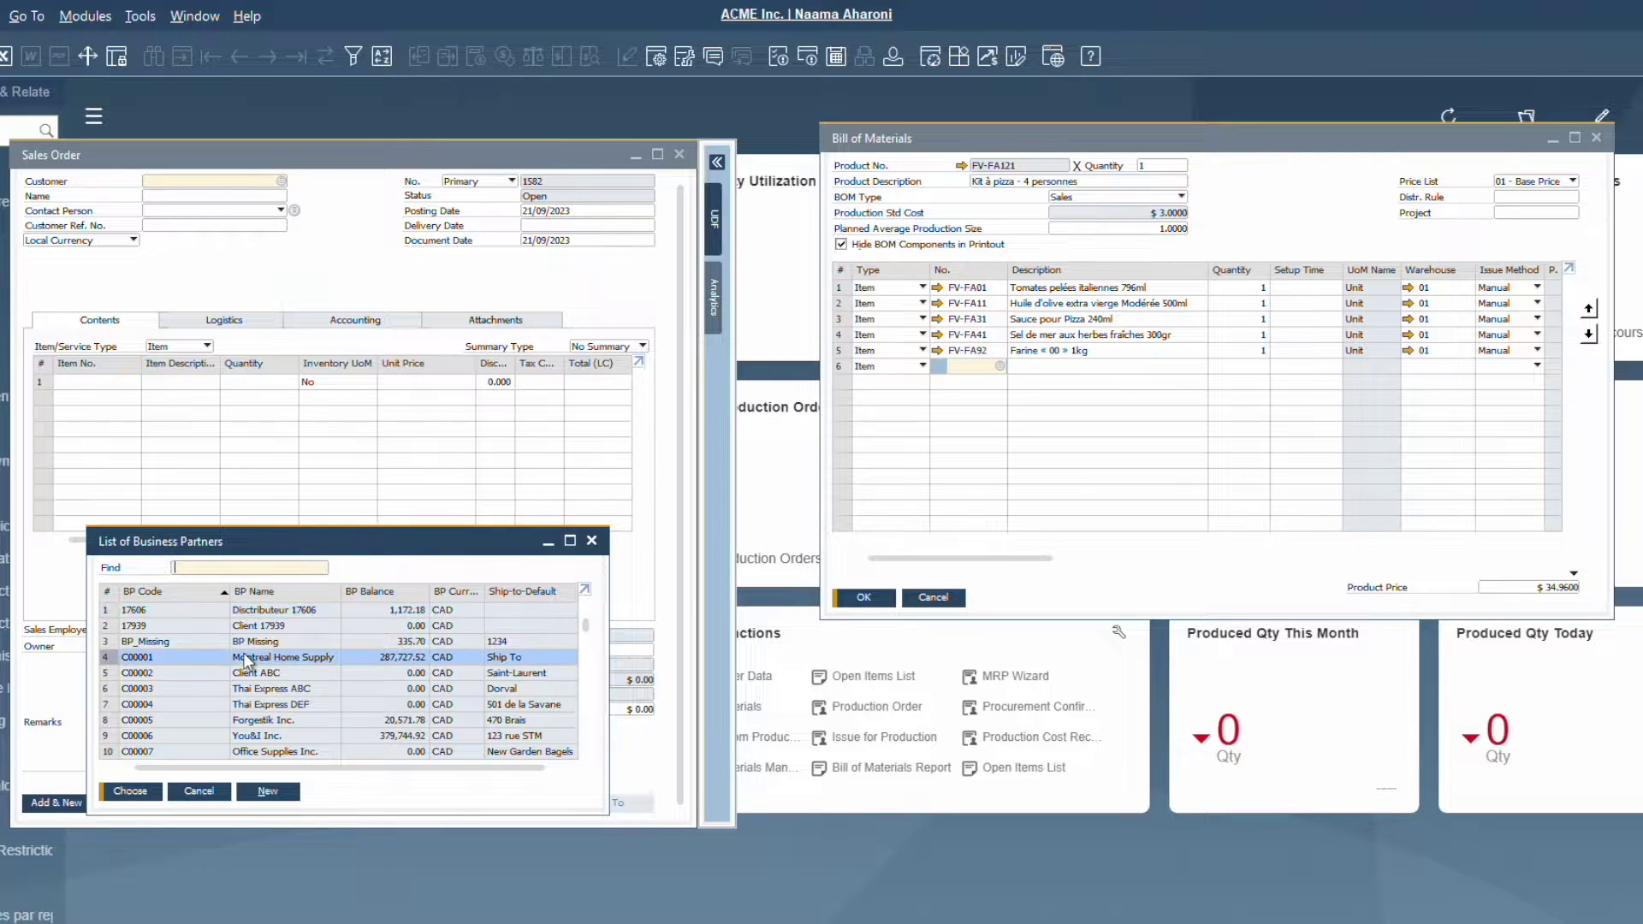
key("Return")
left_click(94, 382)
type("fv")
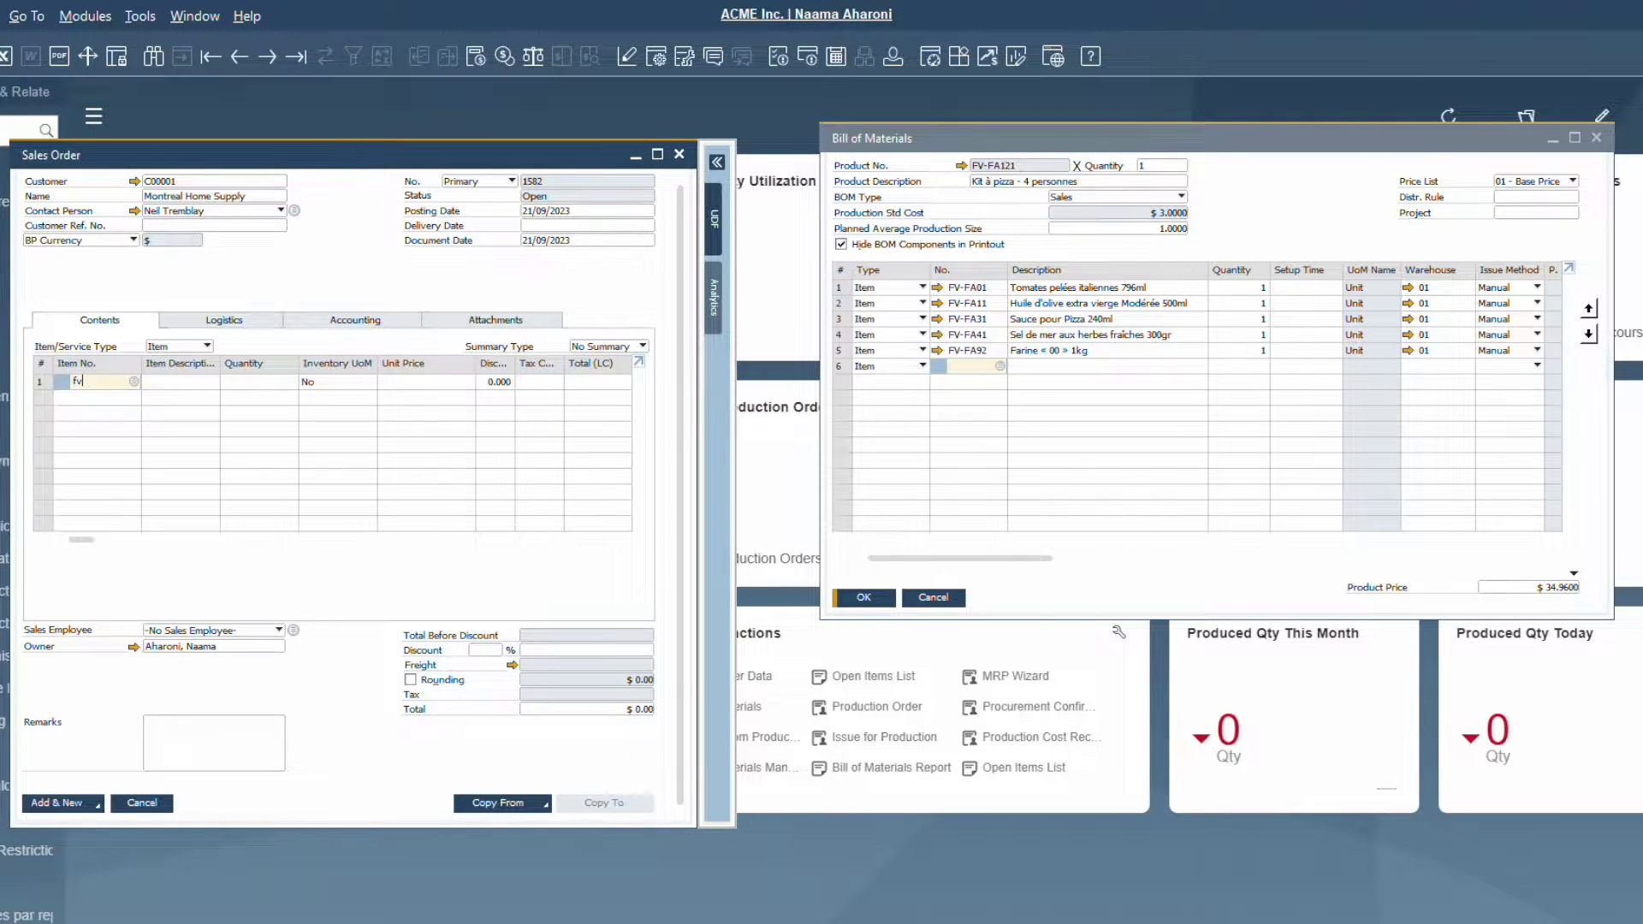
key("Tab")
left_click(569, 655)
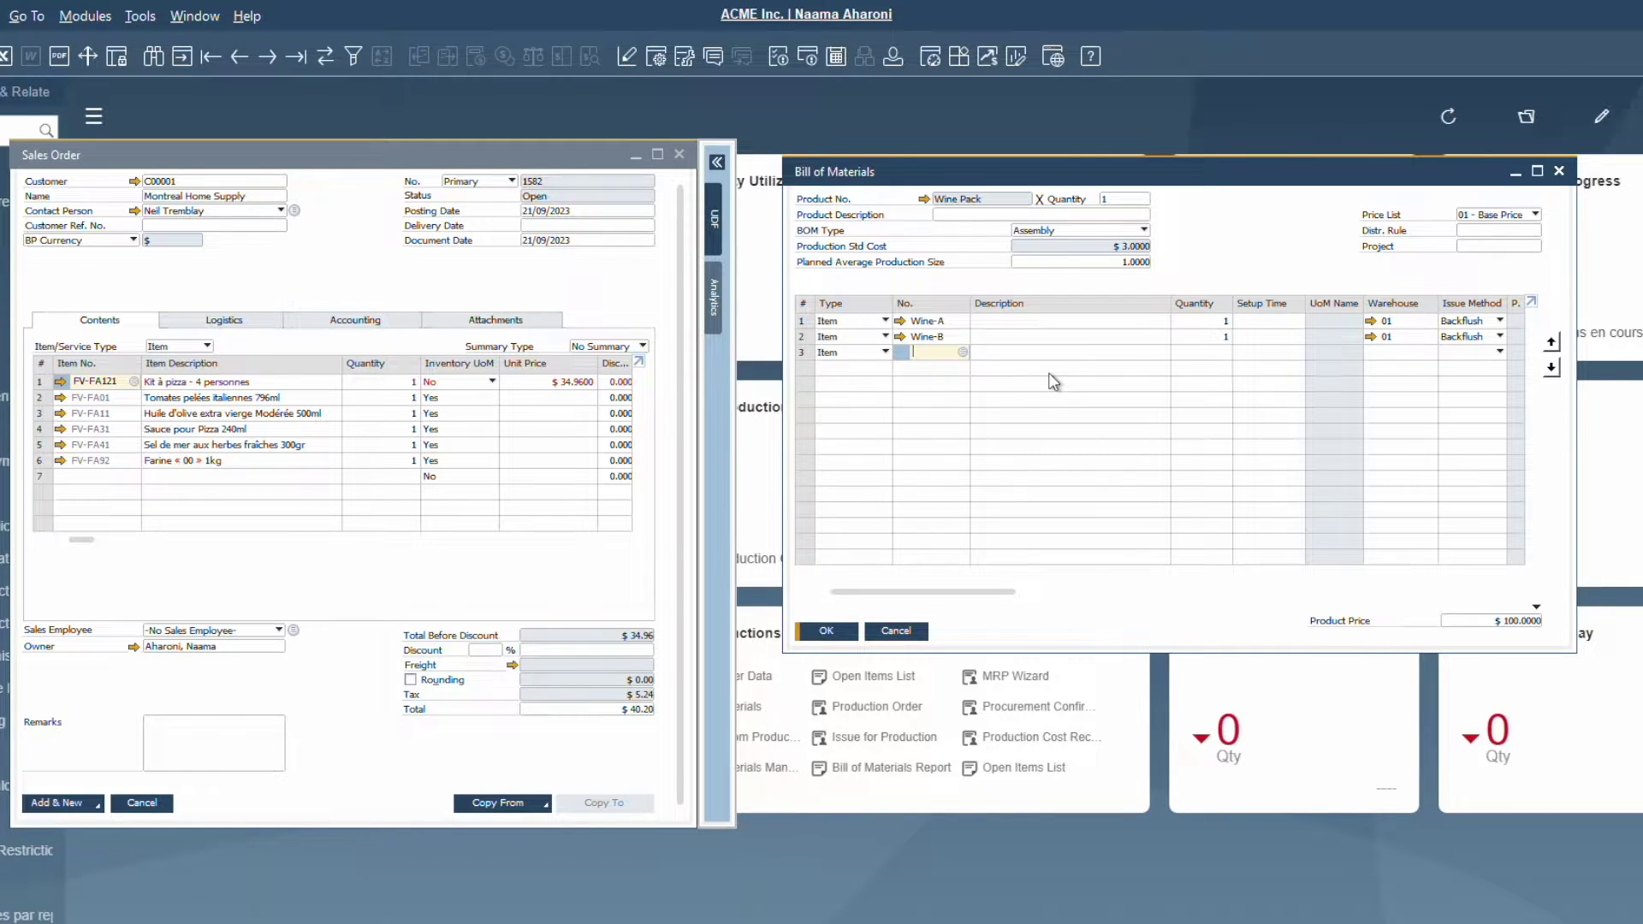
Add the Wine Pack item to the next empty row of the sales order.
left_click(100, 476)
type("wine")
key("Tab")
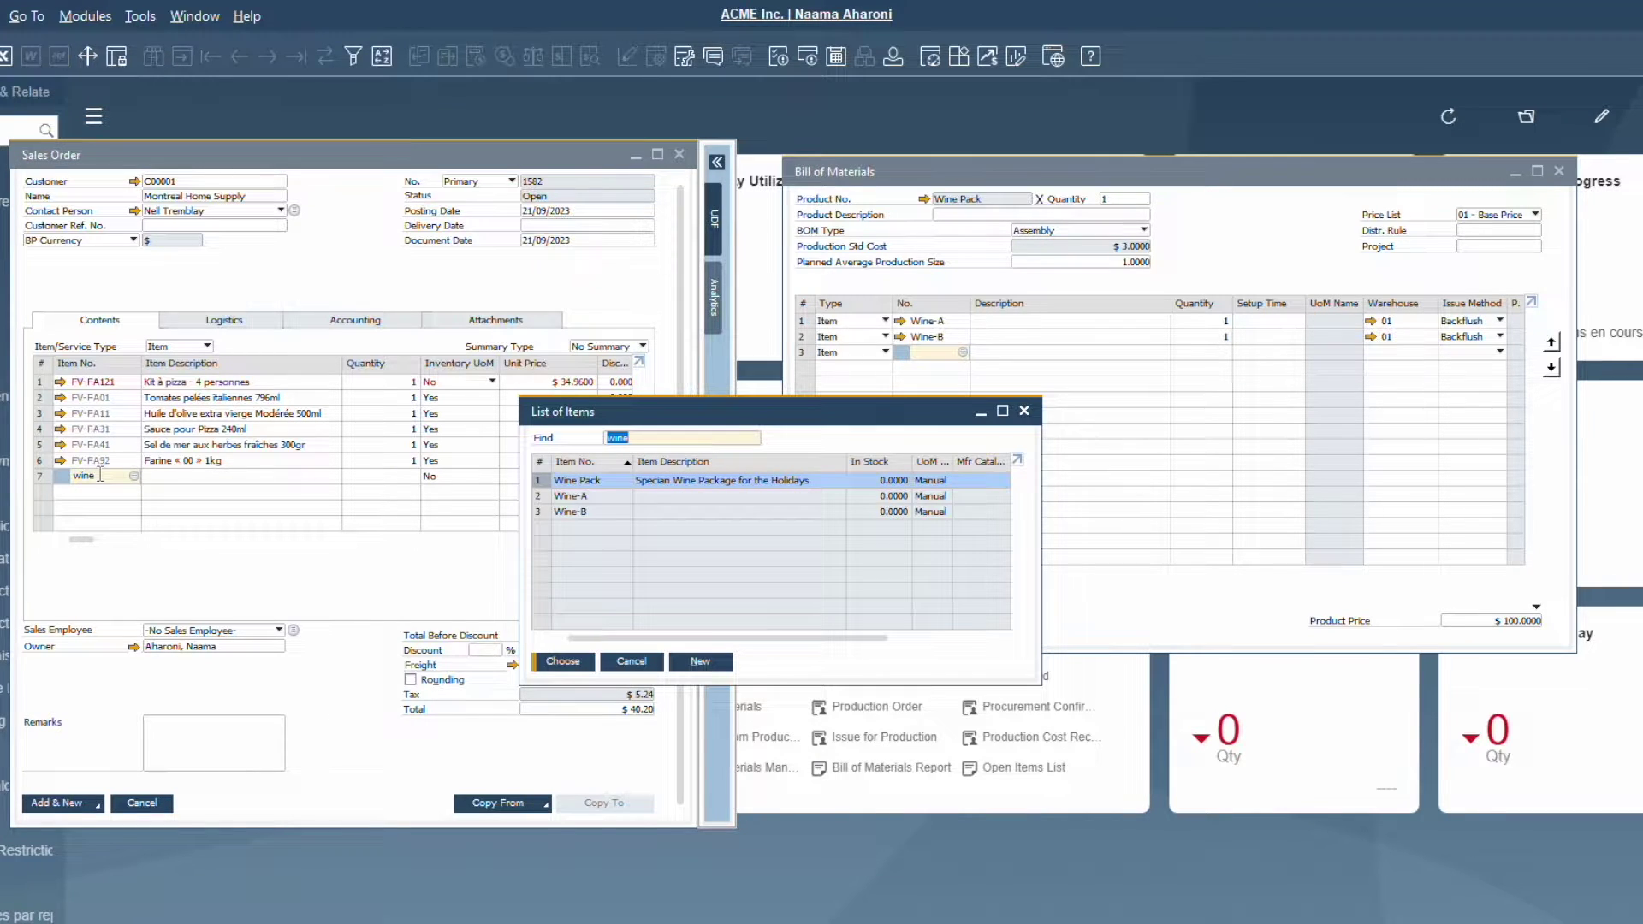
key("Return")
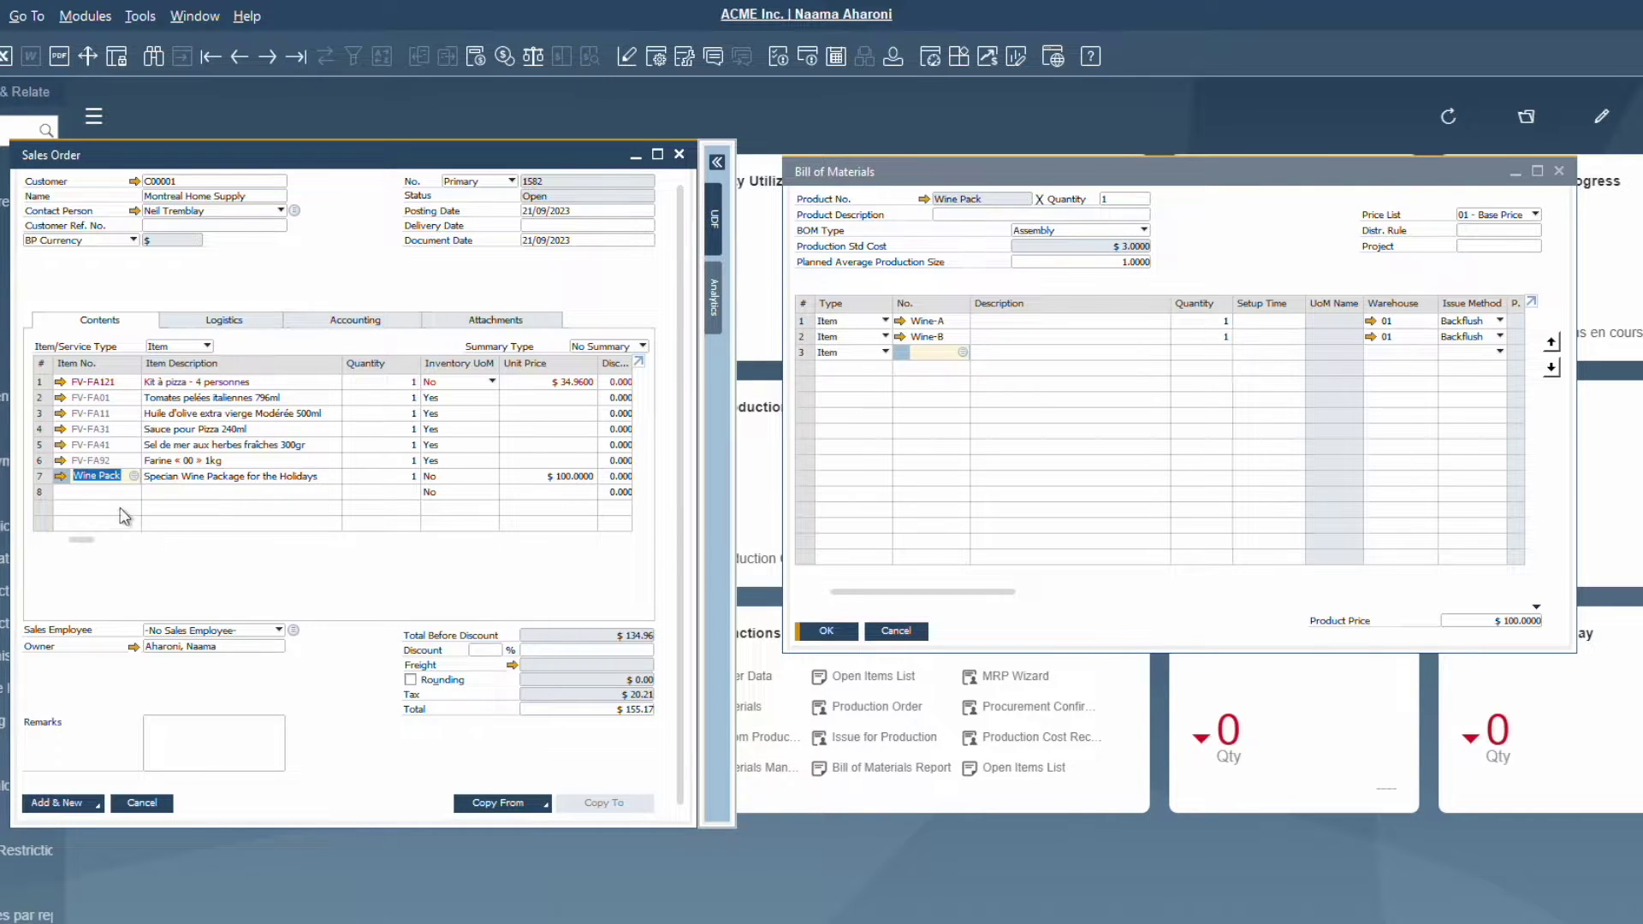
Search the bills of materials by the Template BOM type and open the PAINTJOB record.
left_click(1247, 207)
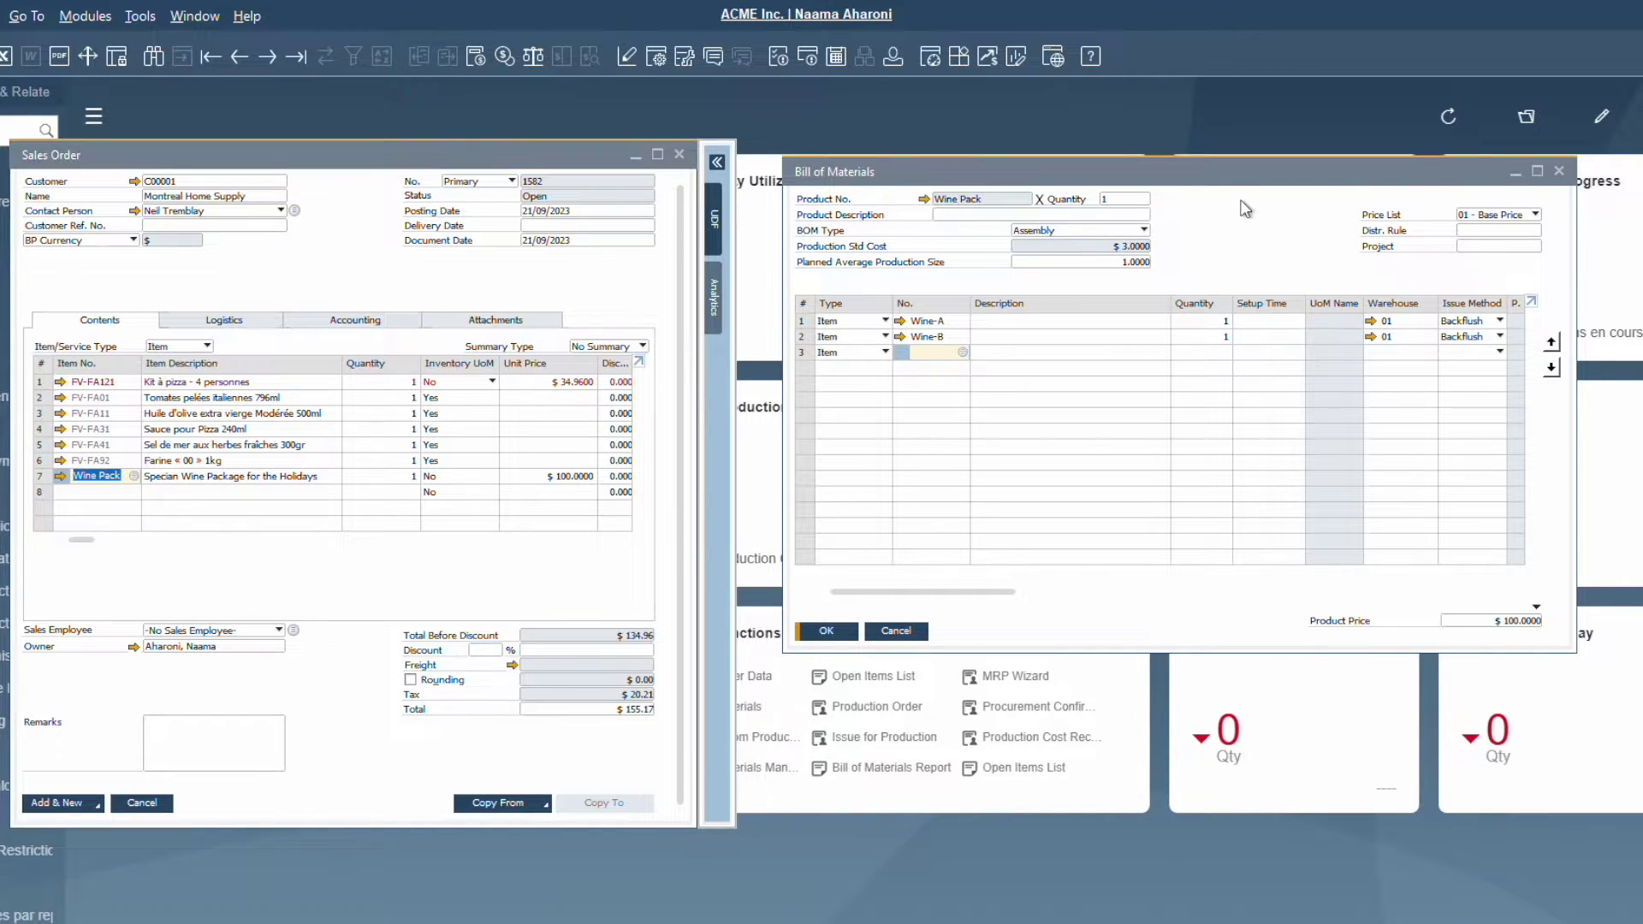
key("ctrl+f")
left_click(1092, 228)
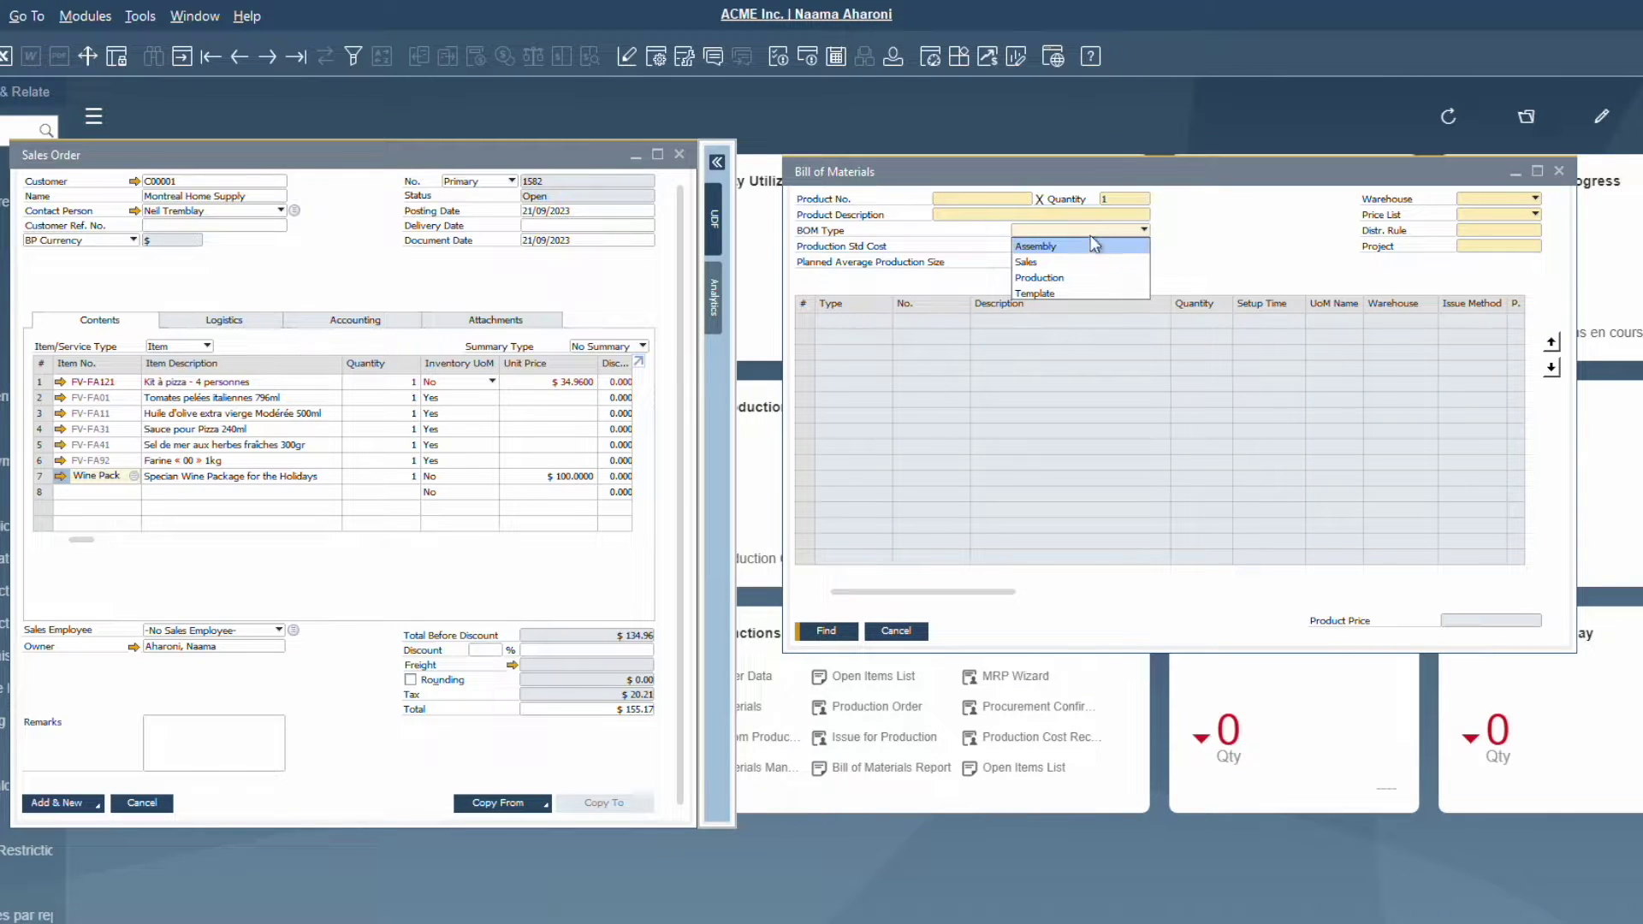
left_click(1052, 292)
key("Return")
double_click(598, 508)
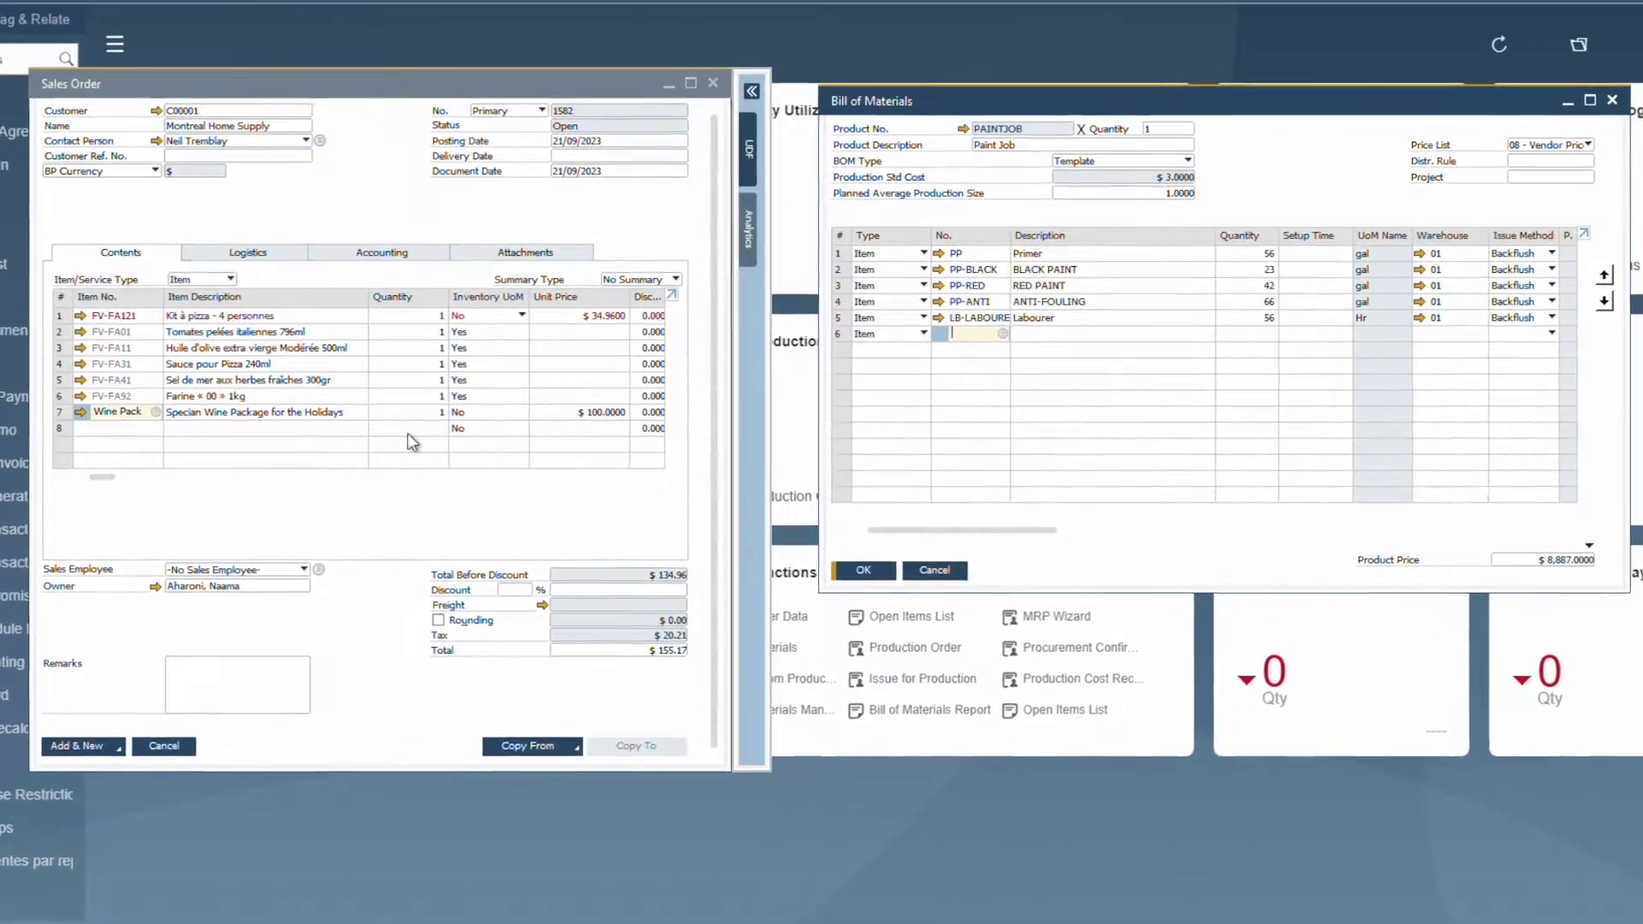
Look up the item "paint" in the next empty row of the sales order to add the paint job.
left_click(112, 428)
type("paint")
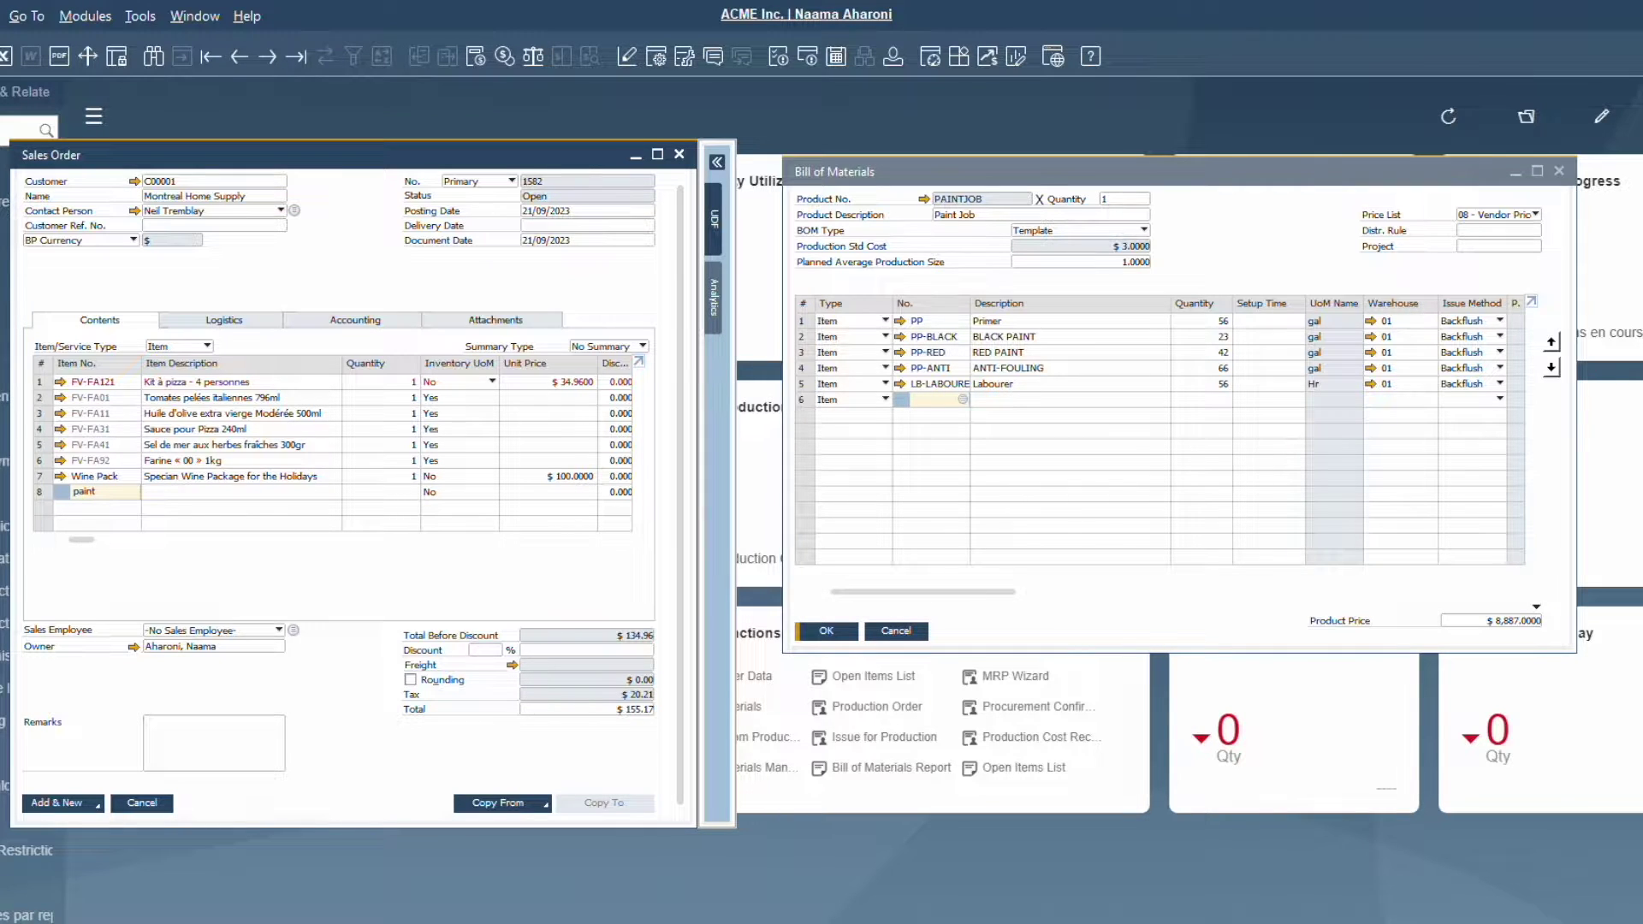
key("Tab")
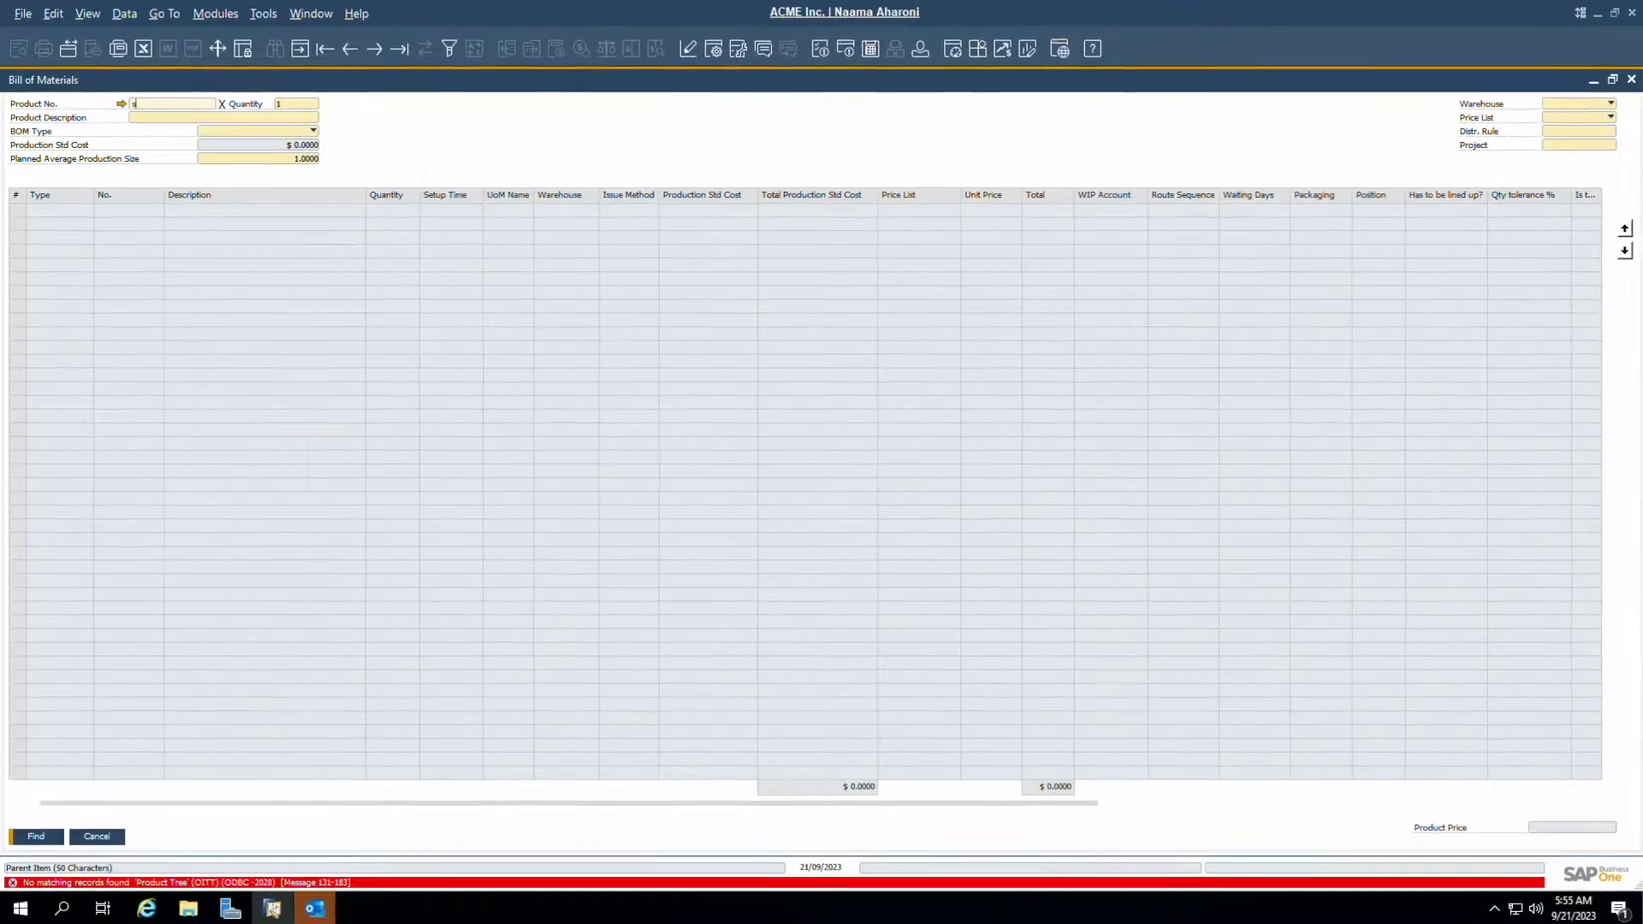
Search the bills of materials for product numbers starting with "sw" and open SW-HP-CHED-SS.
type("sw")
key("Tab")
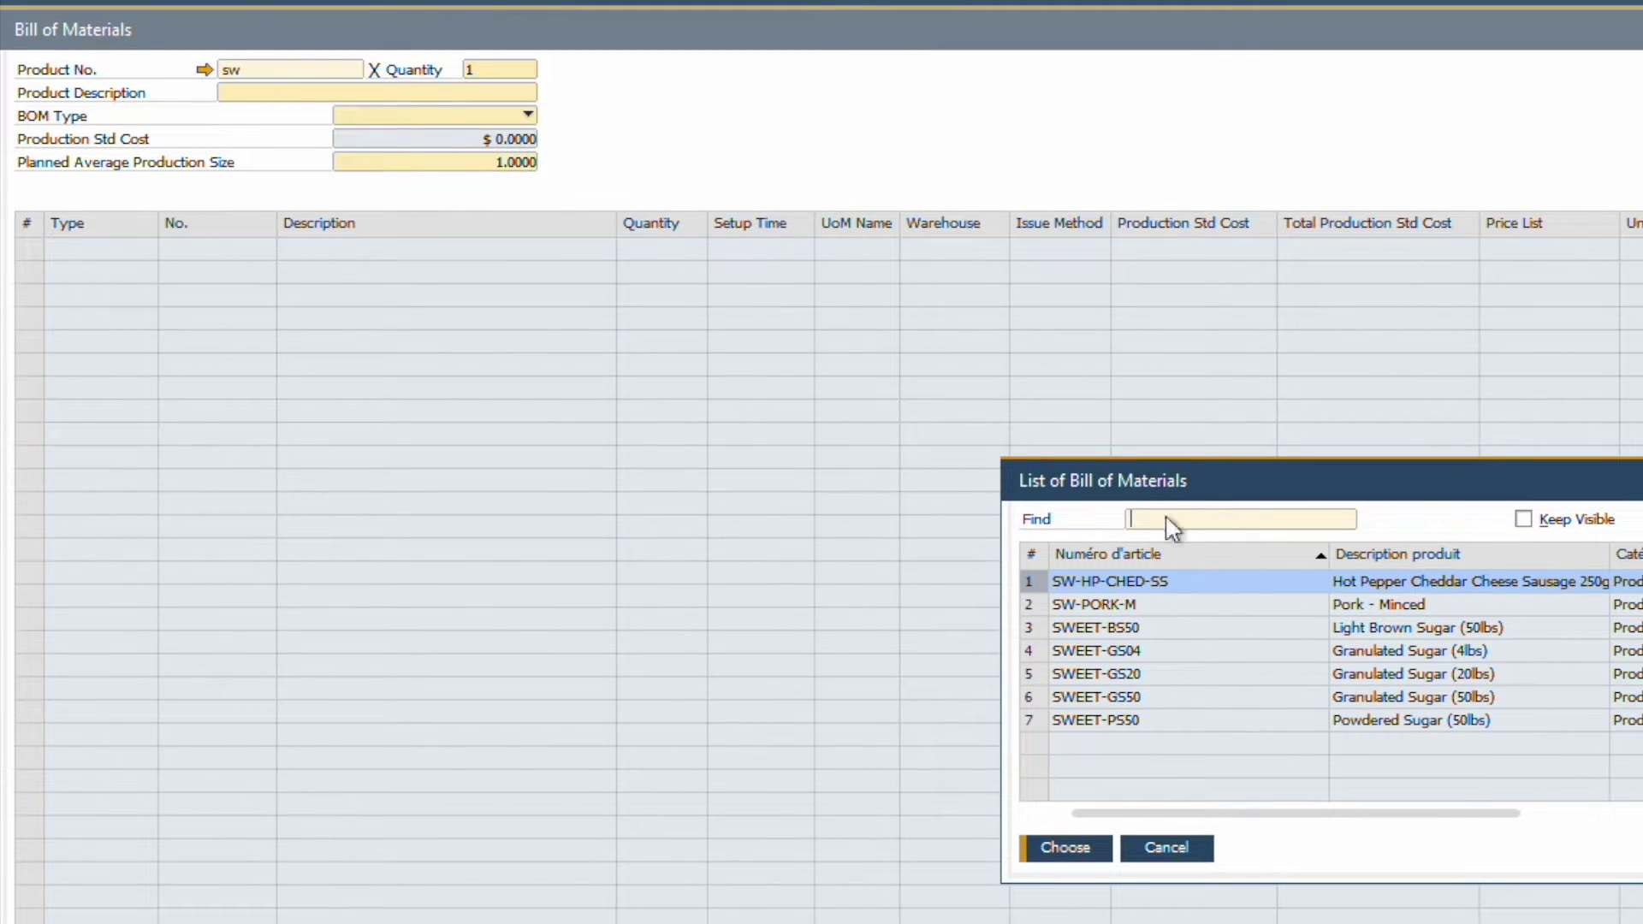
key("Return")
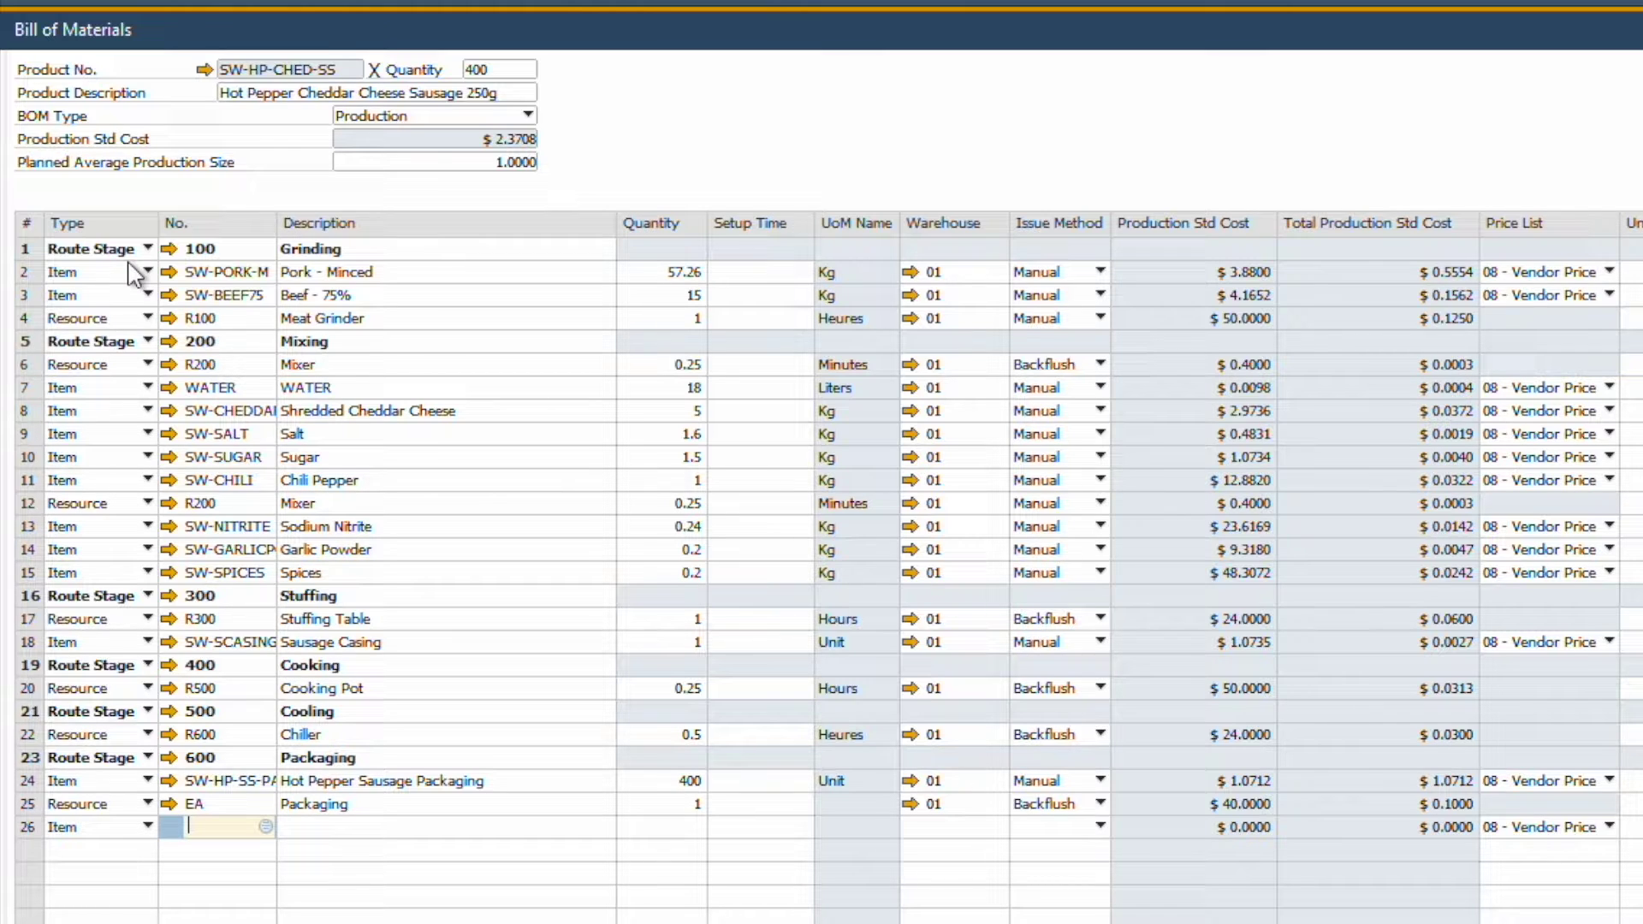
Examine the Meat Grinder resource's master data, including resource types, issue methods, capacity and planning data, and close the record.
left_click(170, 317)
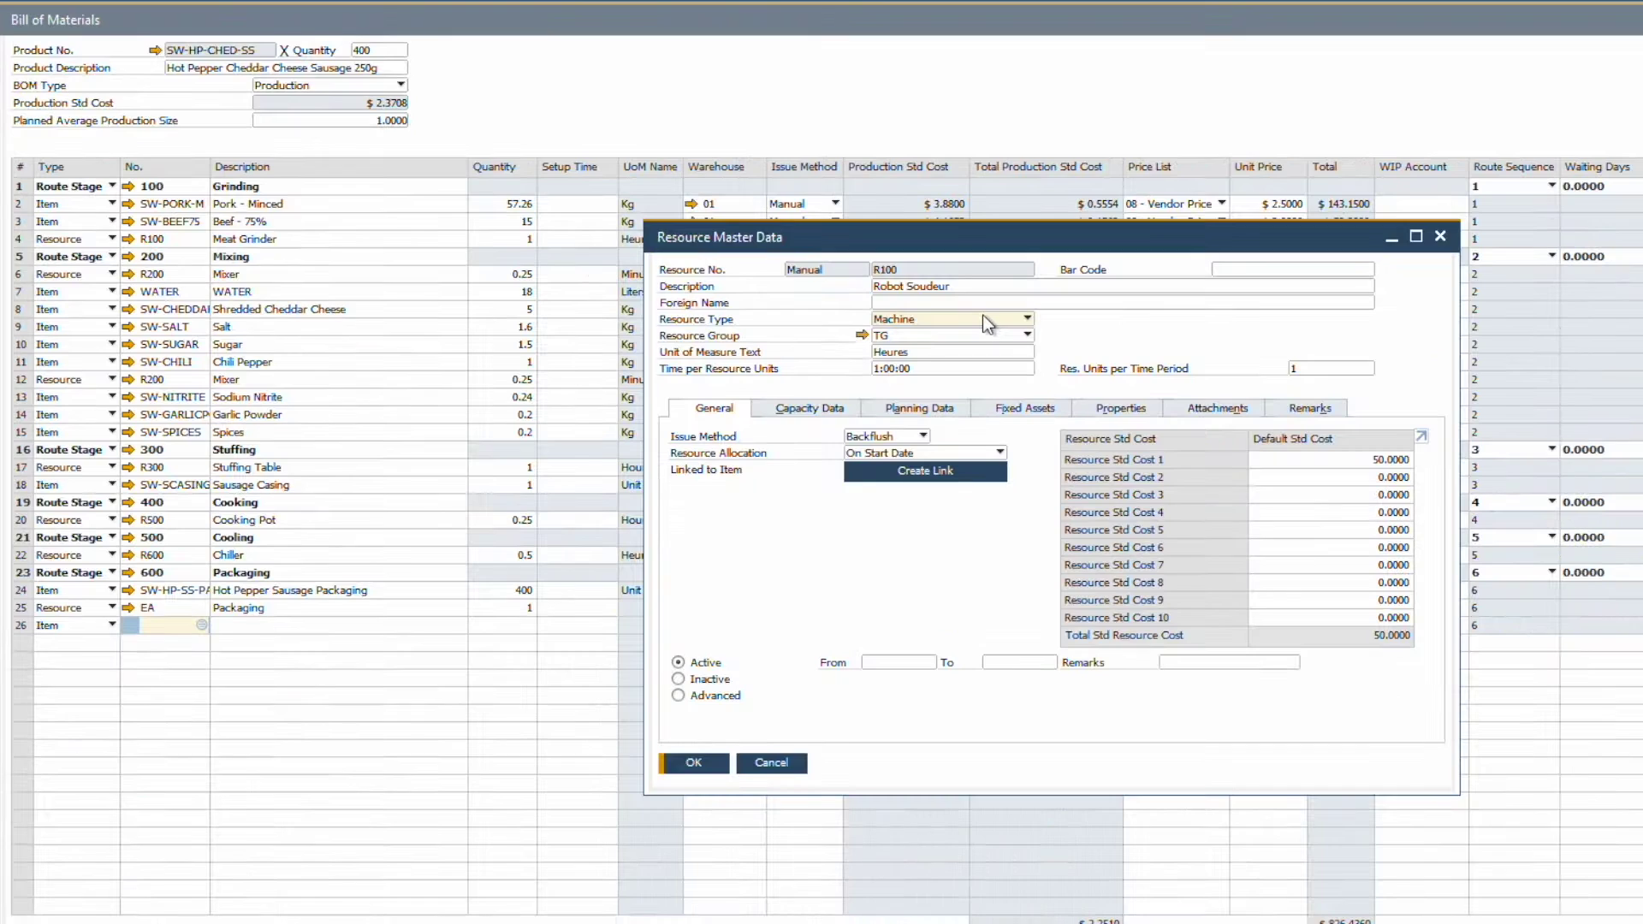
left_click(1295, 423)
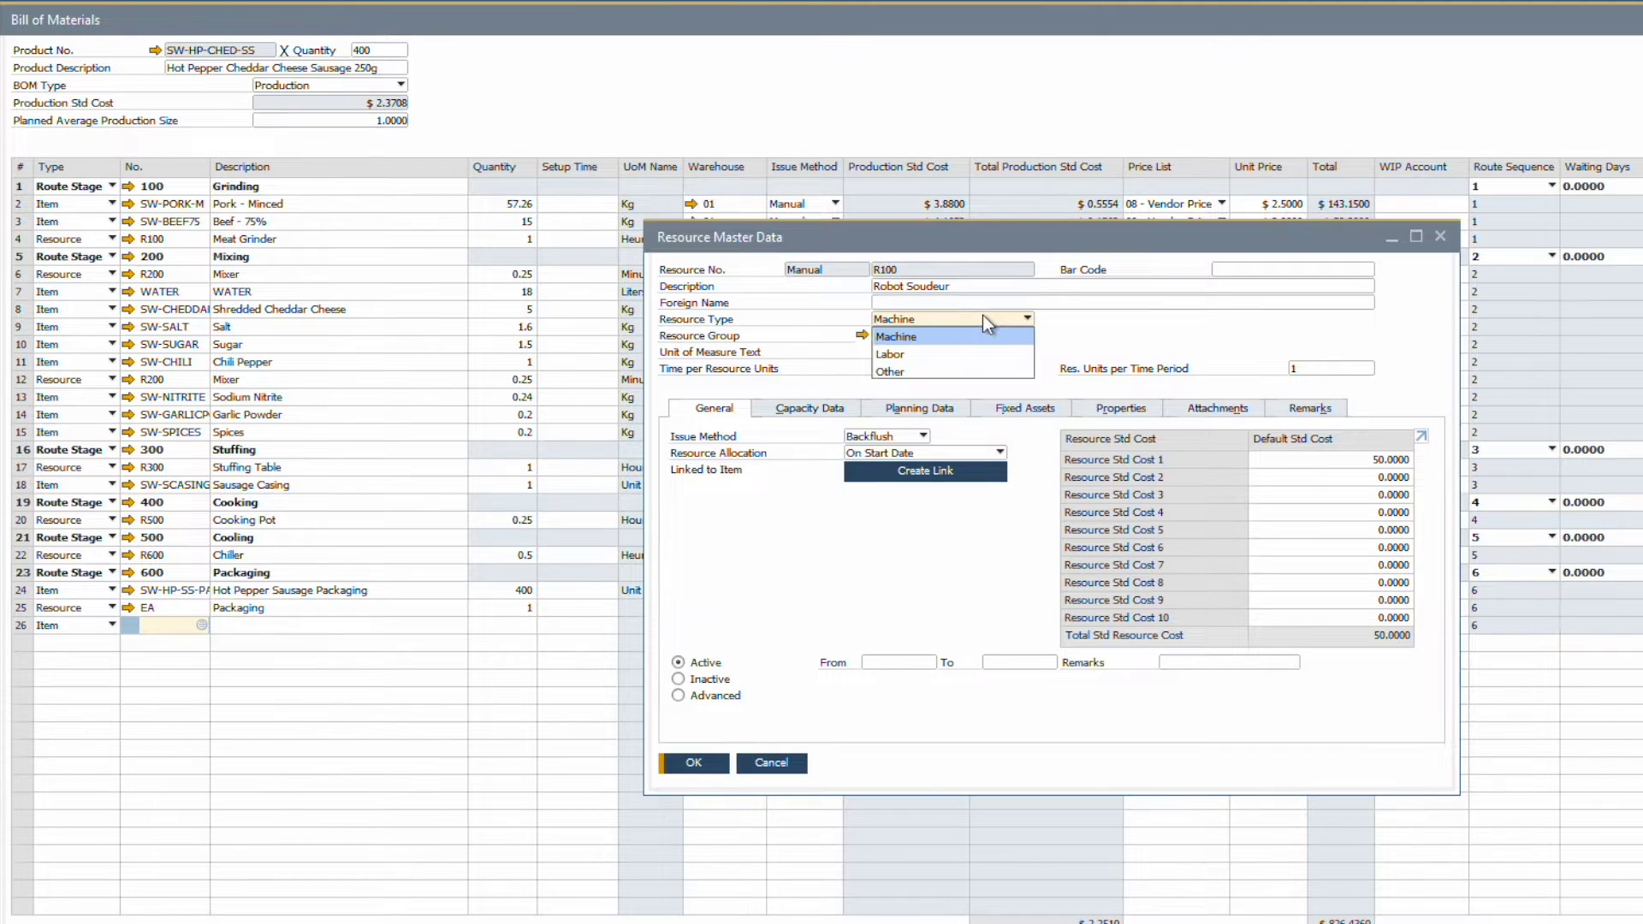
left_click(757, 609)
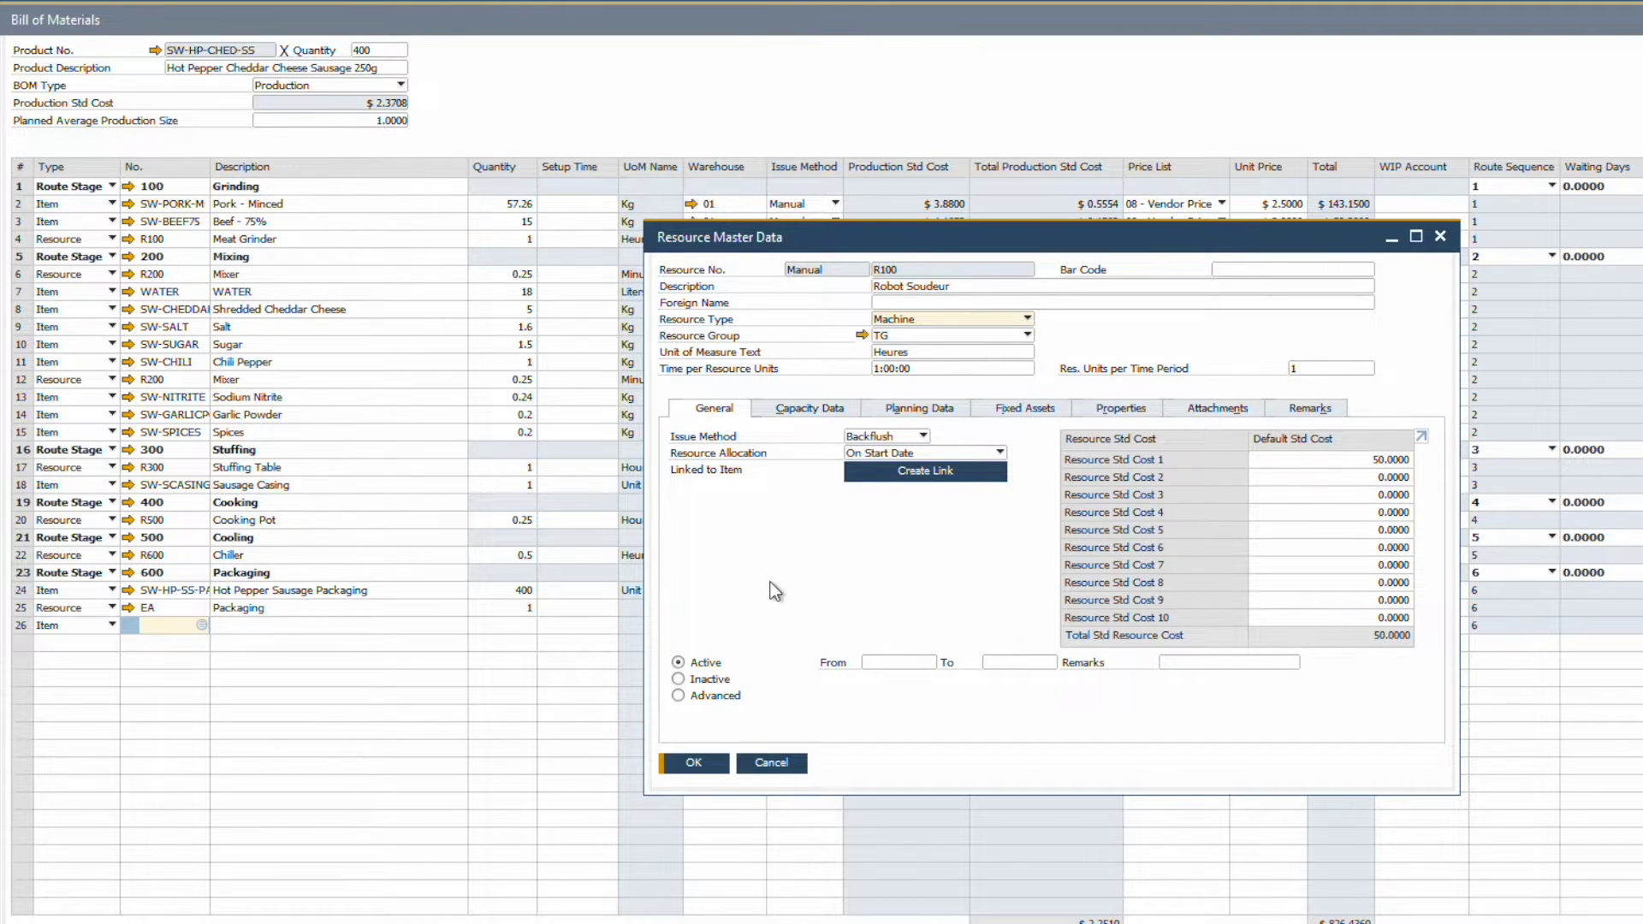
left_click(922, 436)
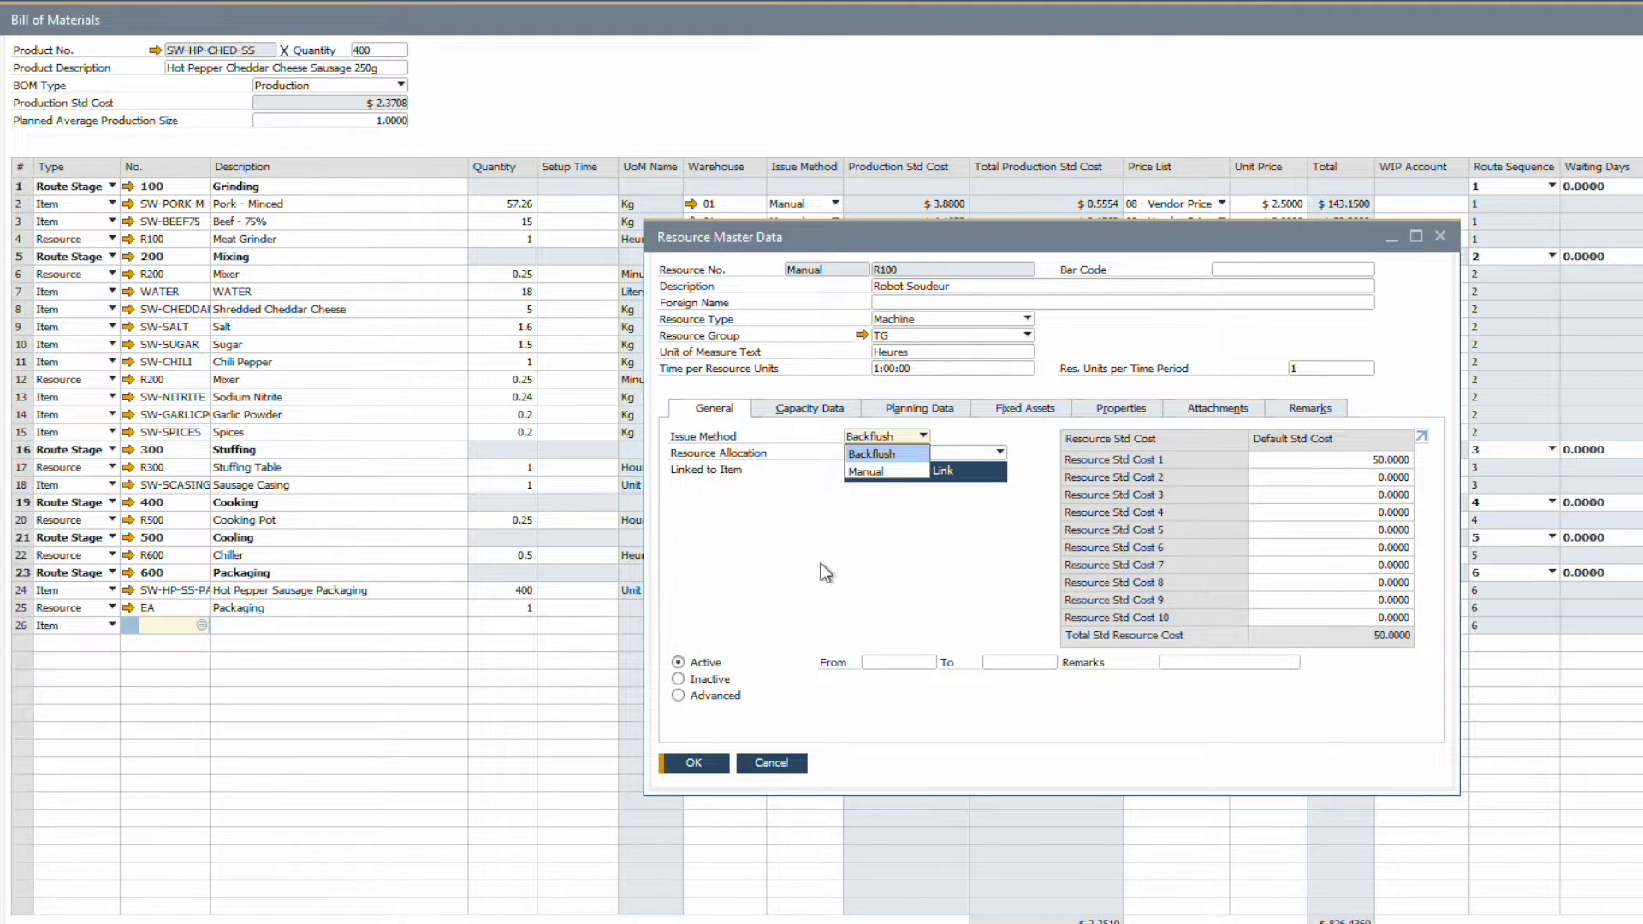
left_click(767, 615)
left_click(809, 409)
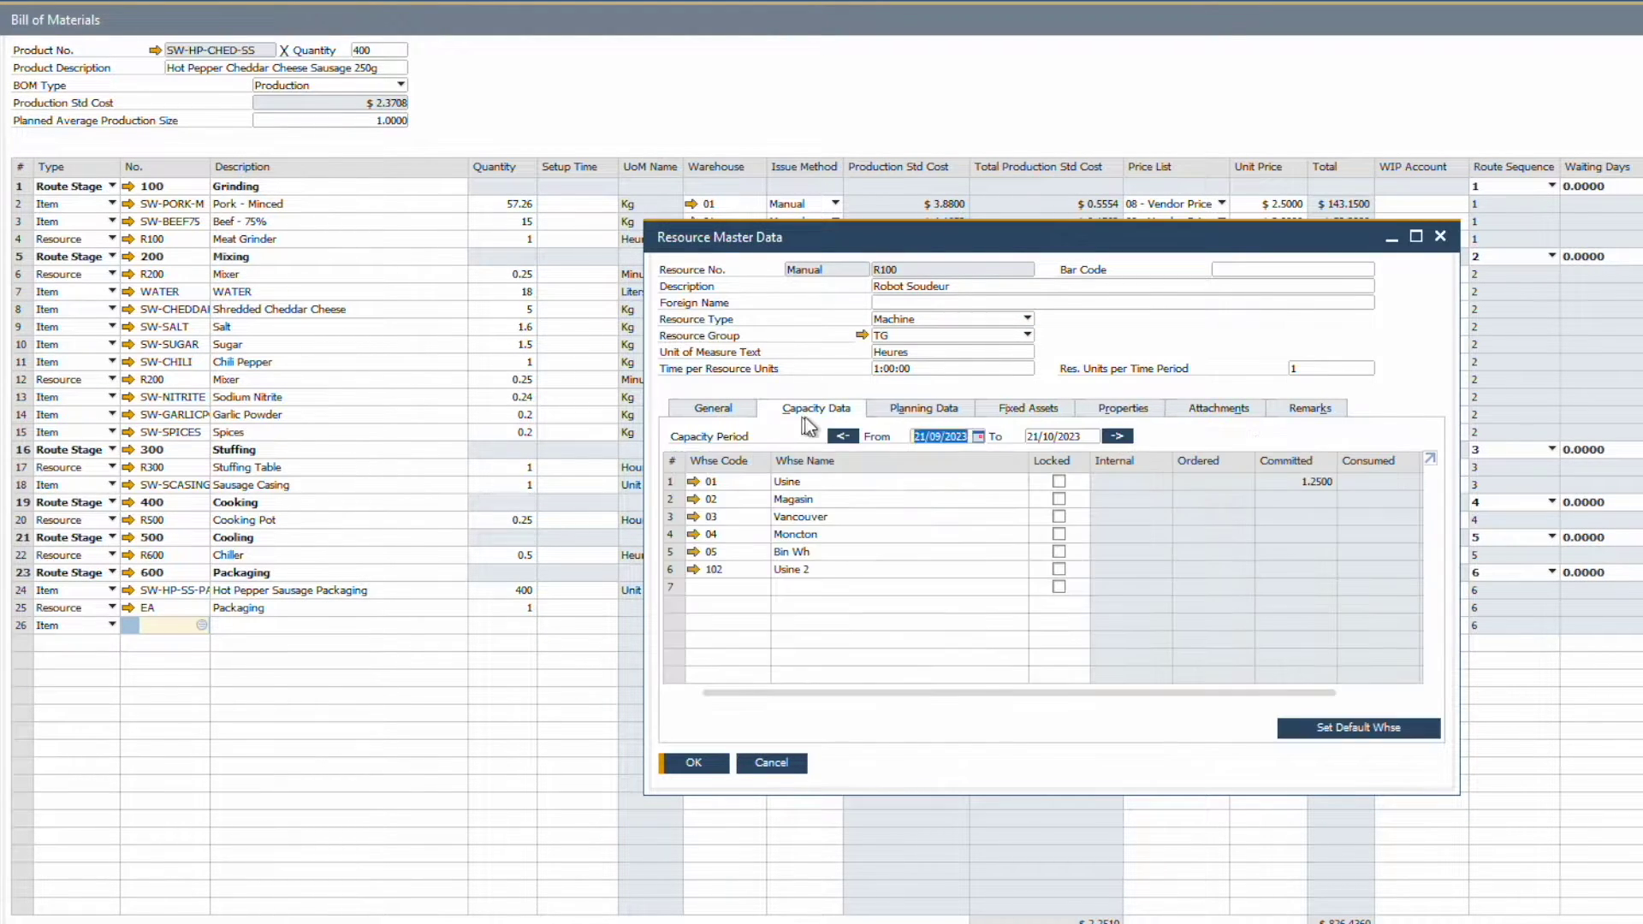
left_click(886, 405)
left_click(724, 411)
left_click(694, 763)
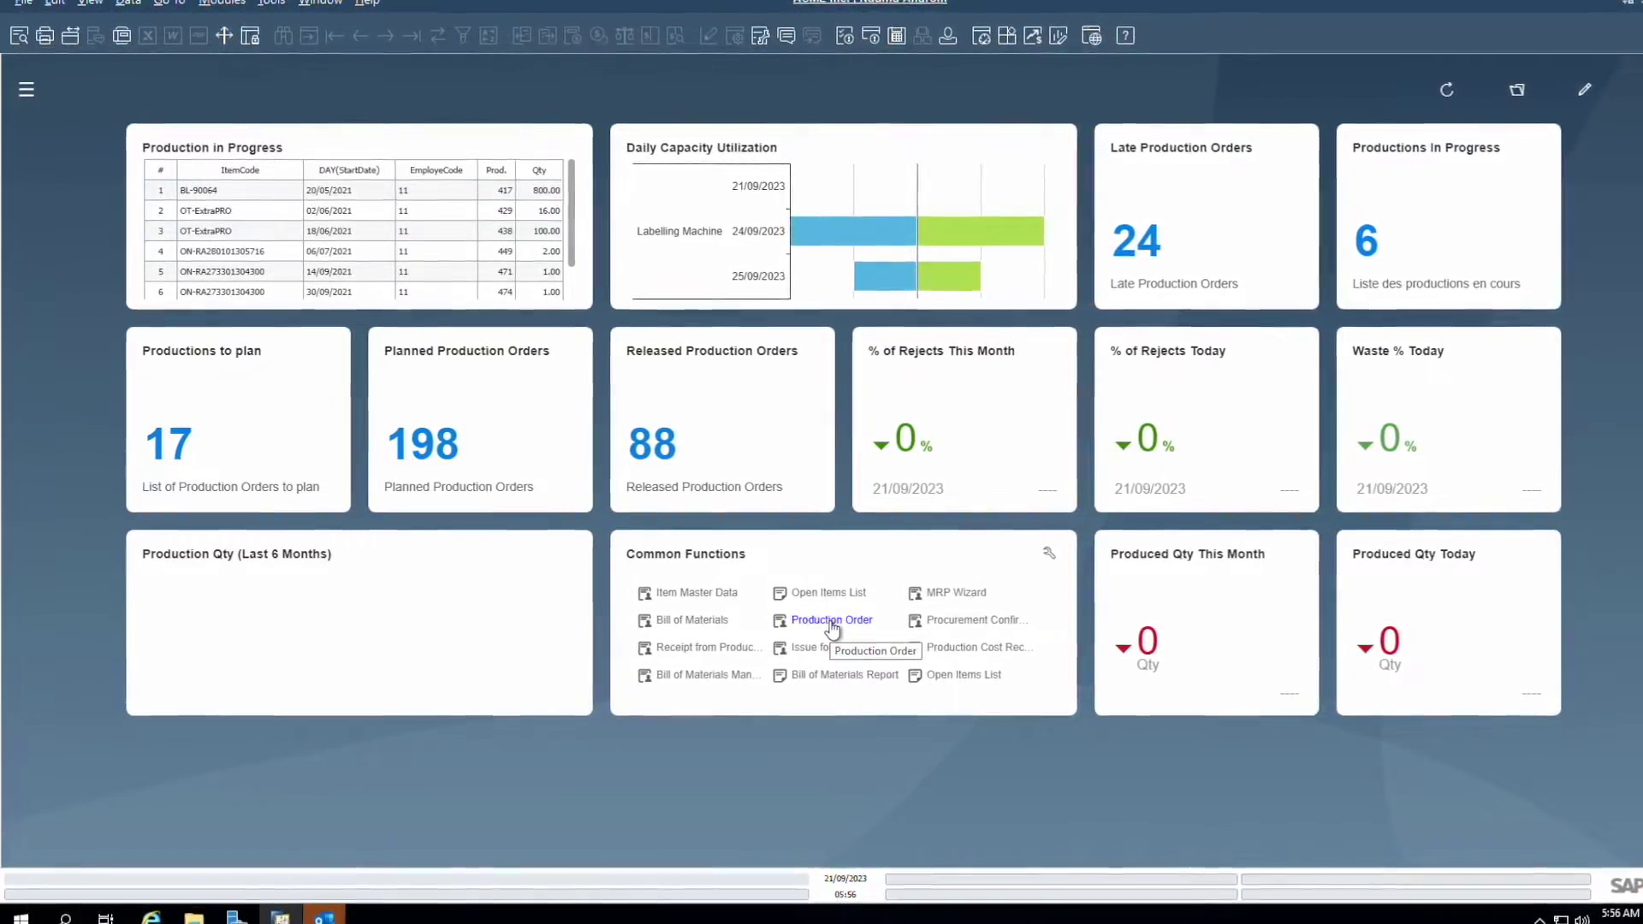
Start a new production order for product SW-HP-CHED-SS and load its components.
left_click(842, 622)
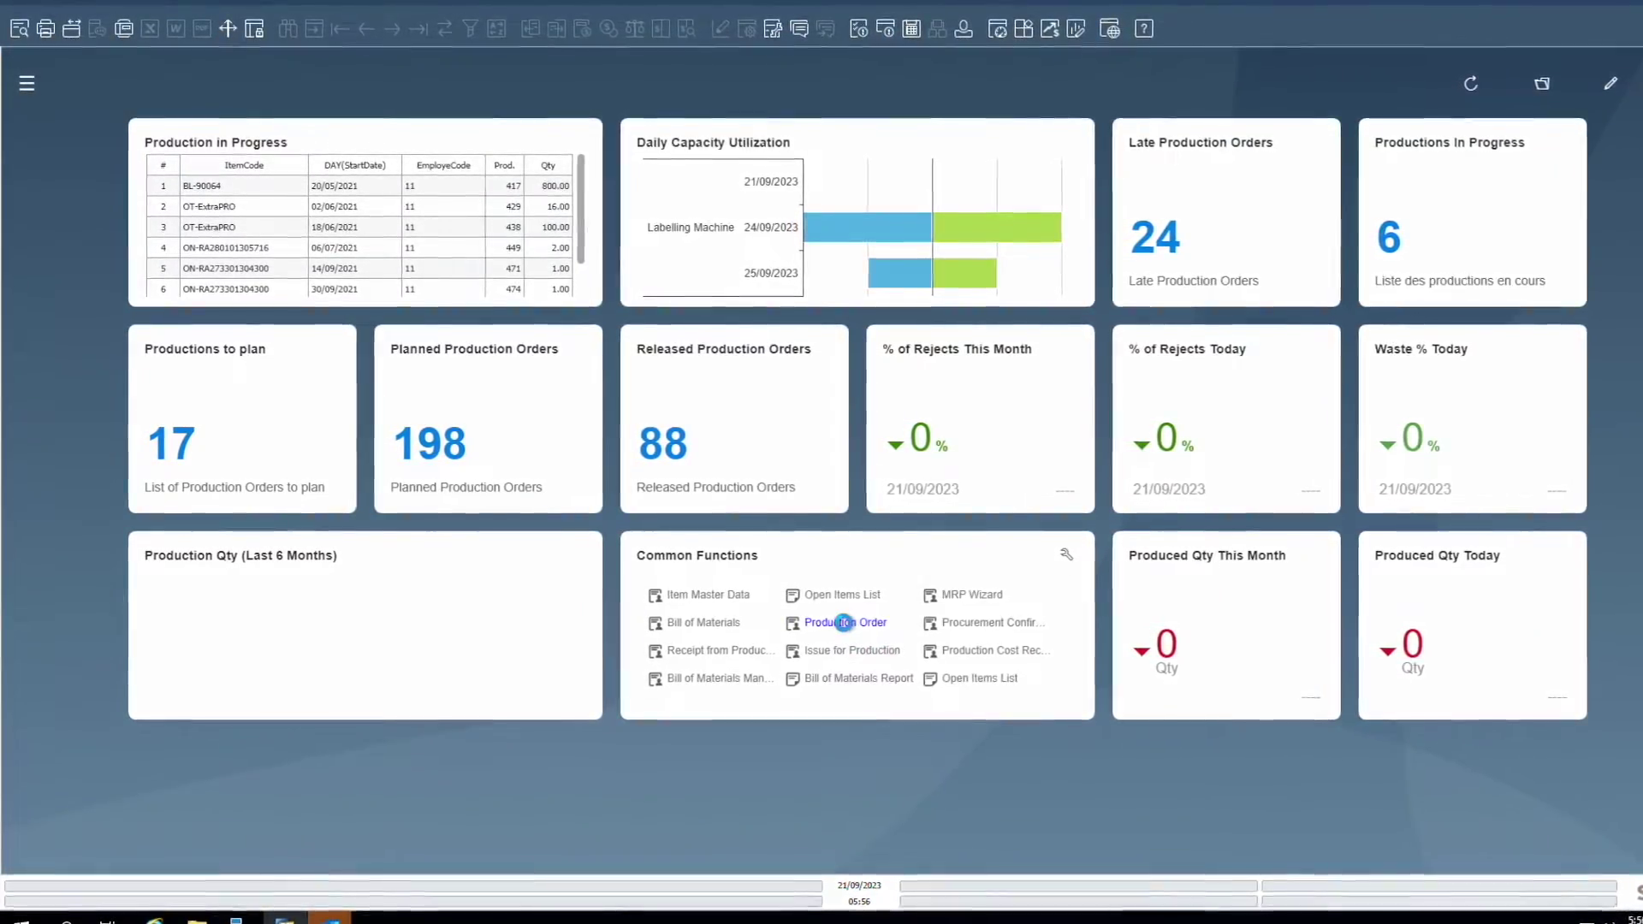
type("SW-HP-CHED-SS")
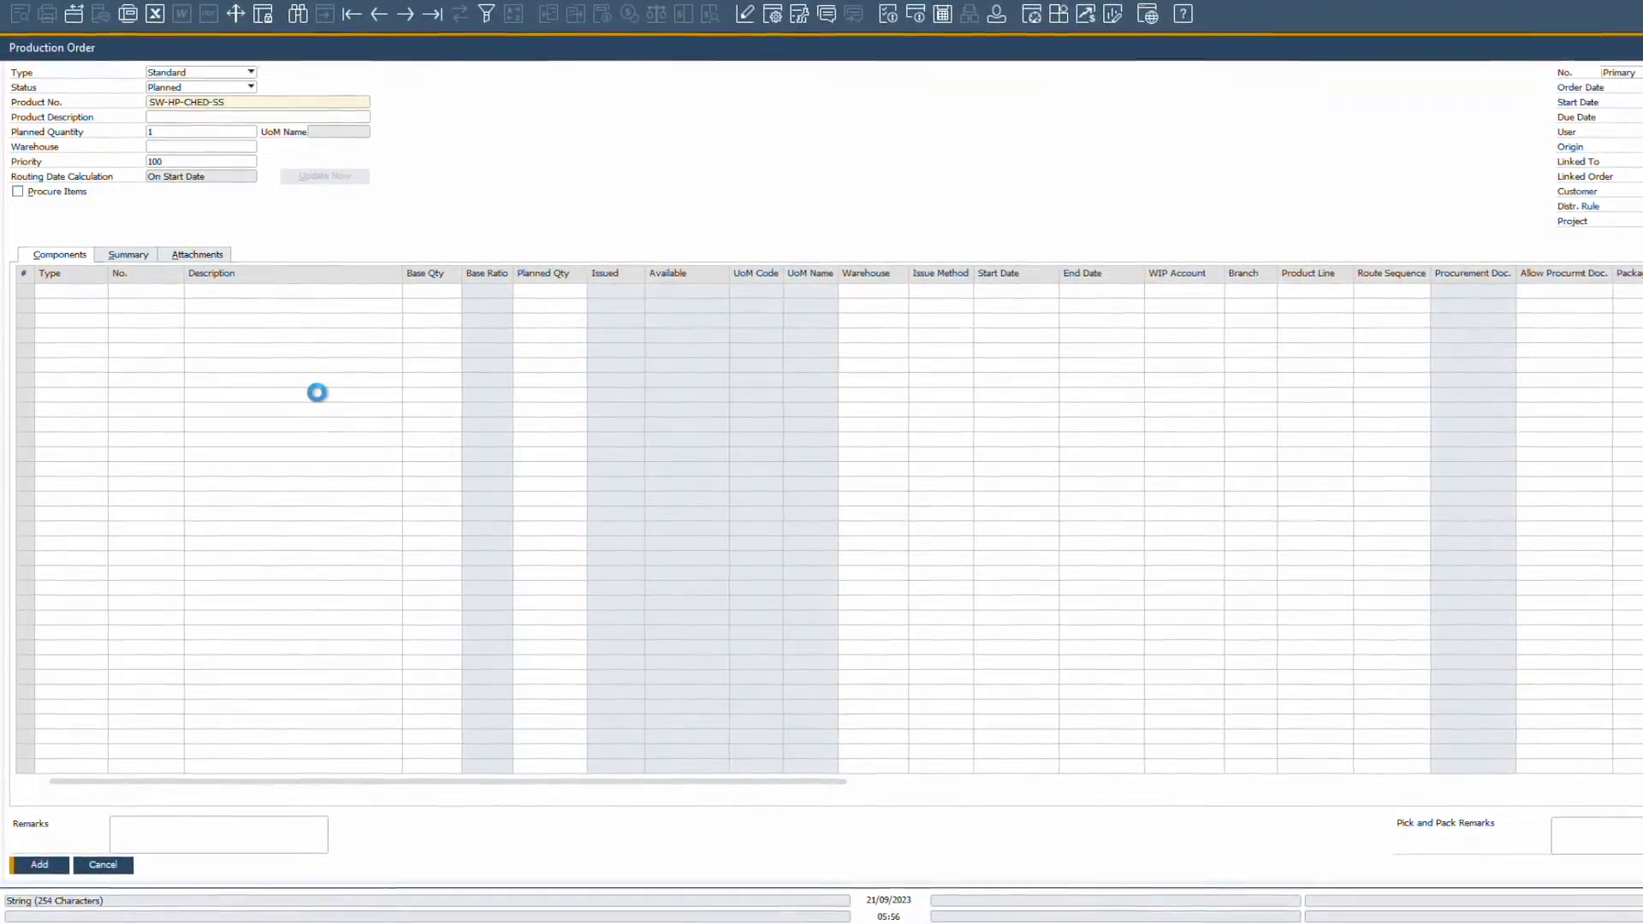
key("Tab")
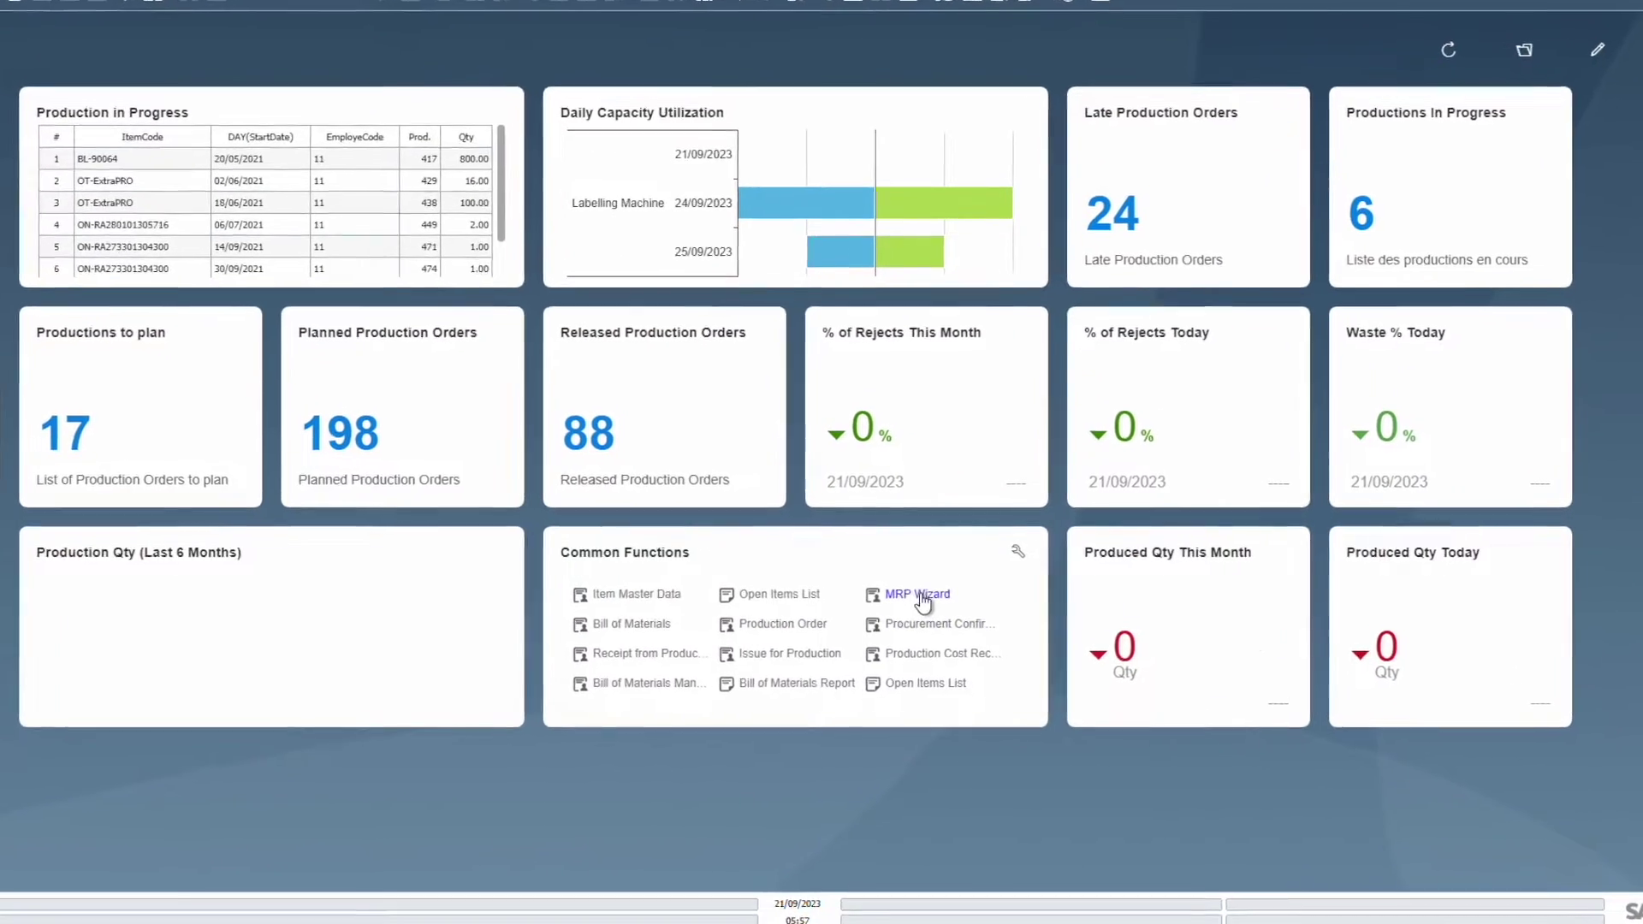
Run the MRP Wizard with the existing chedder scenario and its saved settings, and expand the SW-HP-CHED-SS row in the results.
left_click(851, 599)
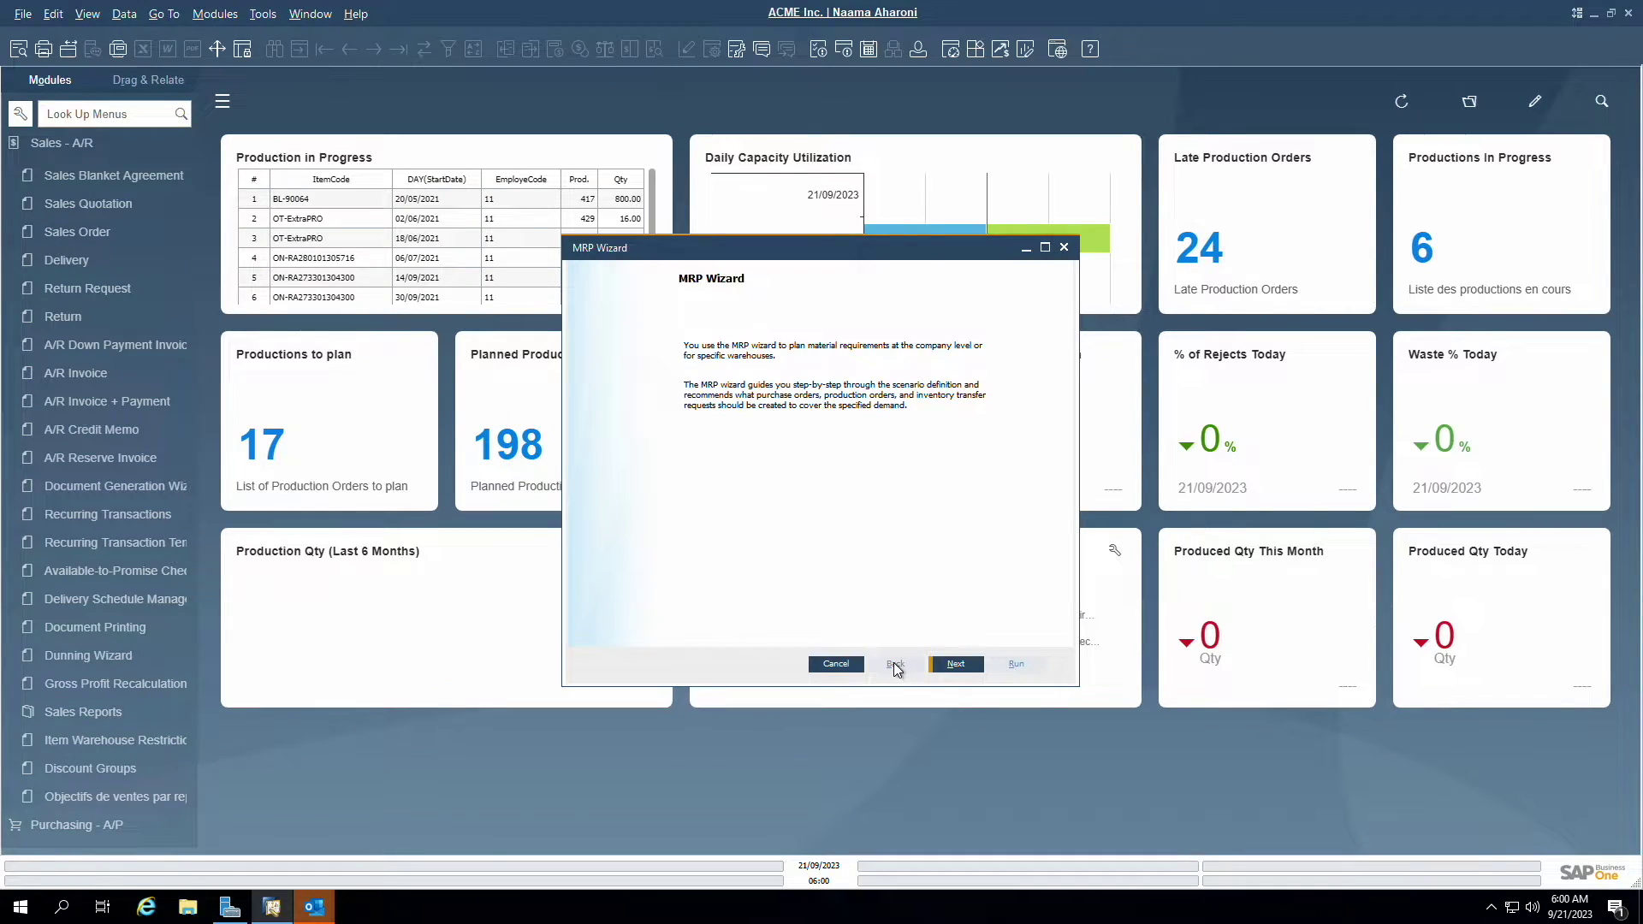
left_click(943, 696)
left_click(960, 667)
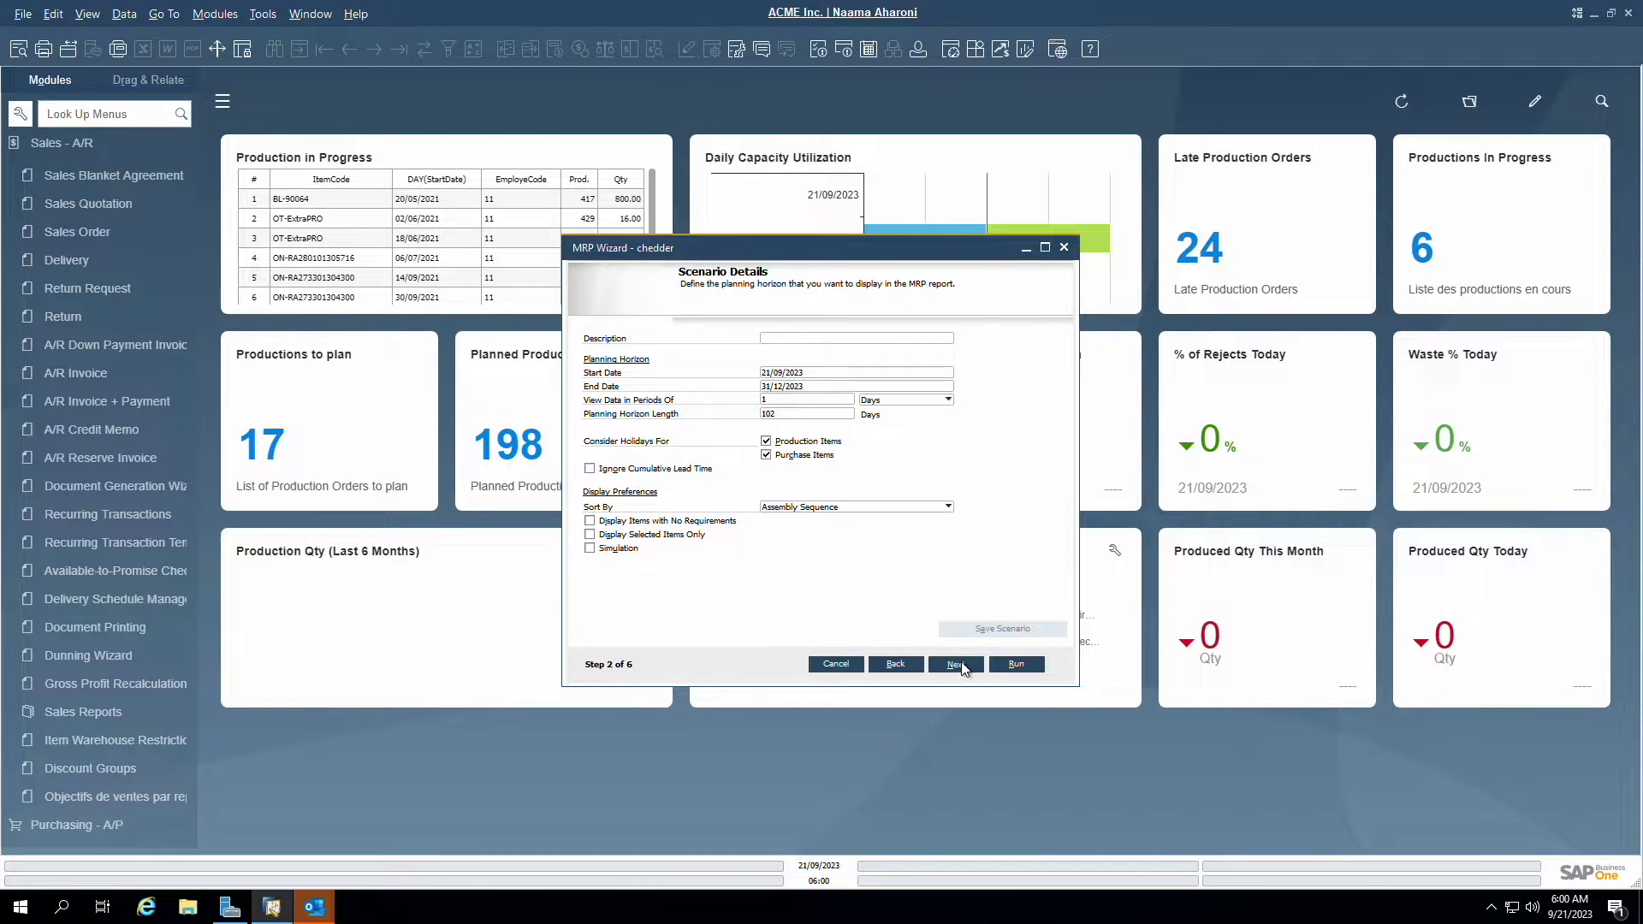
left_click(956, 664)
left_click(956, 665)
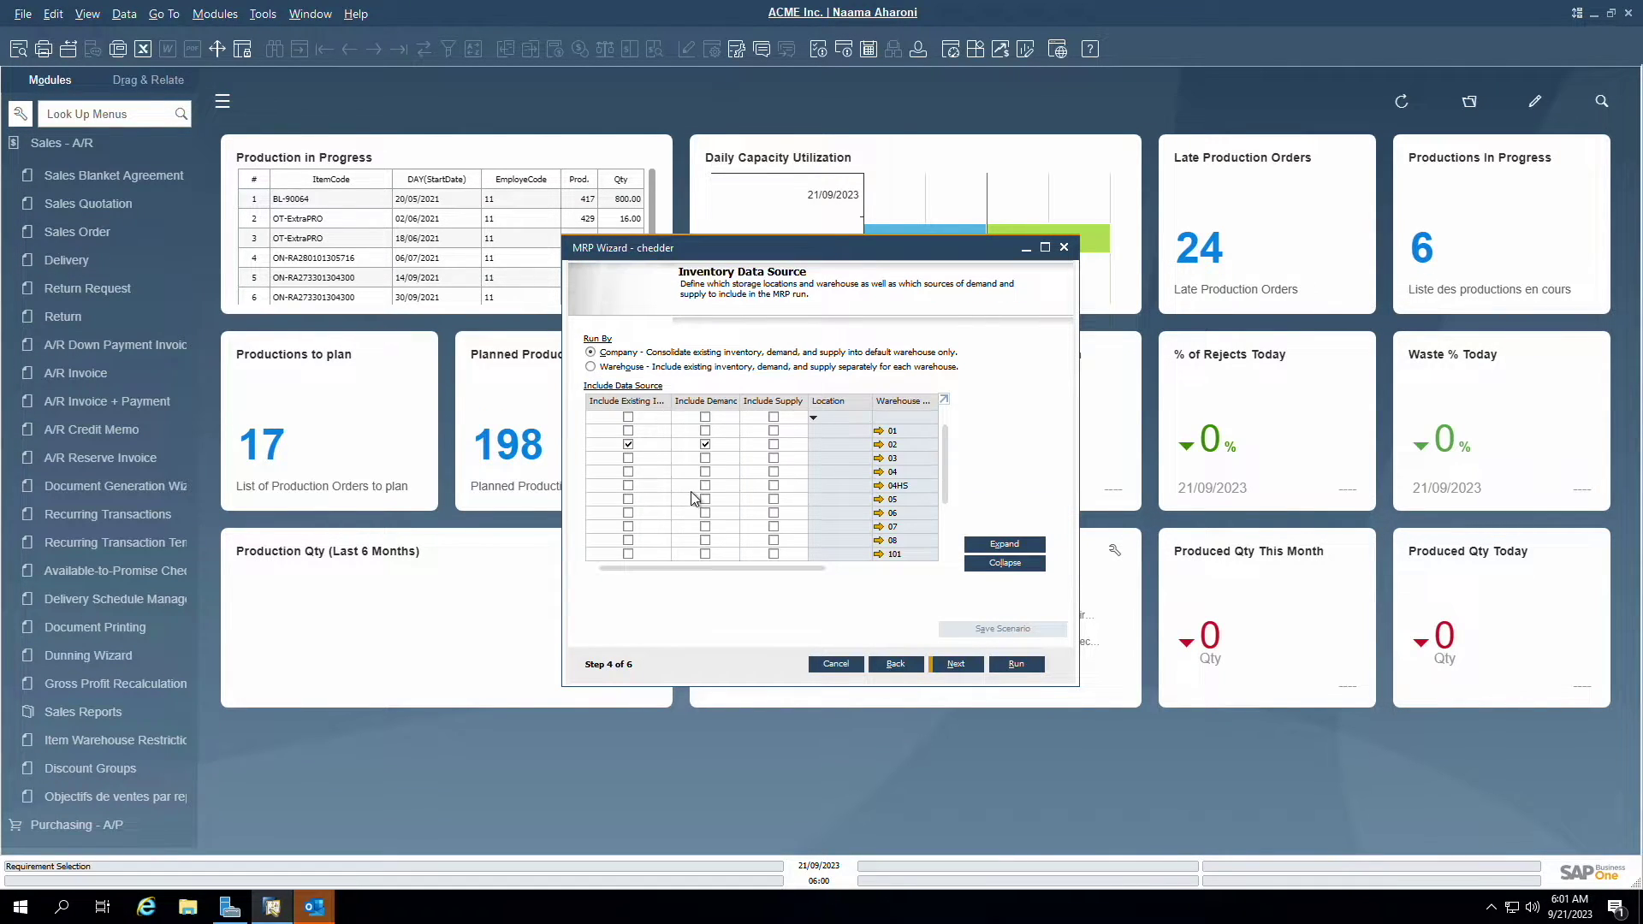
left_click(969, 669)
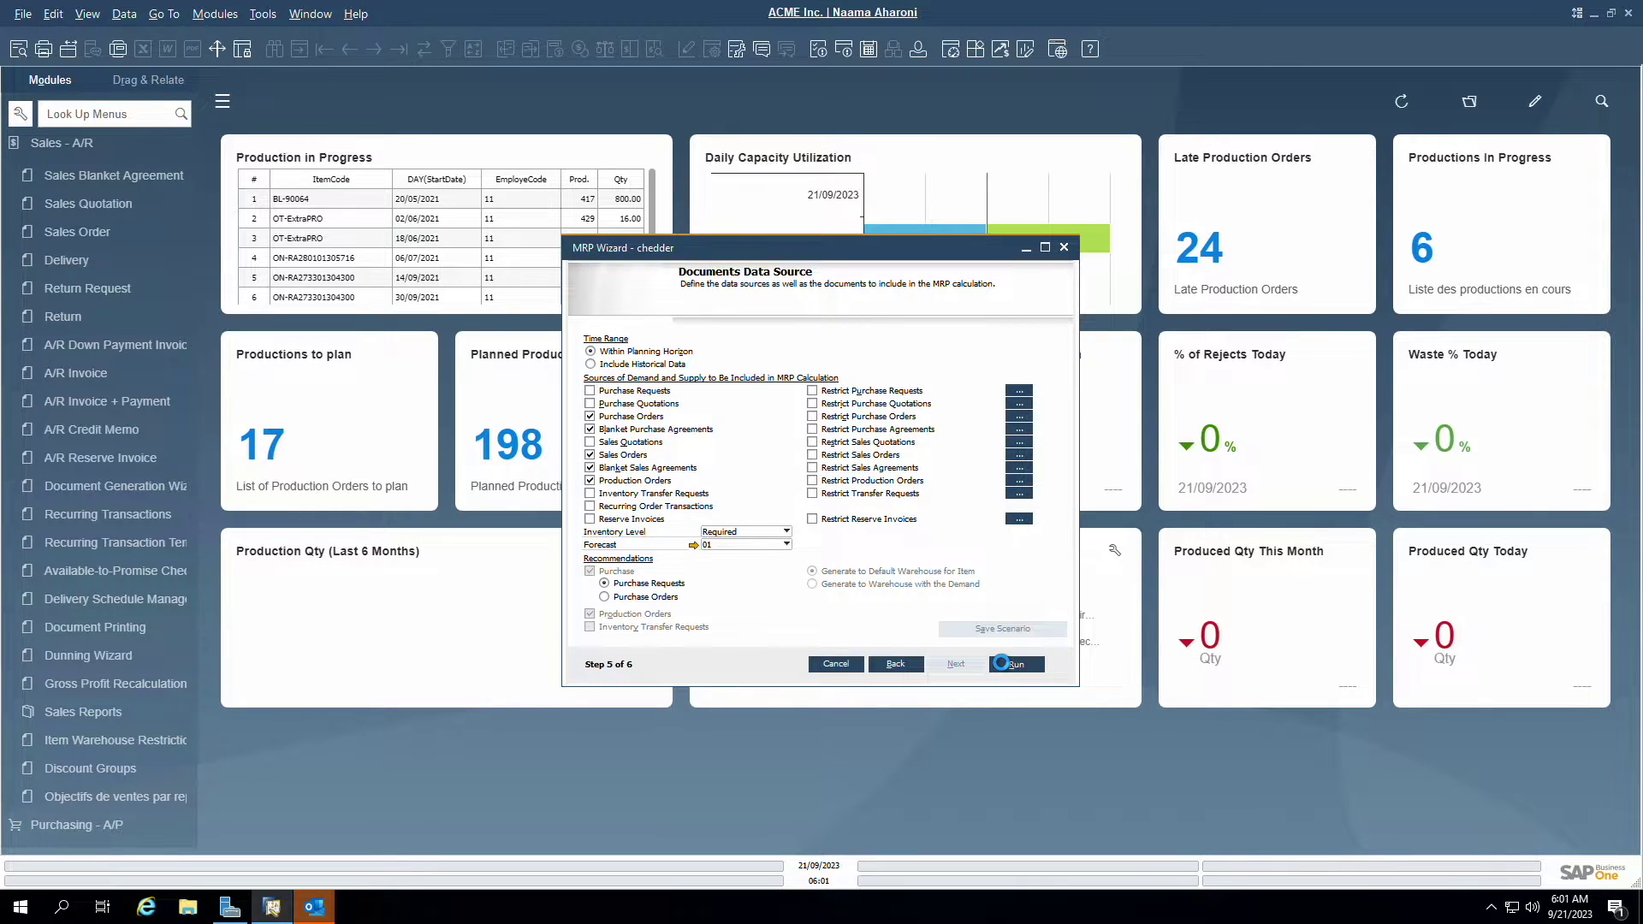
left_click(1001, 664)
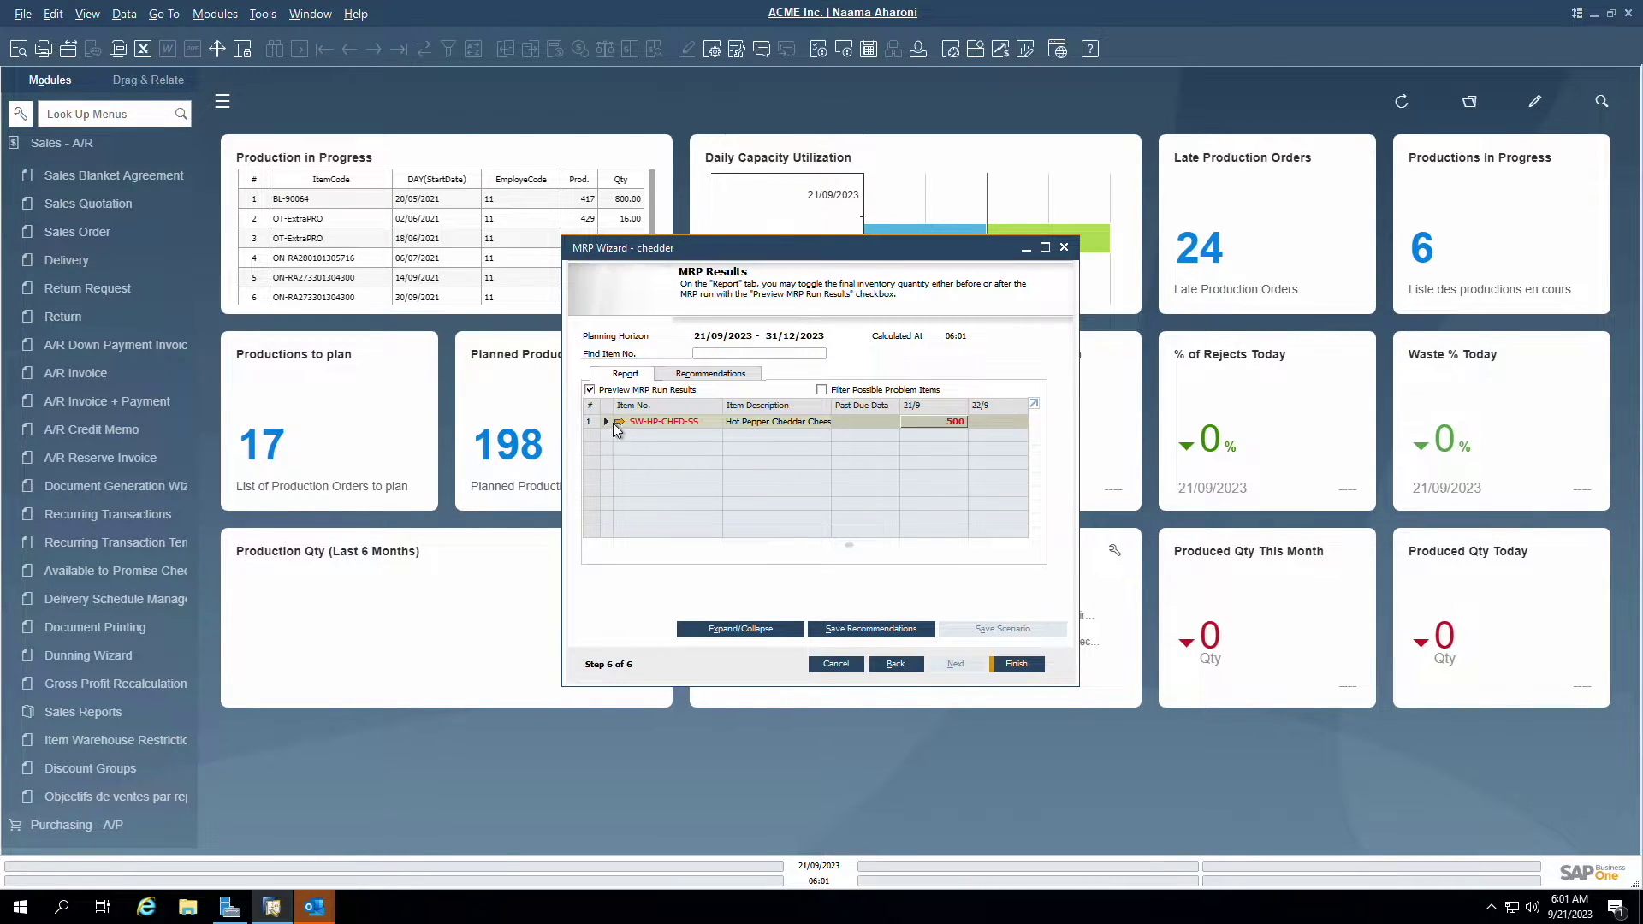
left_click(605, 419)
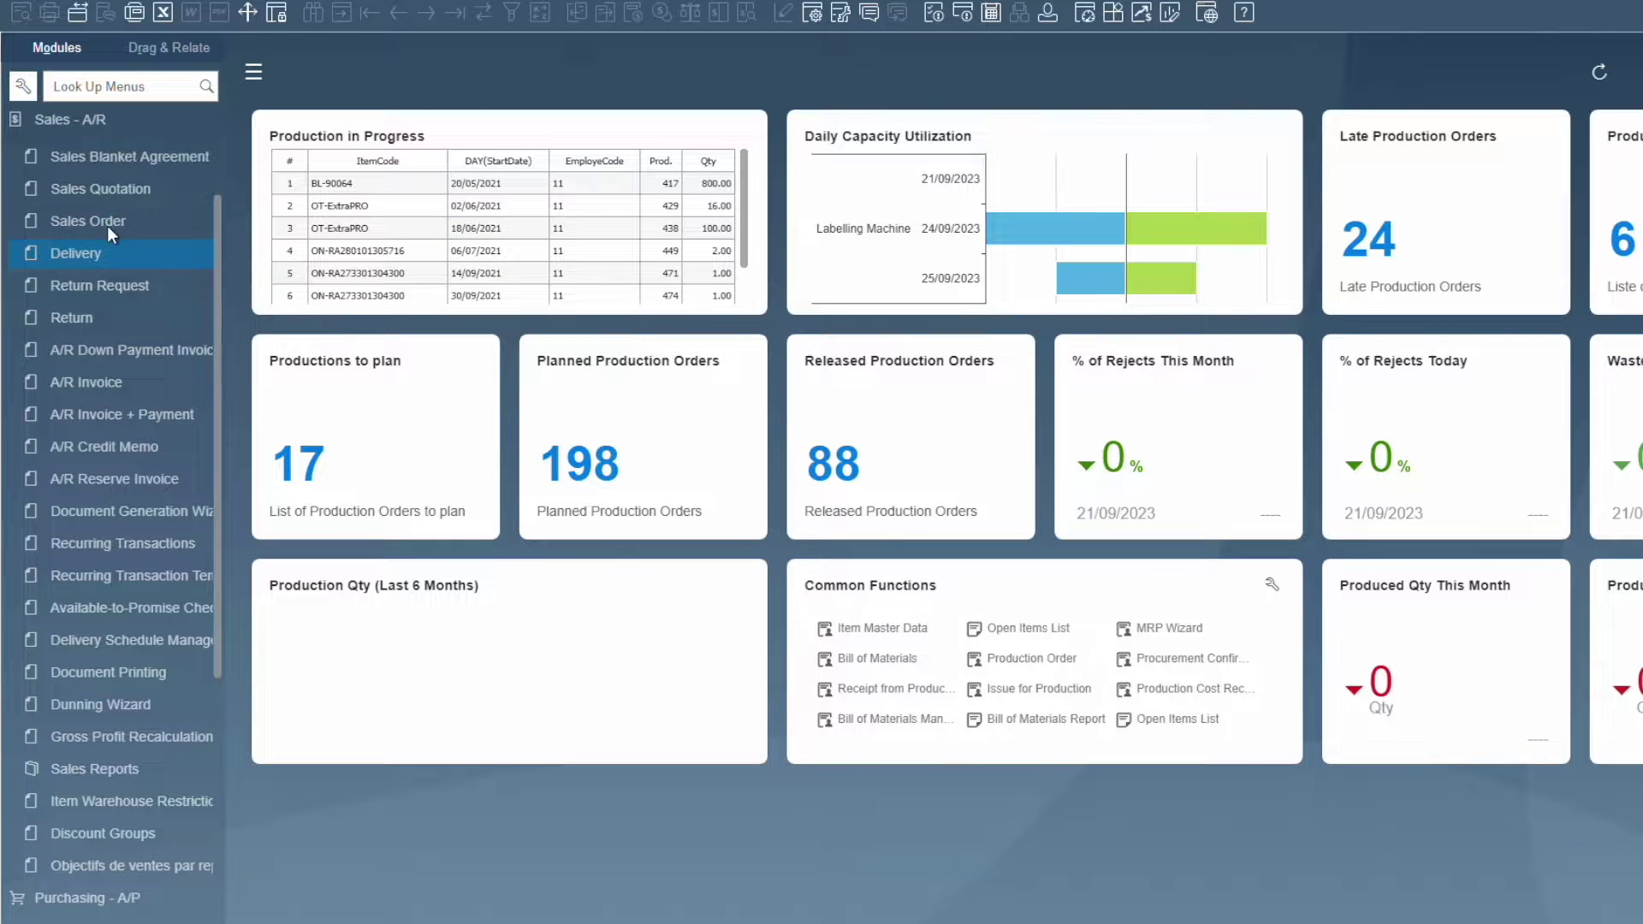
Create a sales order for Montreal Home Supply with SW-HP-CHED-SS as its first item.
left_click(106, 226)
type("c")
key("Tab")
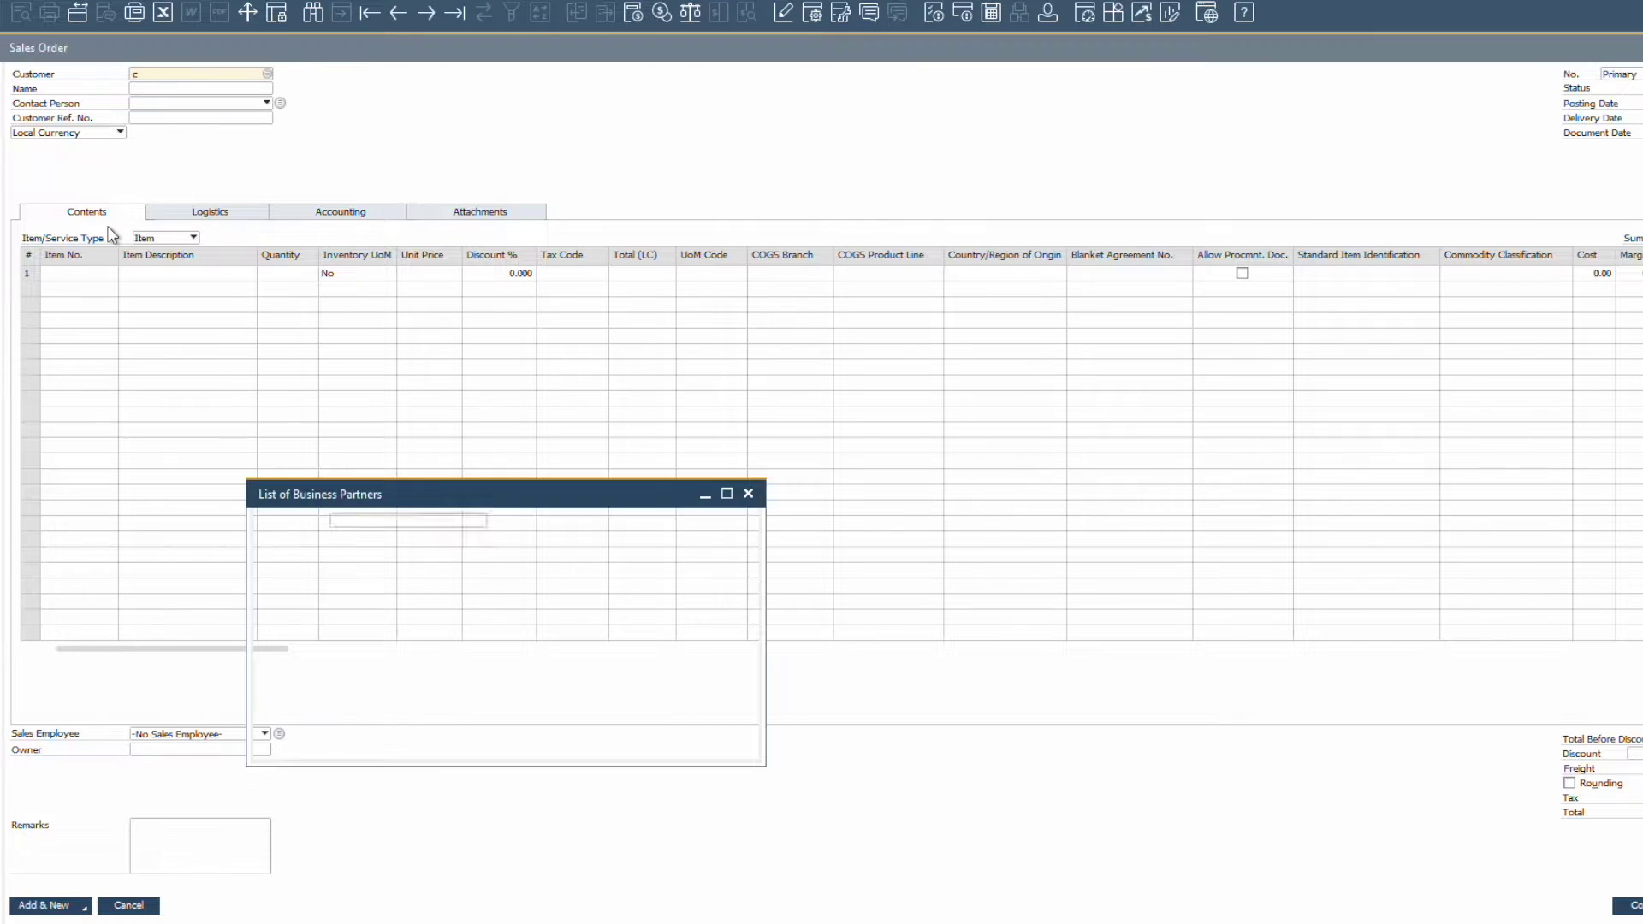
key("Return")
left_click(61, 273)
type("SW-HP-CHED-SS")
key("Tab")
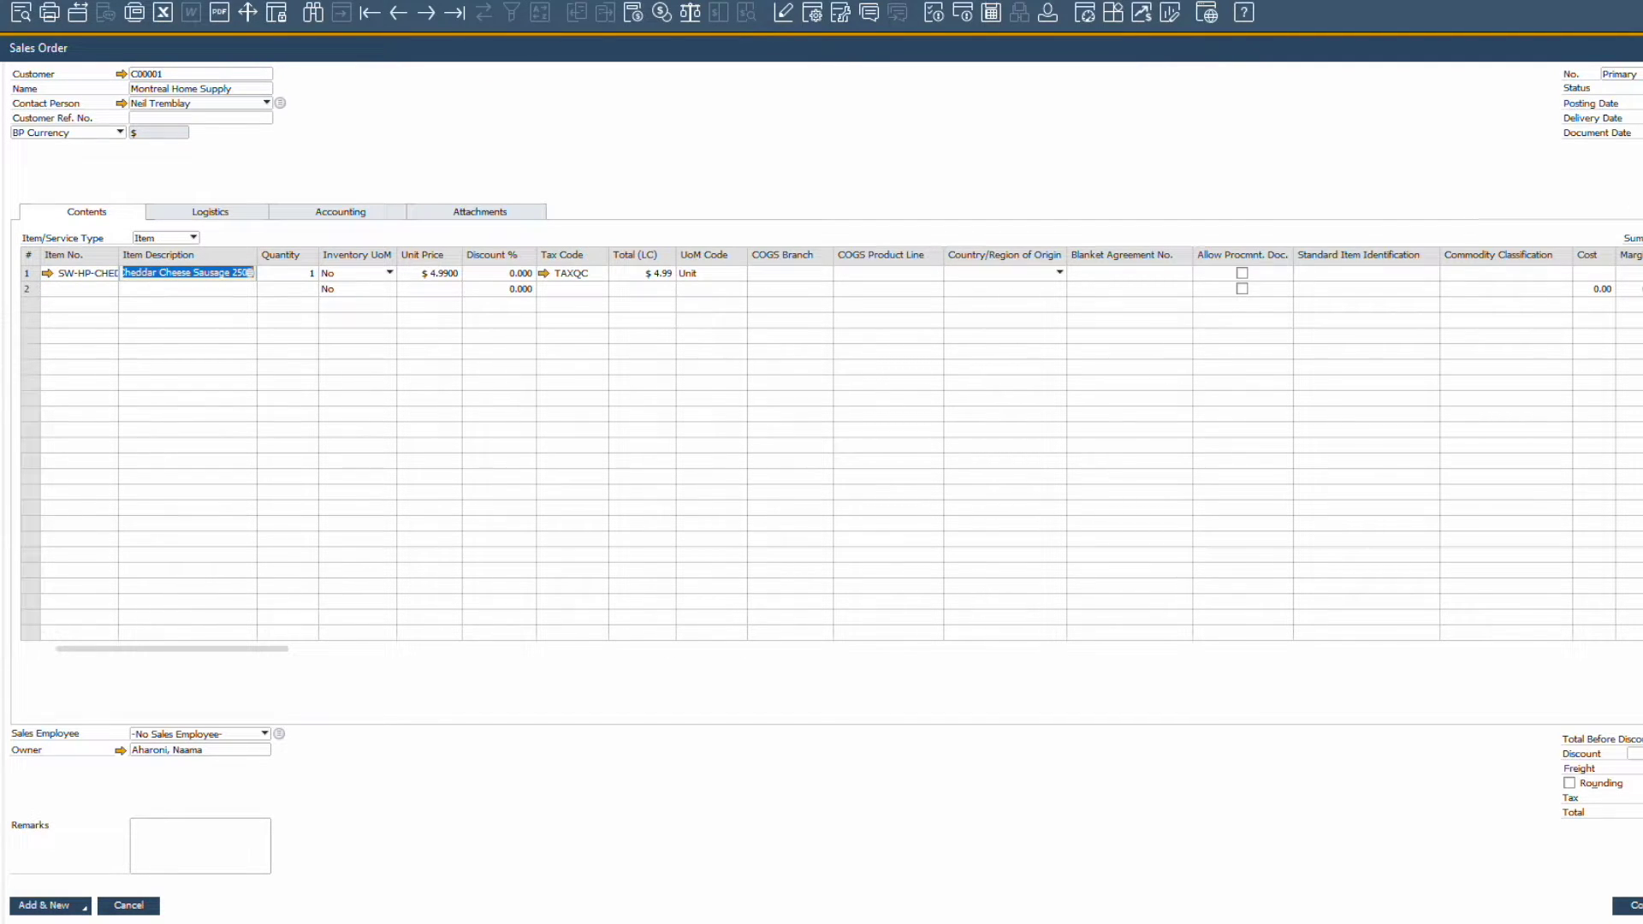
Set the sales order's delivery date to 25/09/2023 for all rows, allow a procurement document for SW-HP-CHED-SS, and add the order.
left_click(1626, 118)
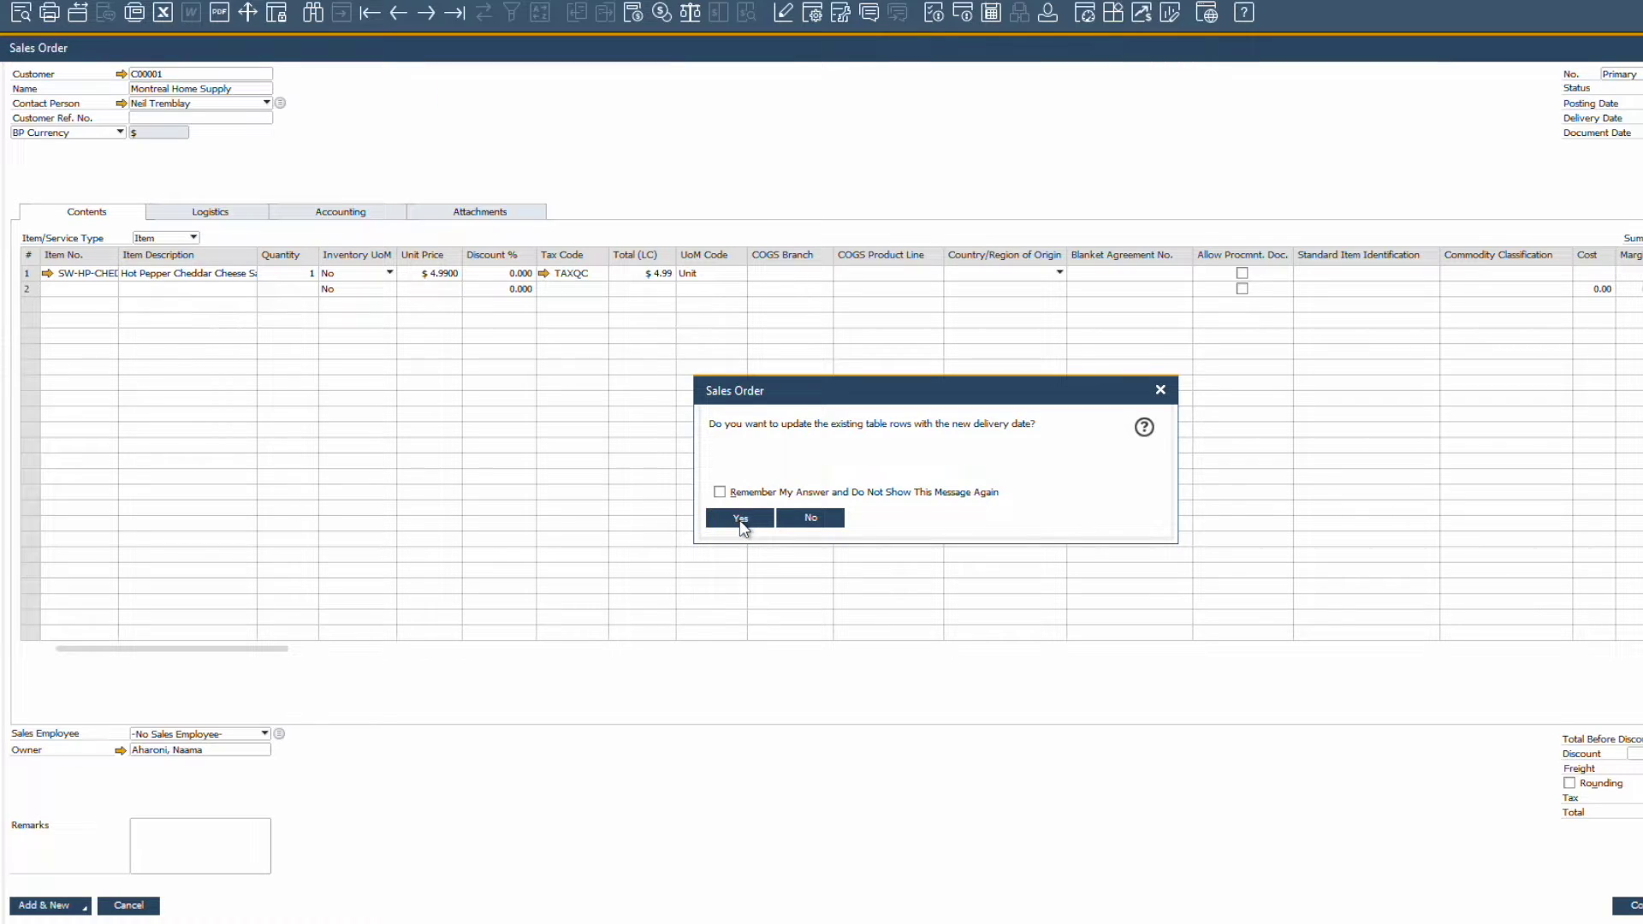
left_click(741, 520)
left_click(1242, 274)
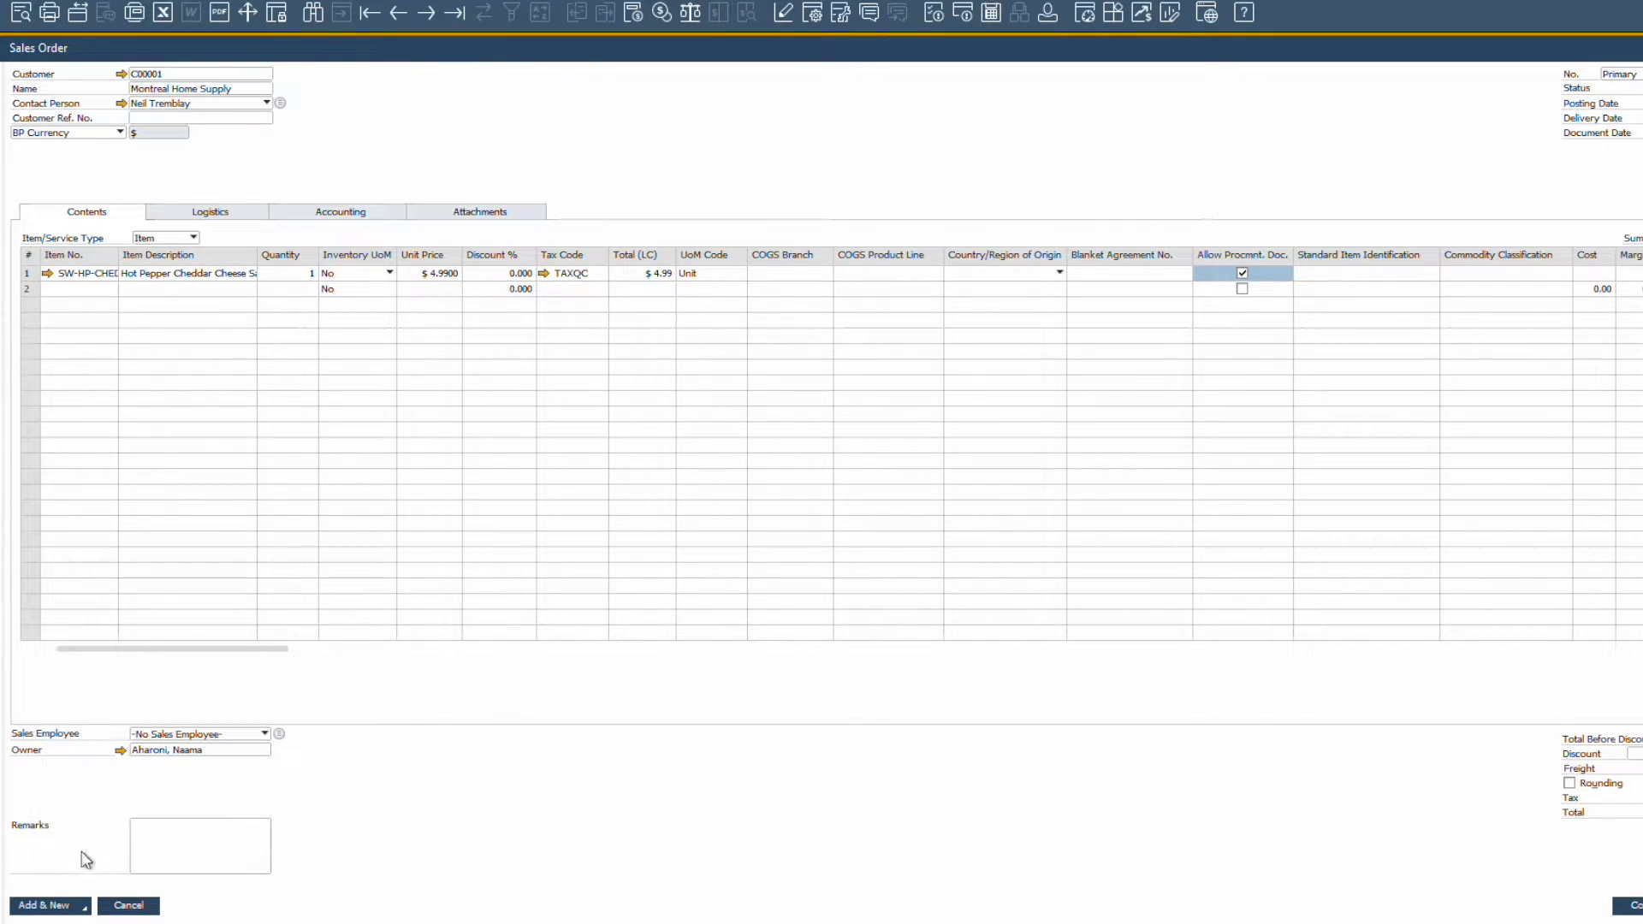
left_click(50, 903)
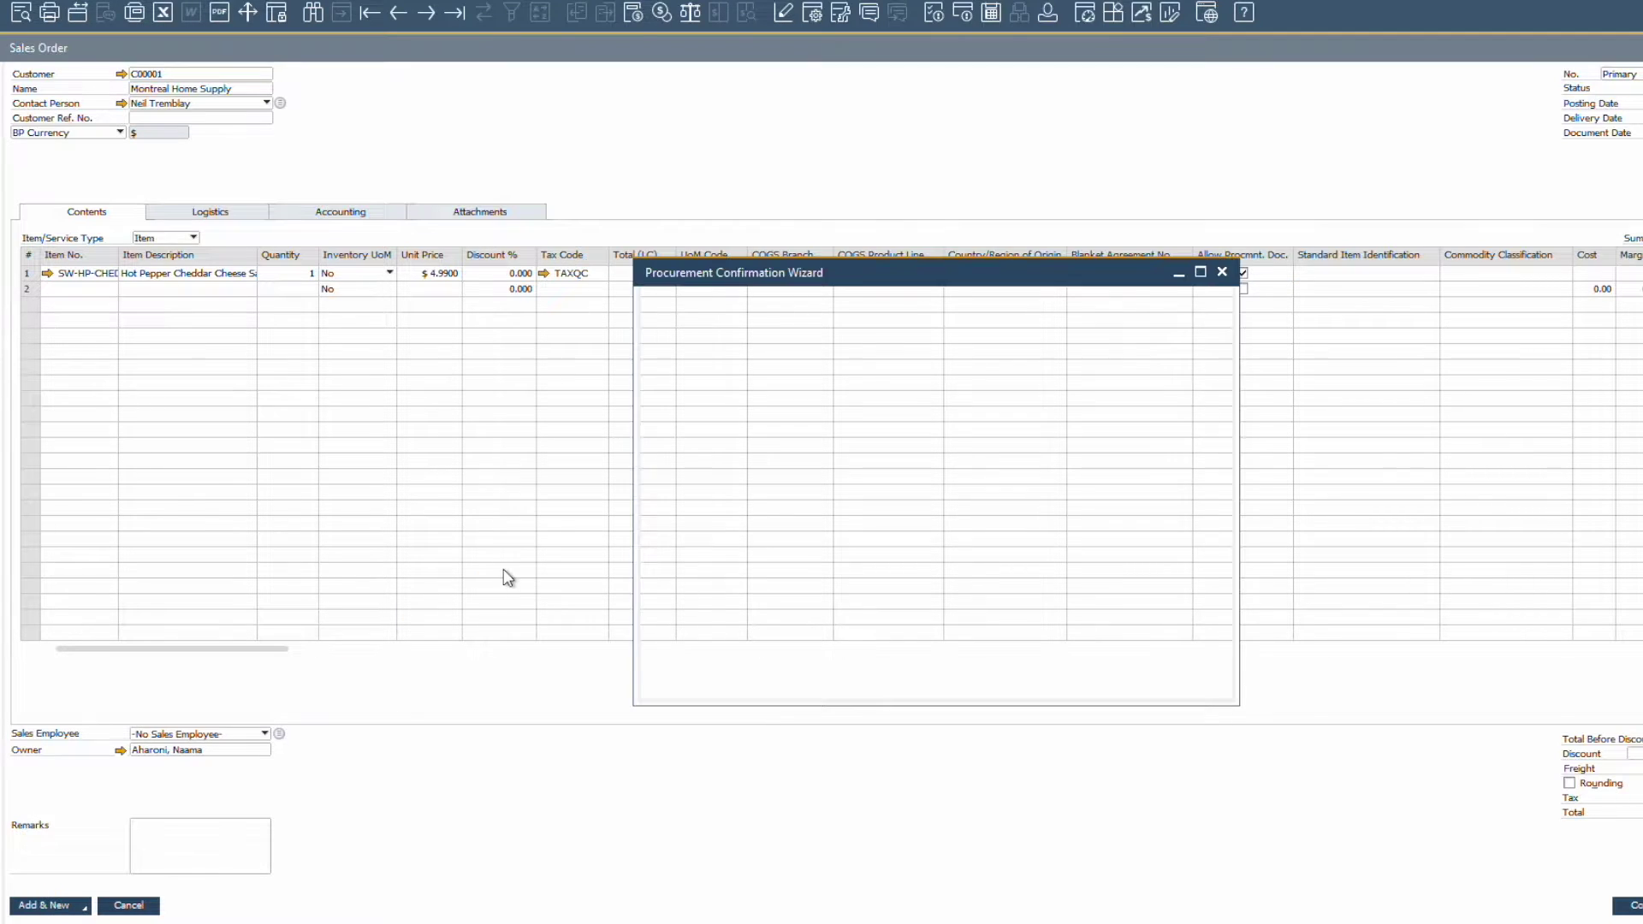
Generate a production order in the Primary series from the new sales order with the Procurement Confirmation Wizard.
left_click(887, 641)
left_click(958, 668)
left_click(1126, 684)
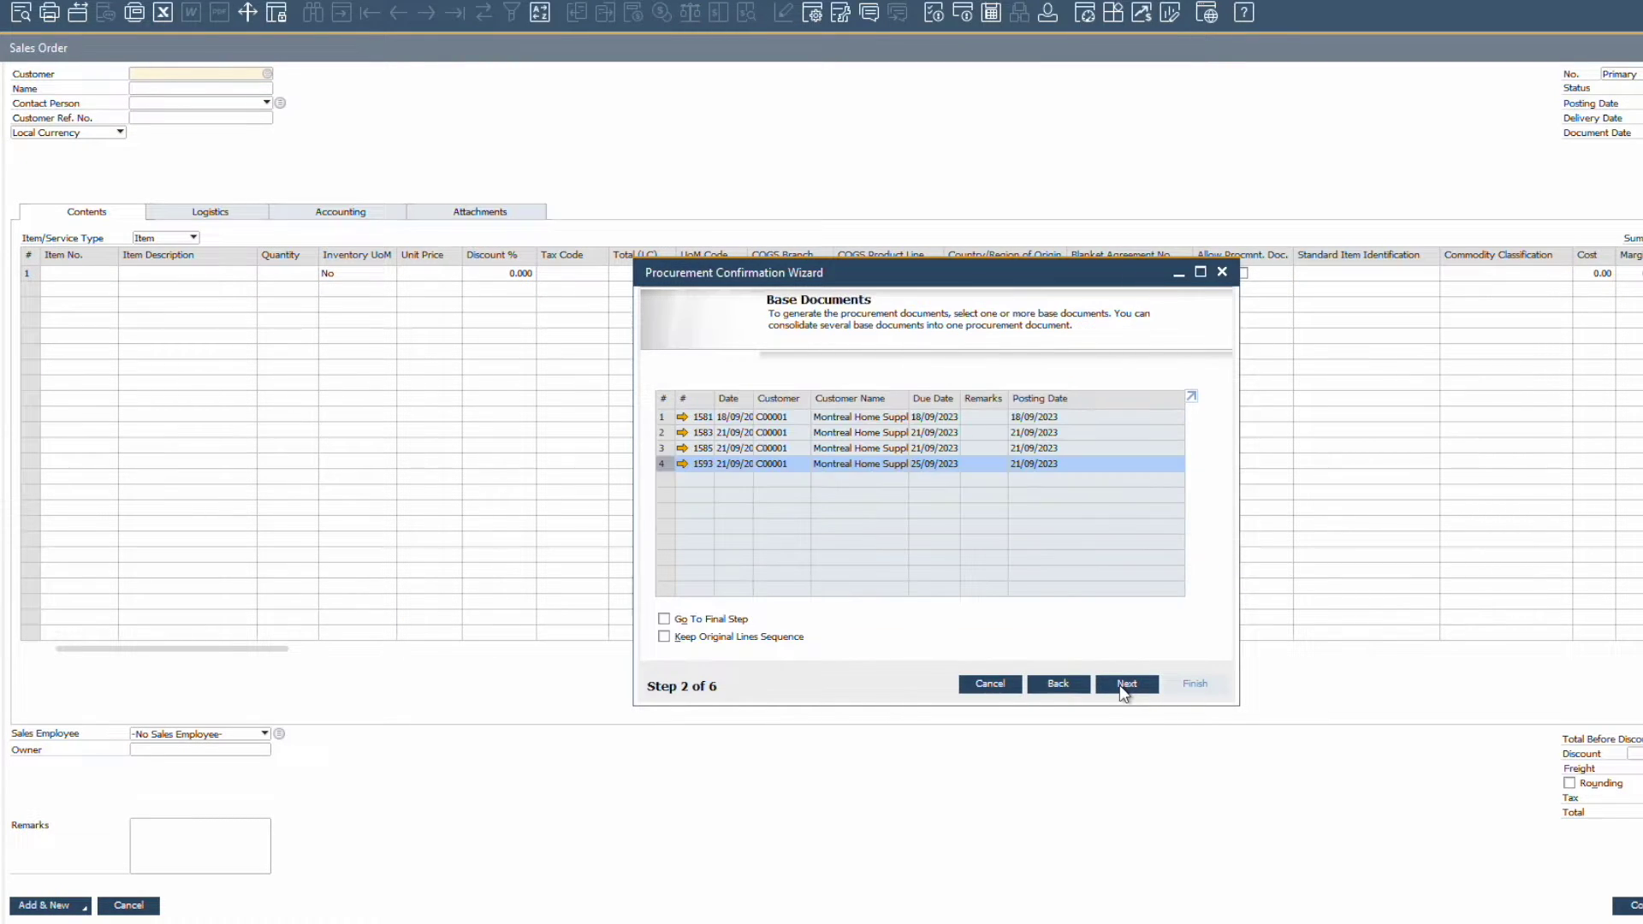
left_click(1126, 683)
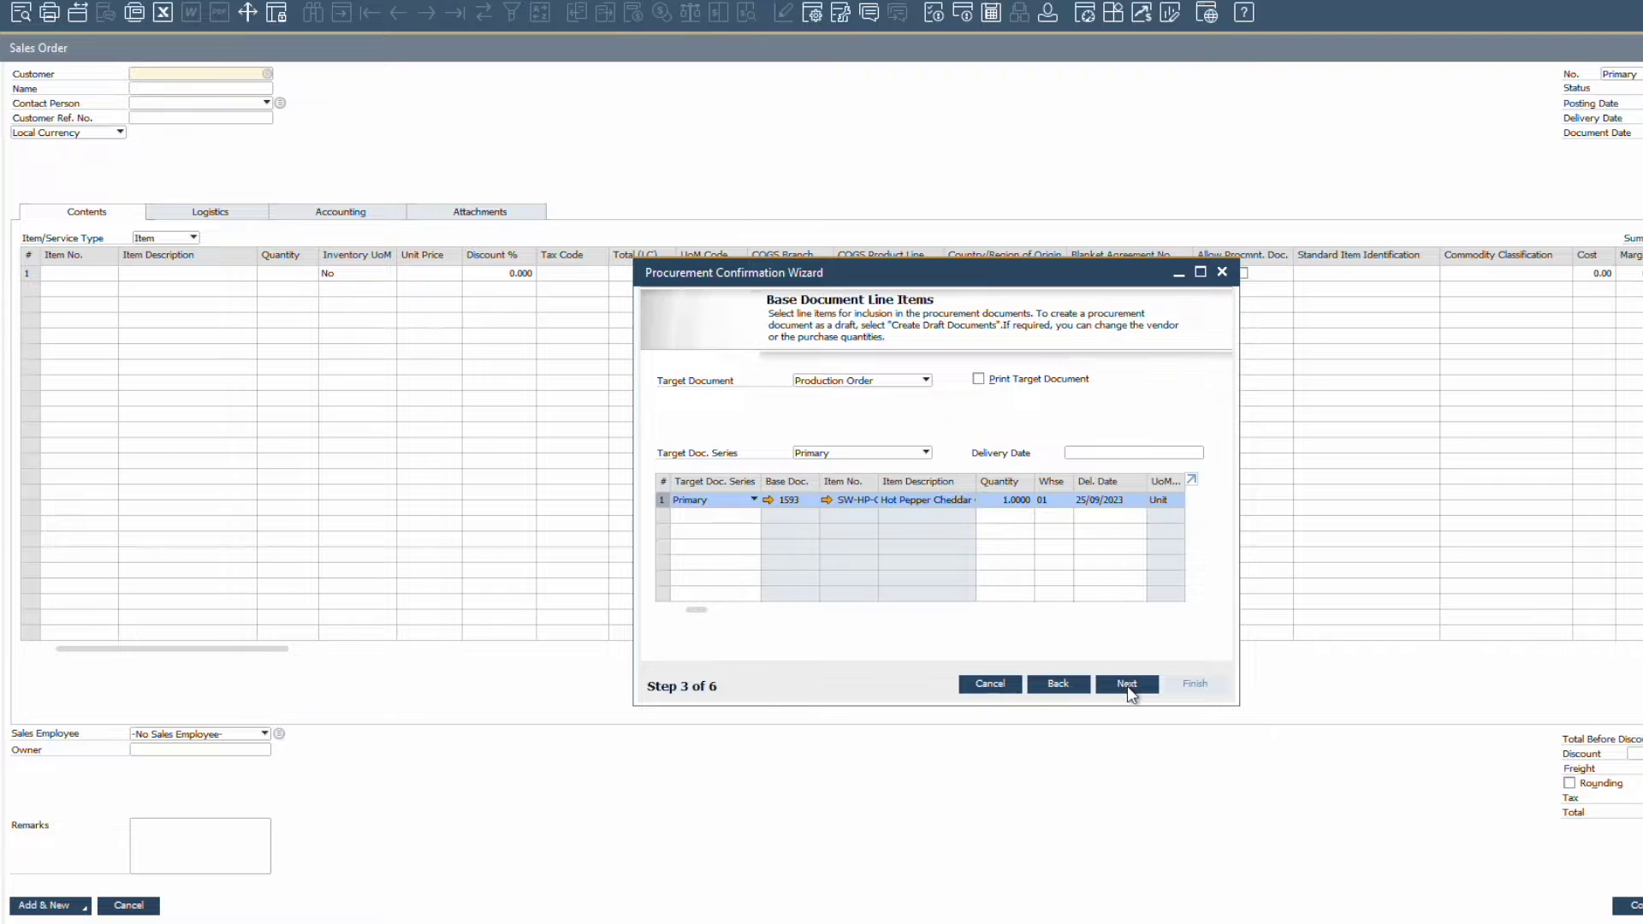
left_click(1126, 684)
left_click(1126, 683)
left_click(1126, 683)
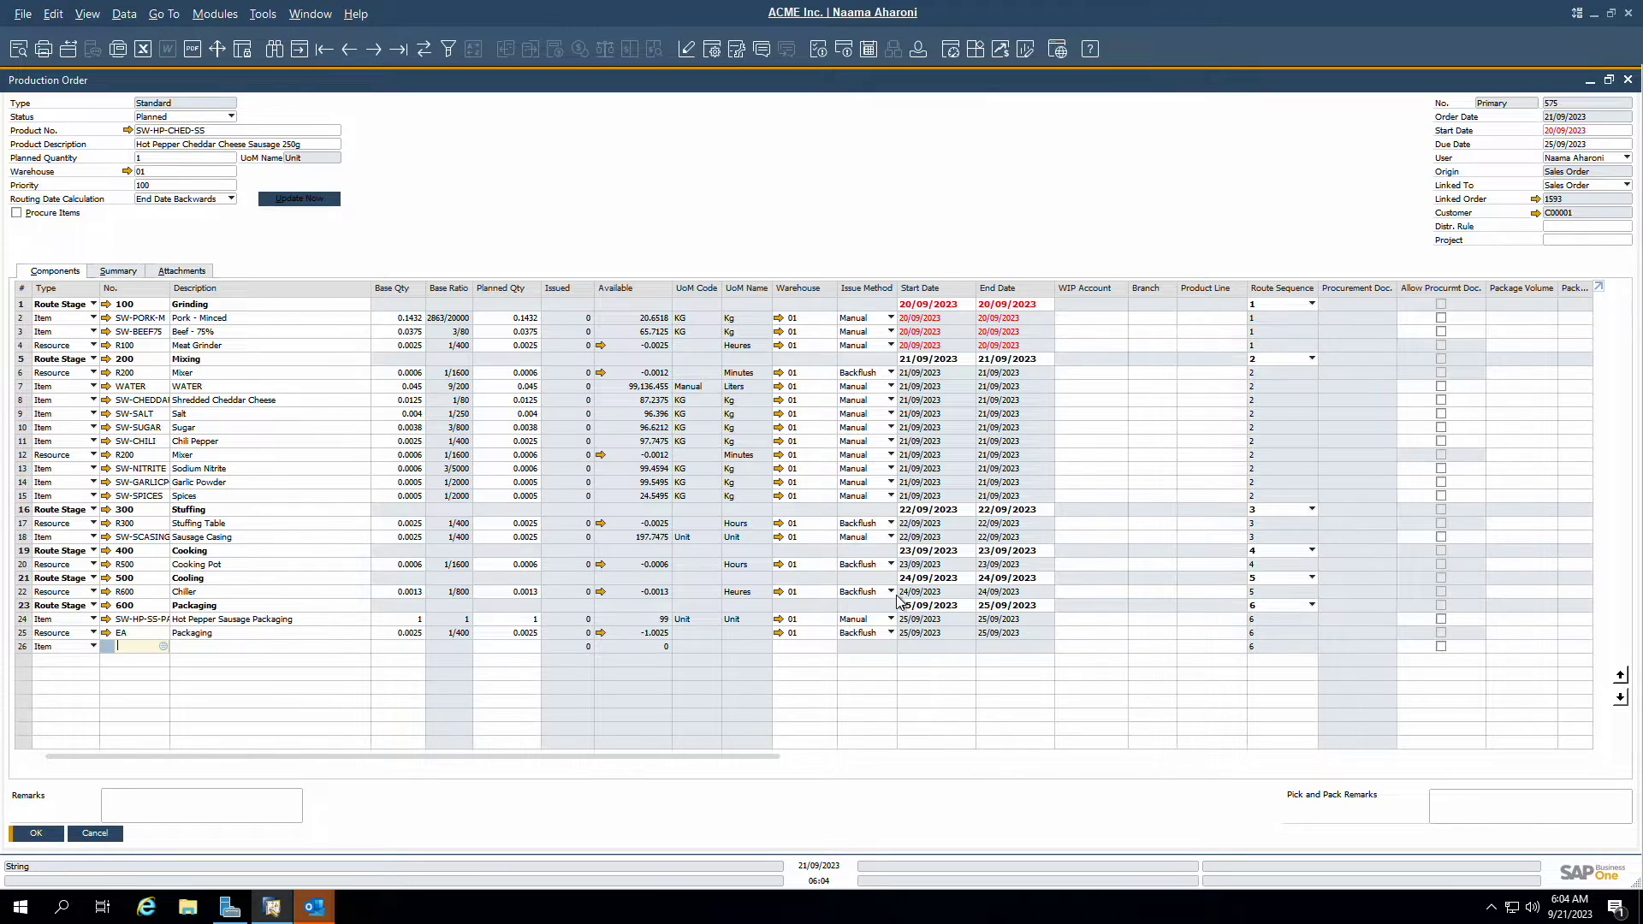
Keep End Date Backwards as the routing date calculation, and update the production order's status to Released despite its linked sales document.
left_click(162, 201)
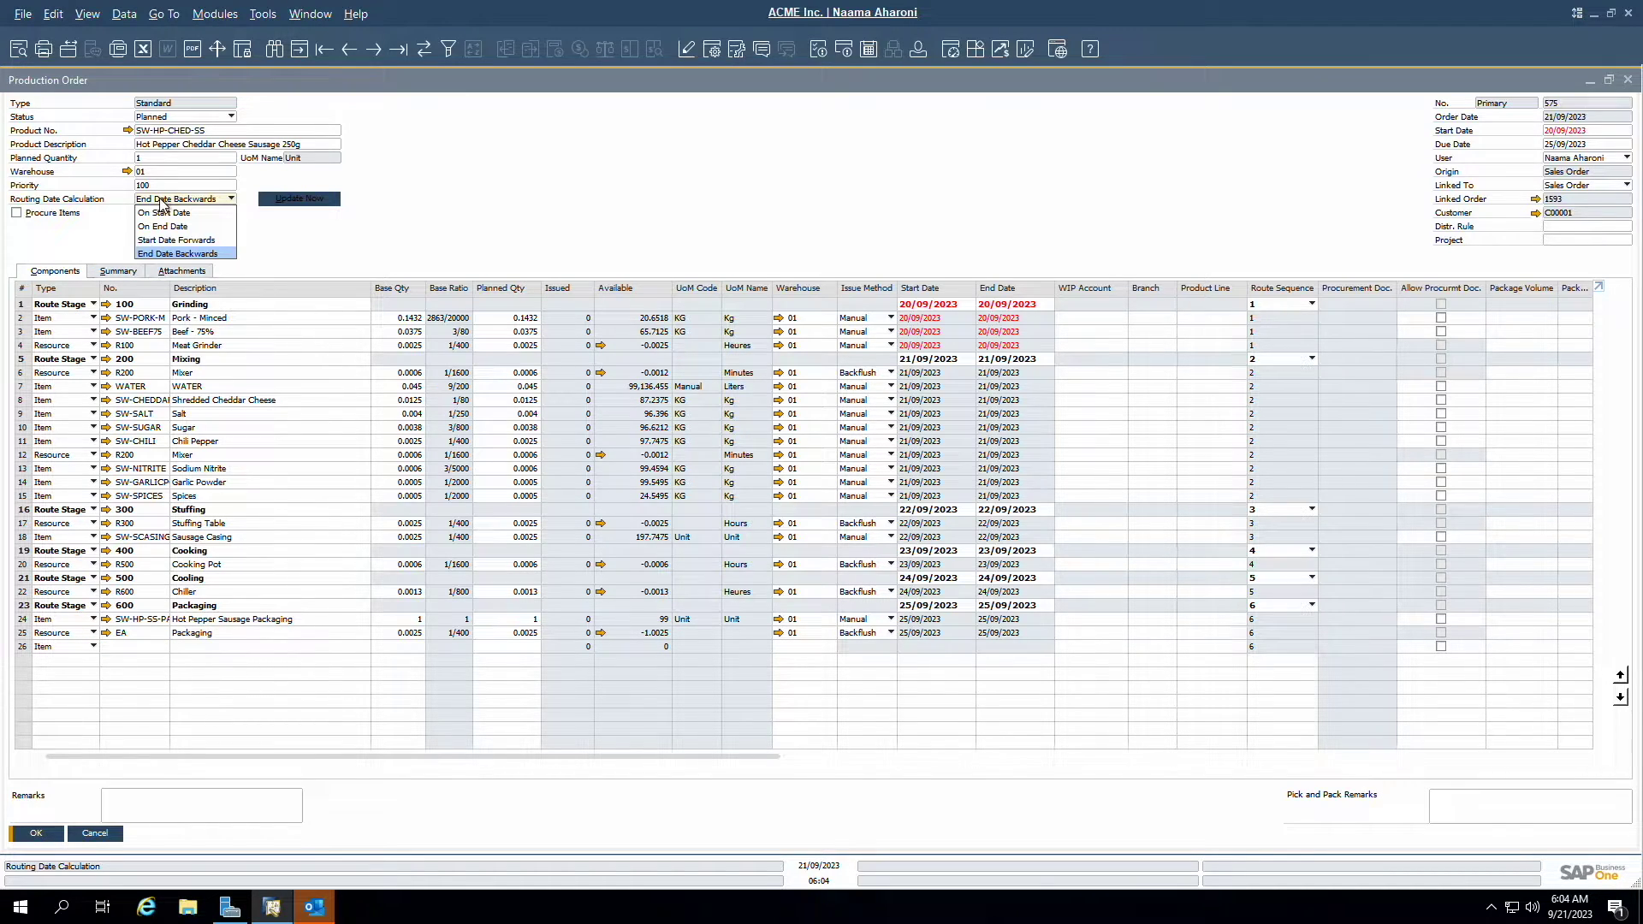
left_click(271, 254)
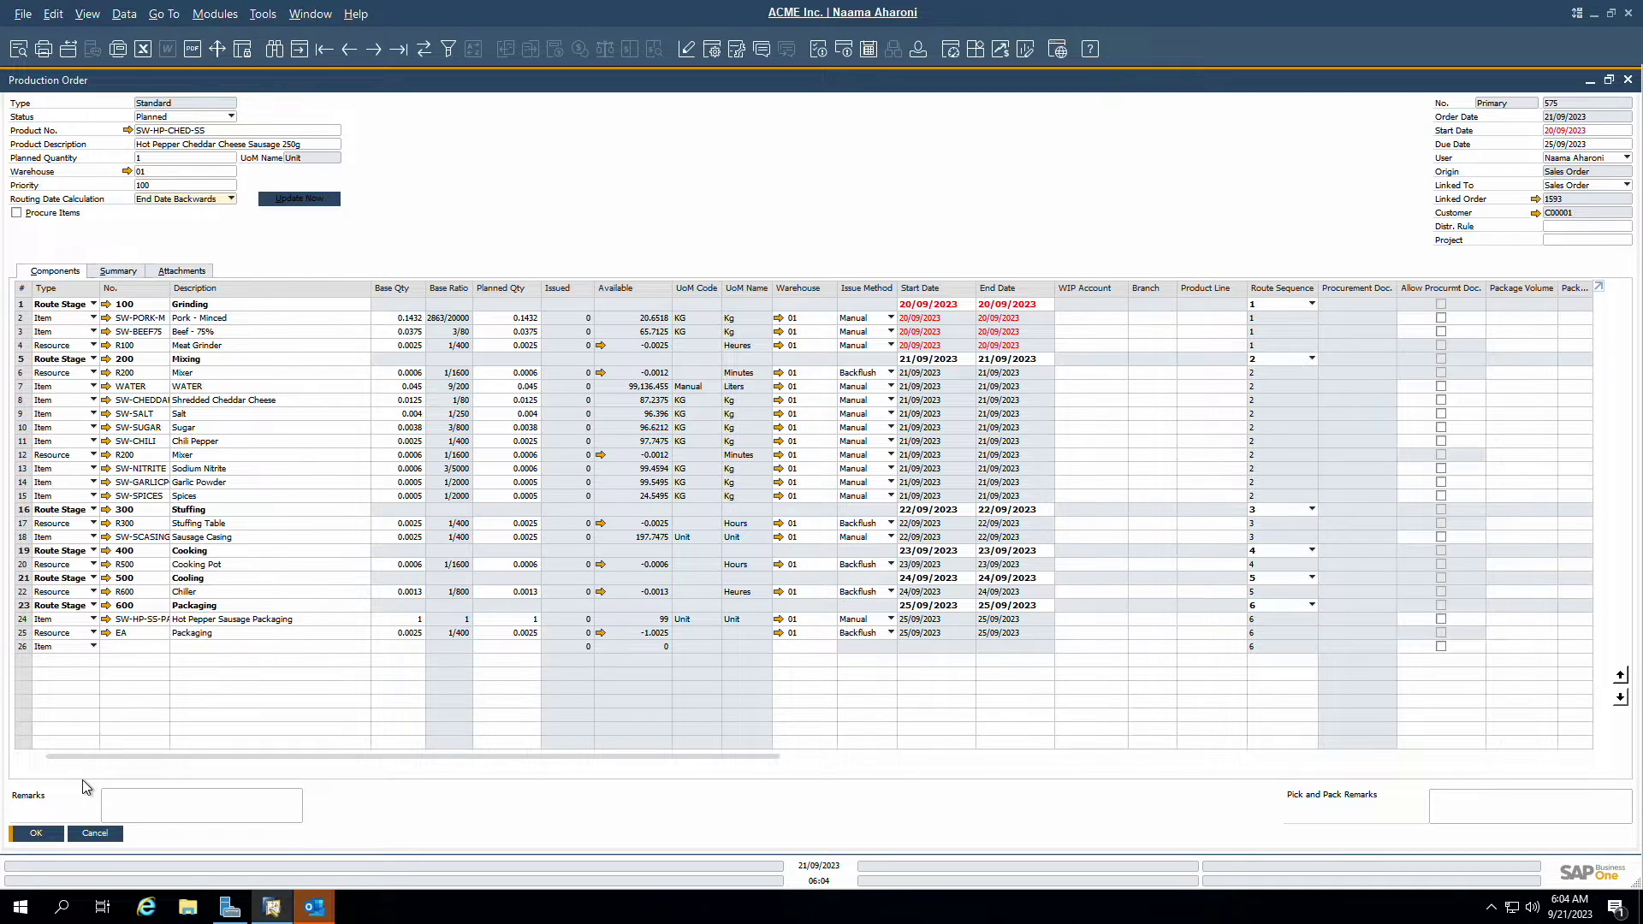
left_click(214, 118)
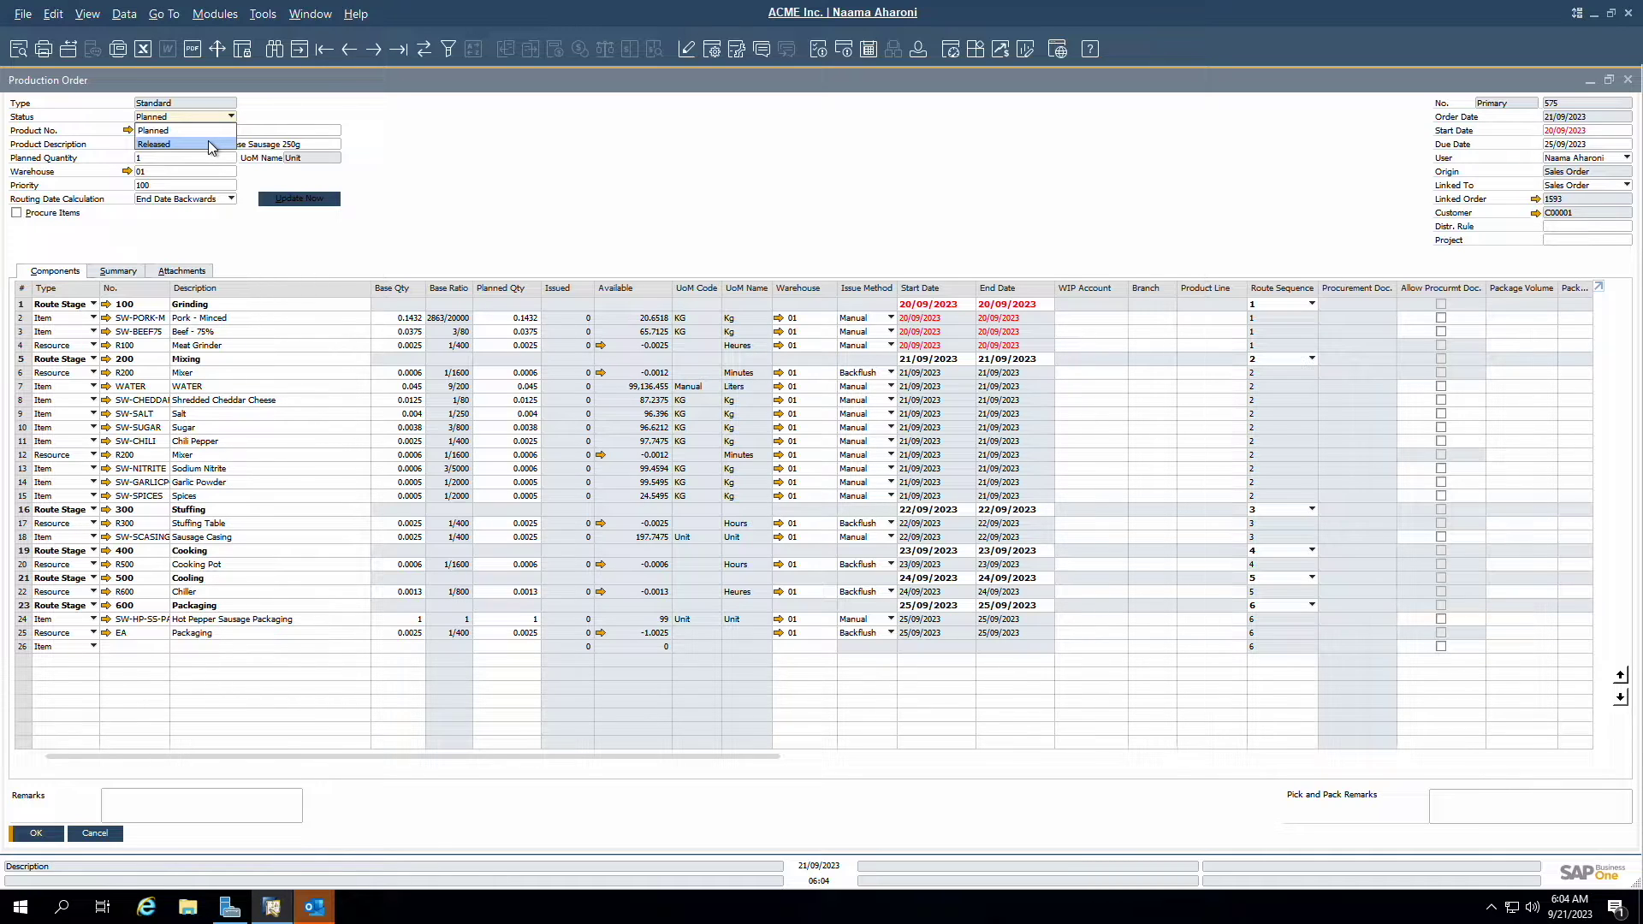
left_click(210, 144)
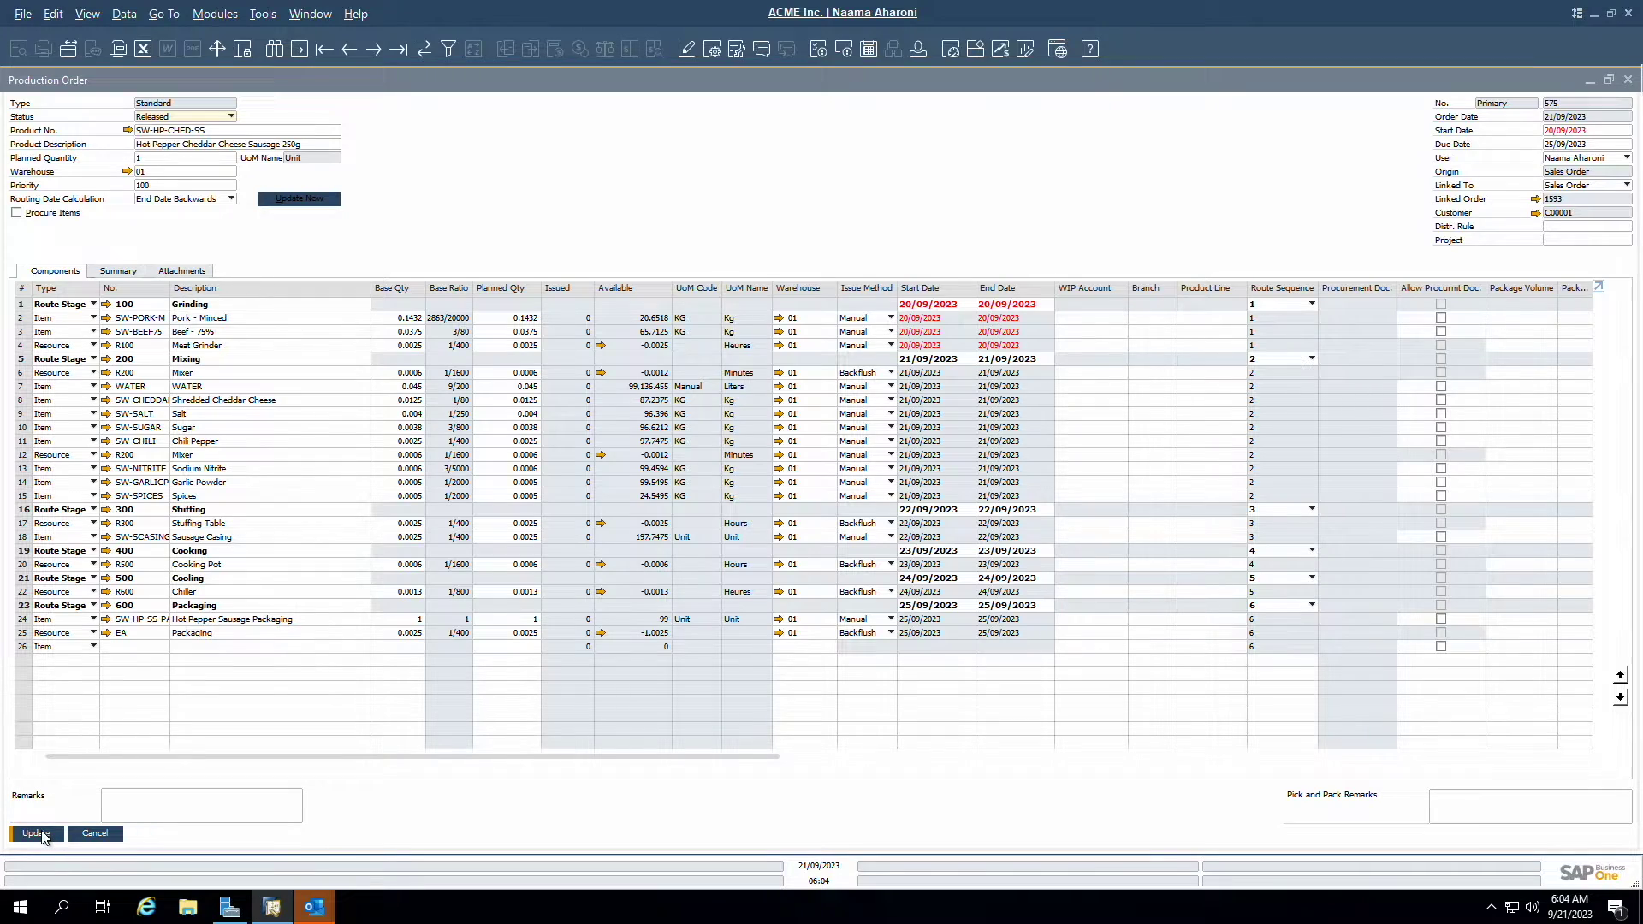
left_click(41, 834)
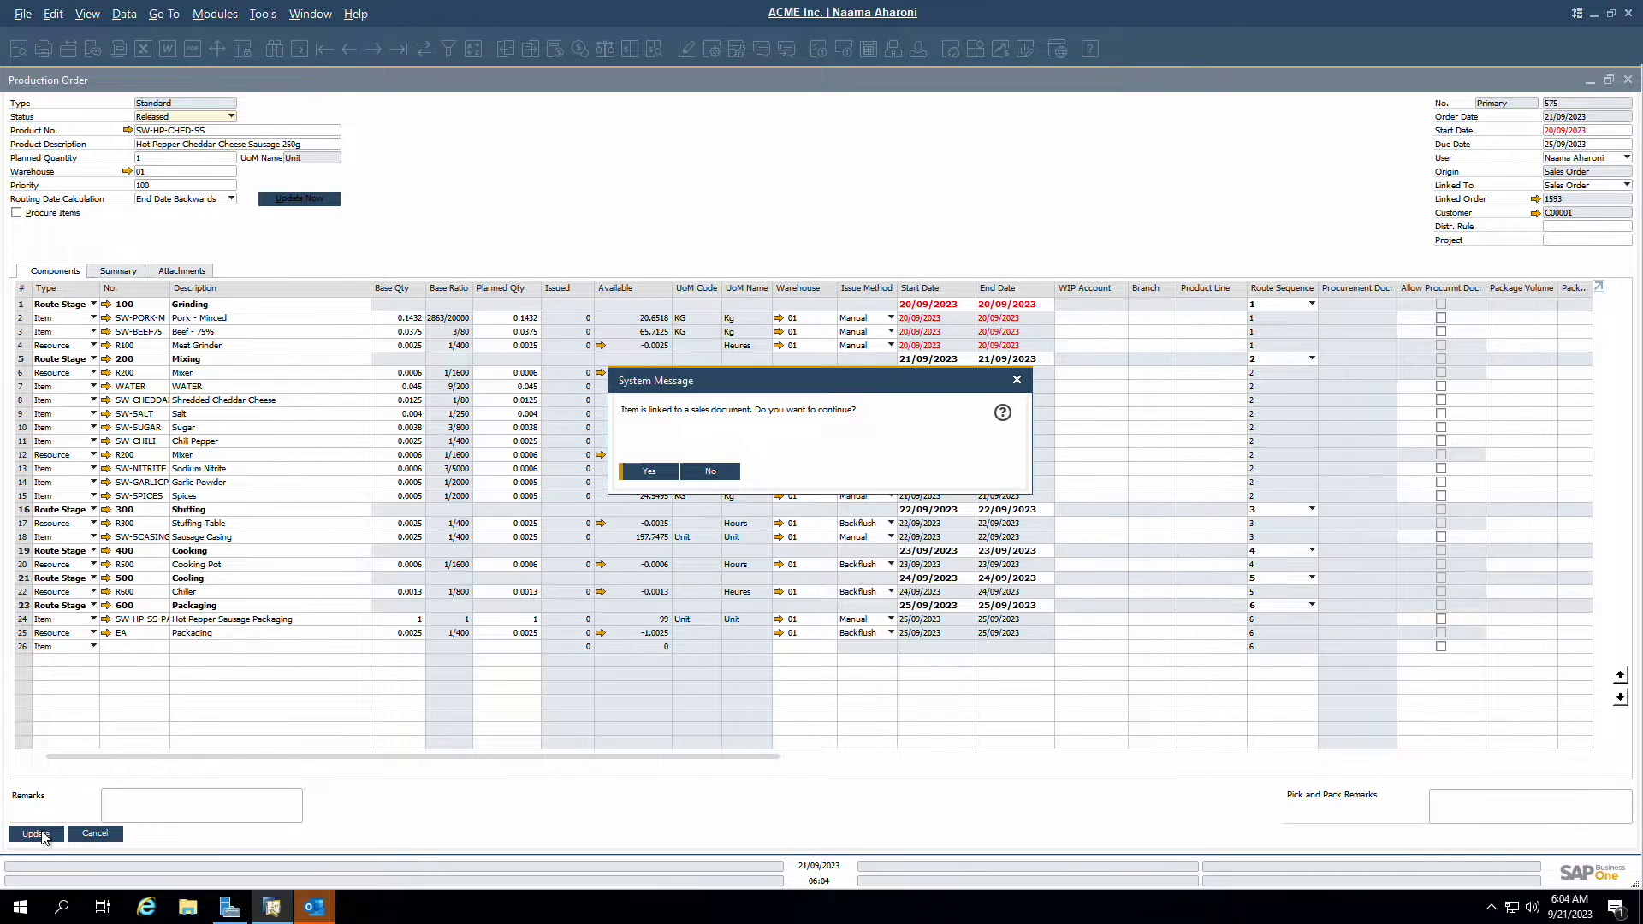
left_click(664, 476)
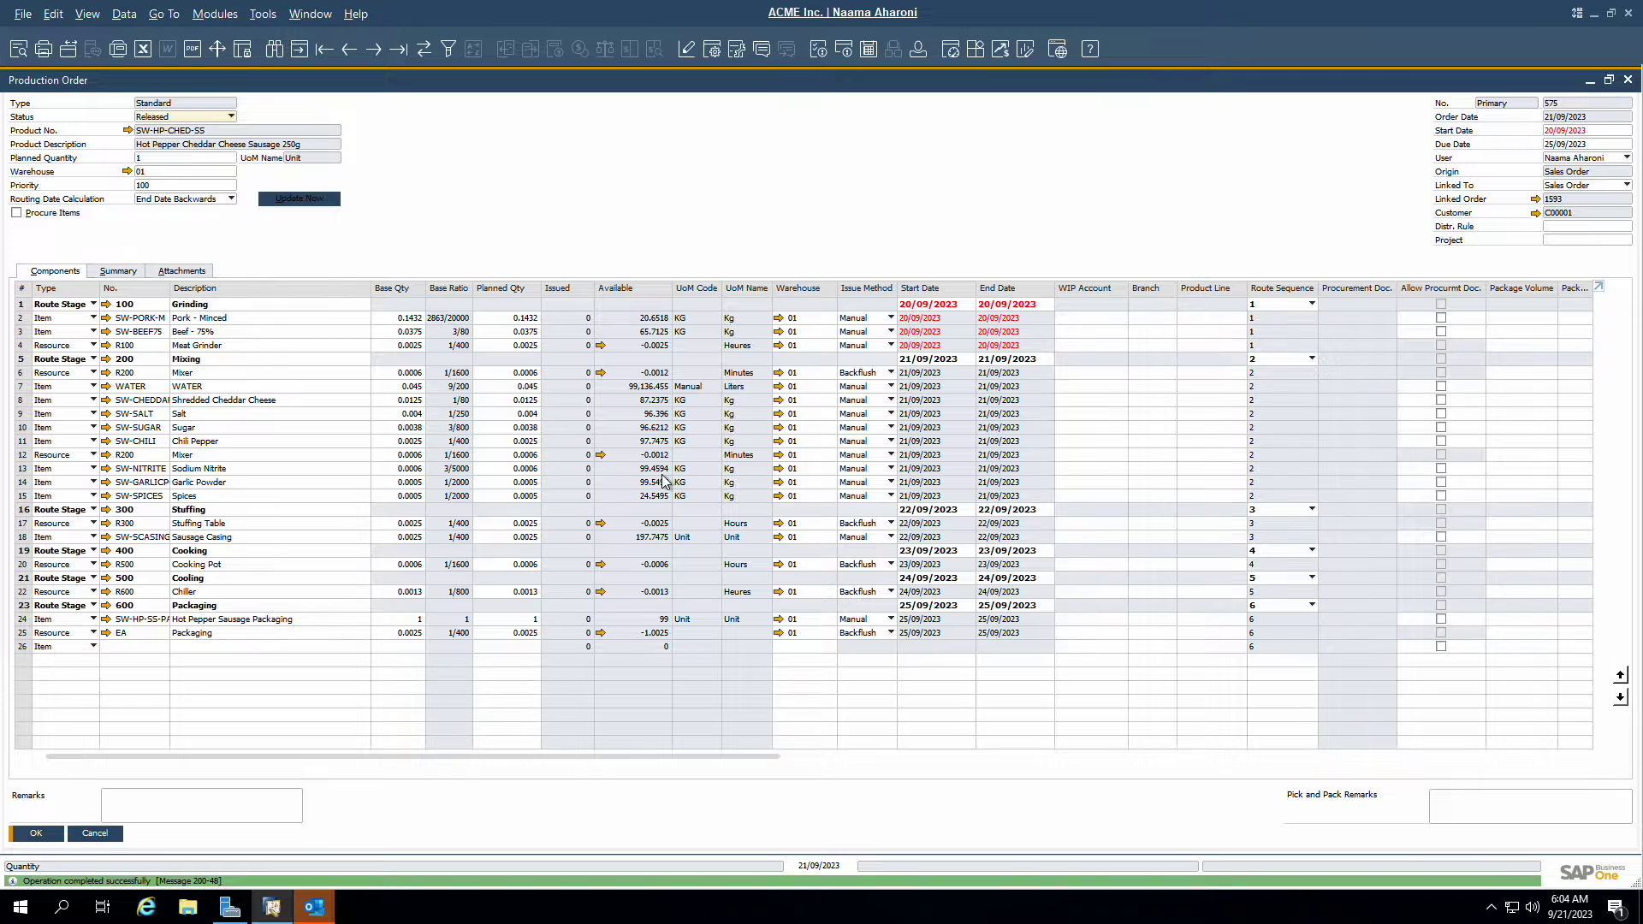
Issue components for the production order, selecting type Item and Resource and leaving the route sequence and stage blank.
right_click(654, 221)
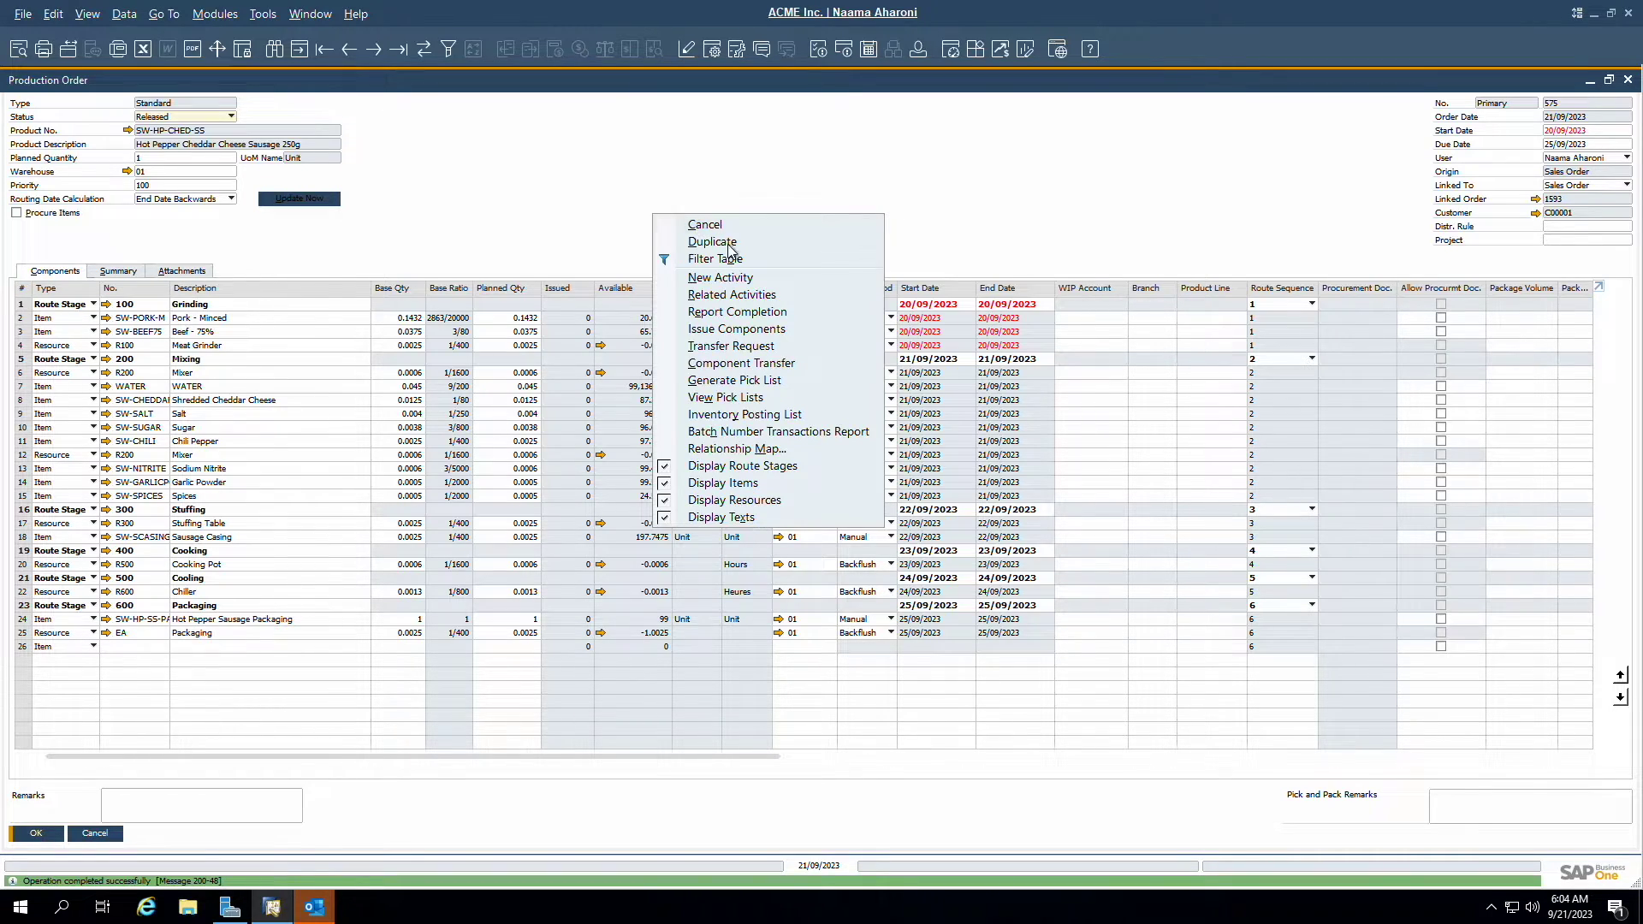
left_click(752, 329)
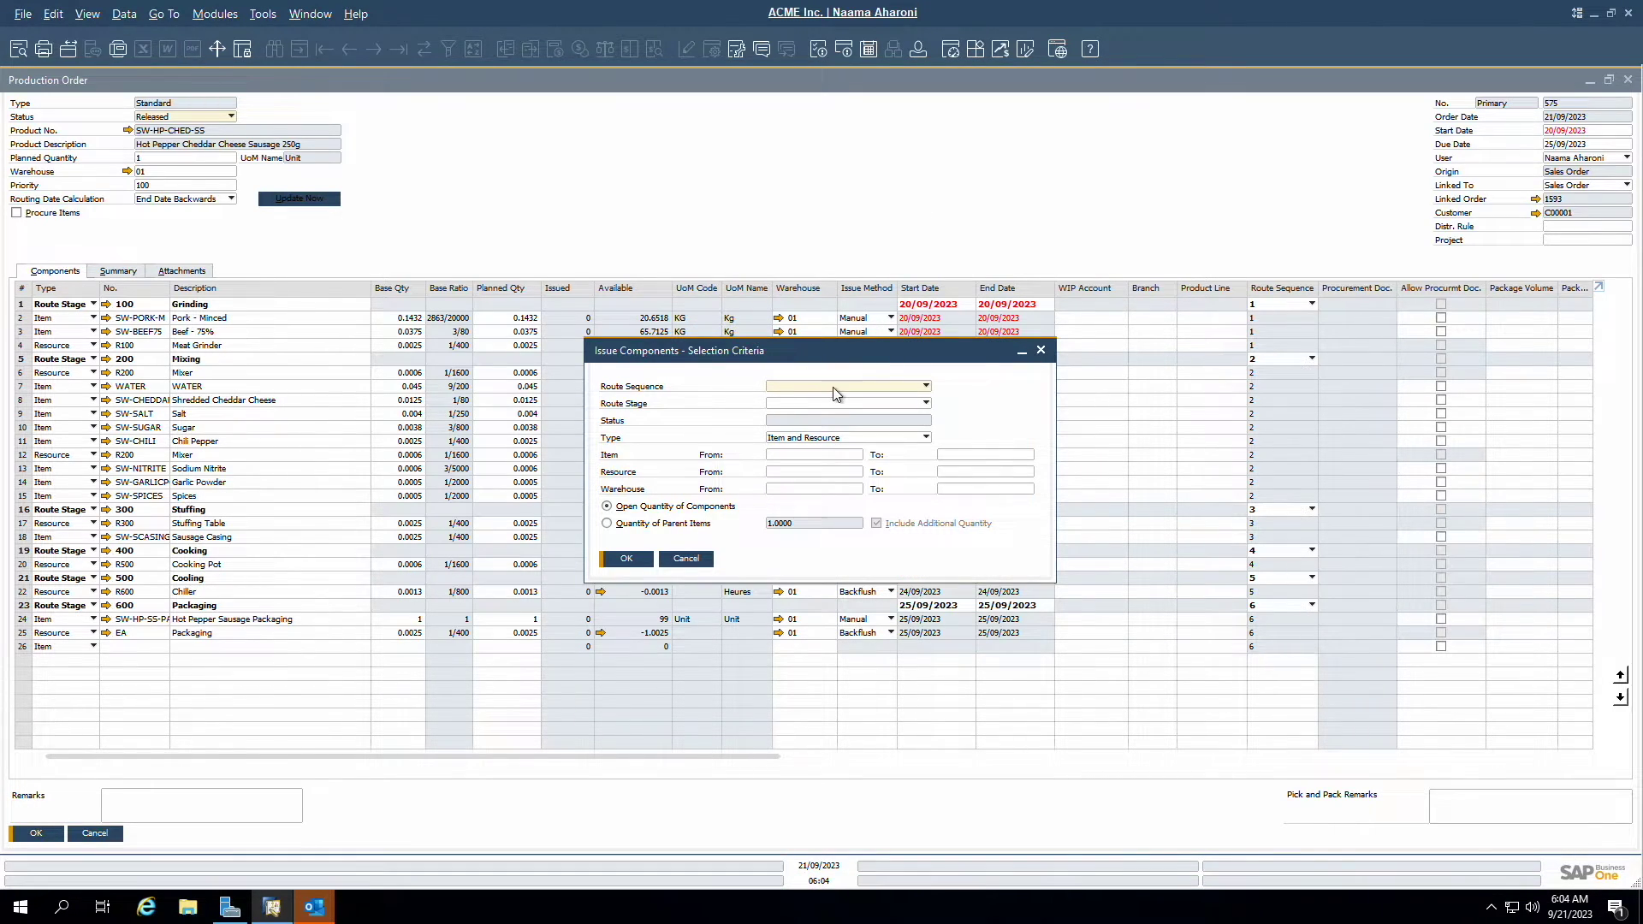
left_click(834, 387)
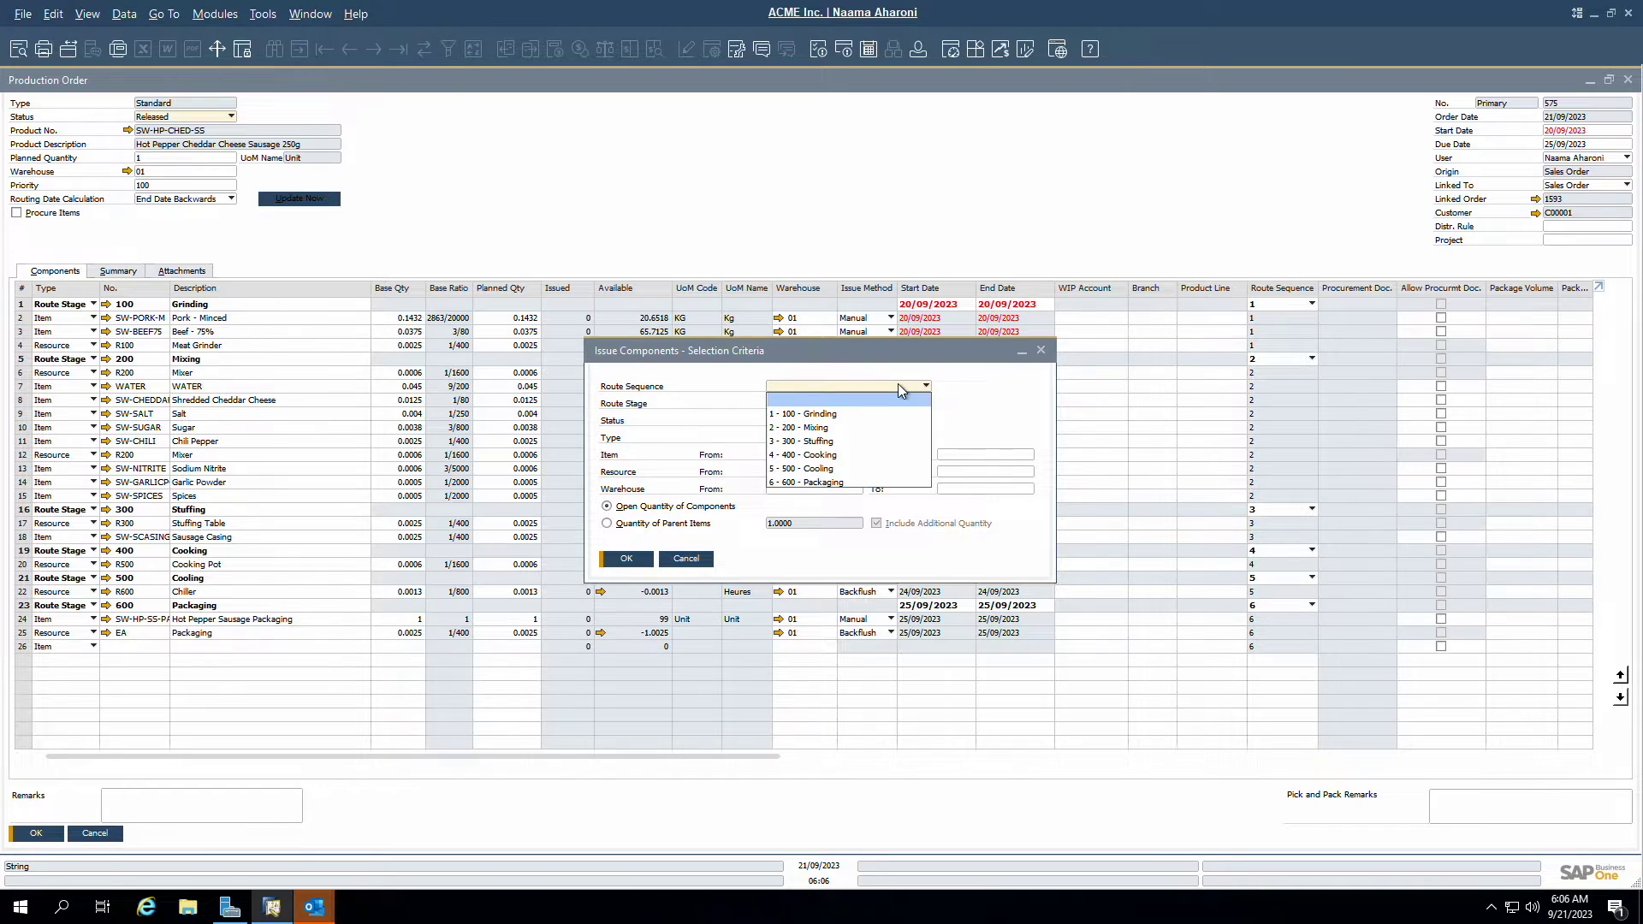
left_click(898, 385)
left_click(895, 404)
left_click(895, 410)
left_click(903, 440)
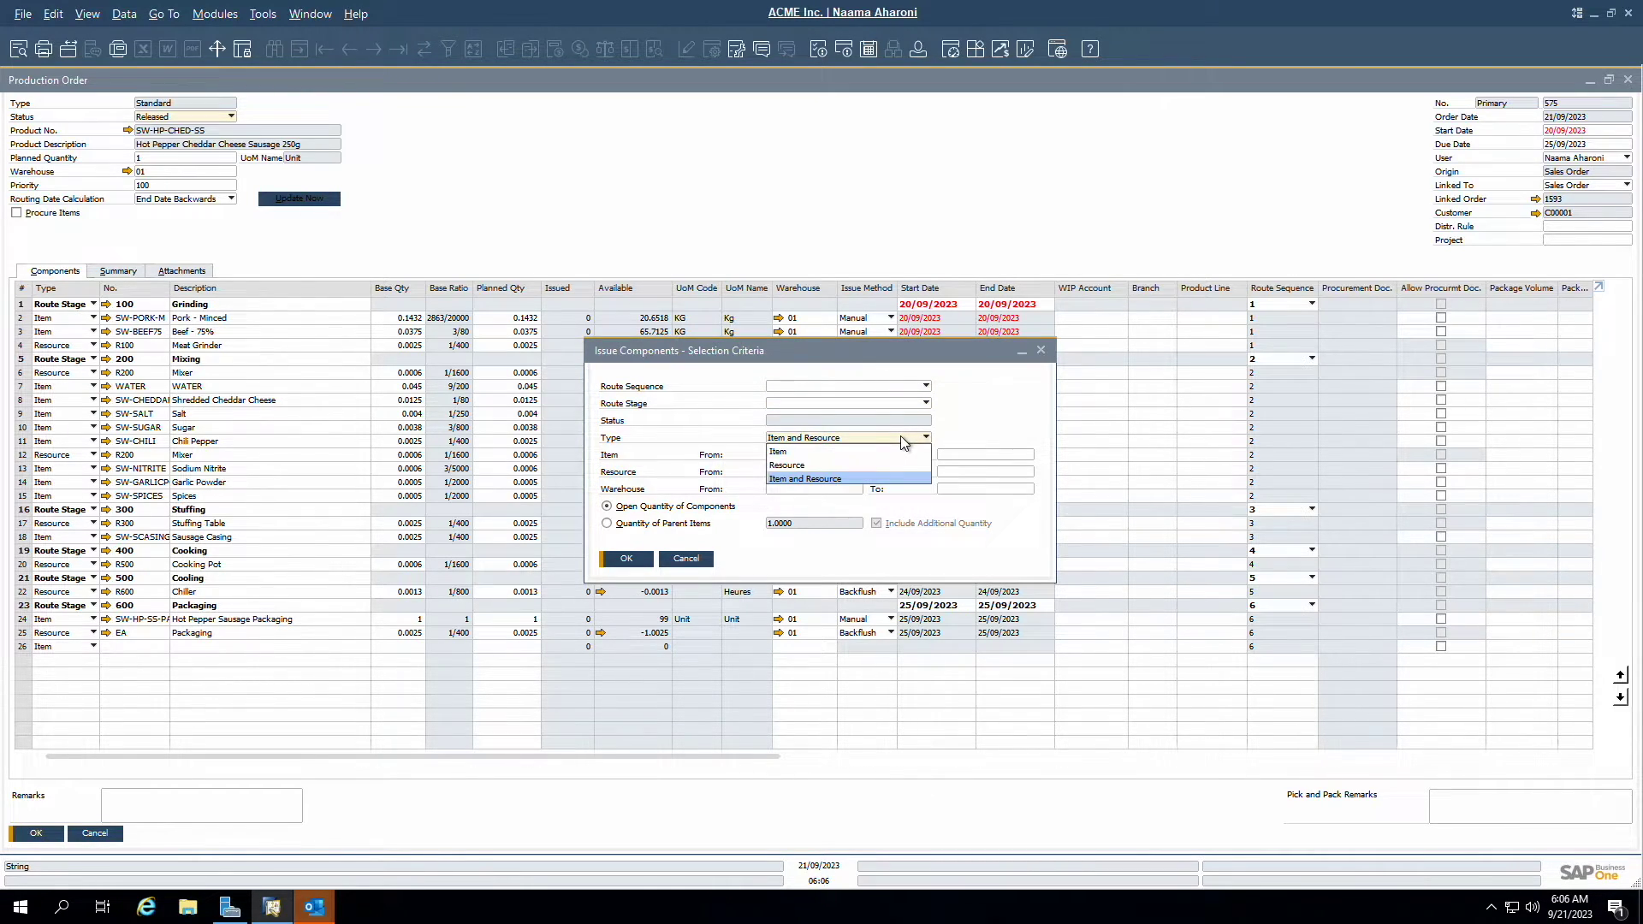
left_click(856, 478)
left_click(626, 558)
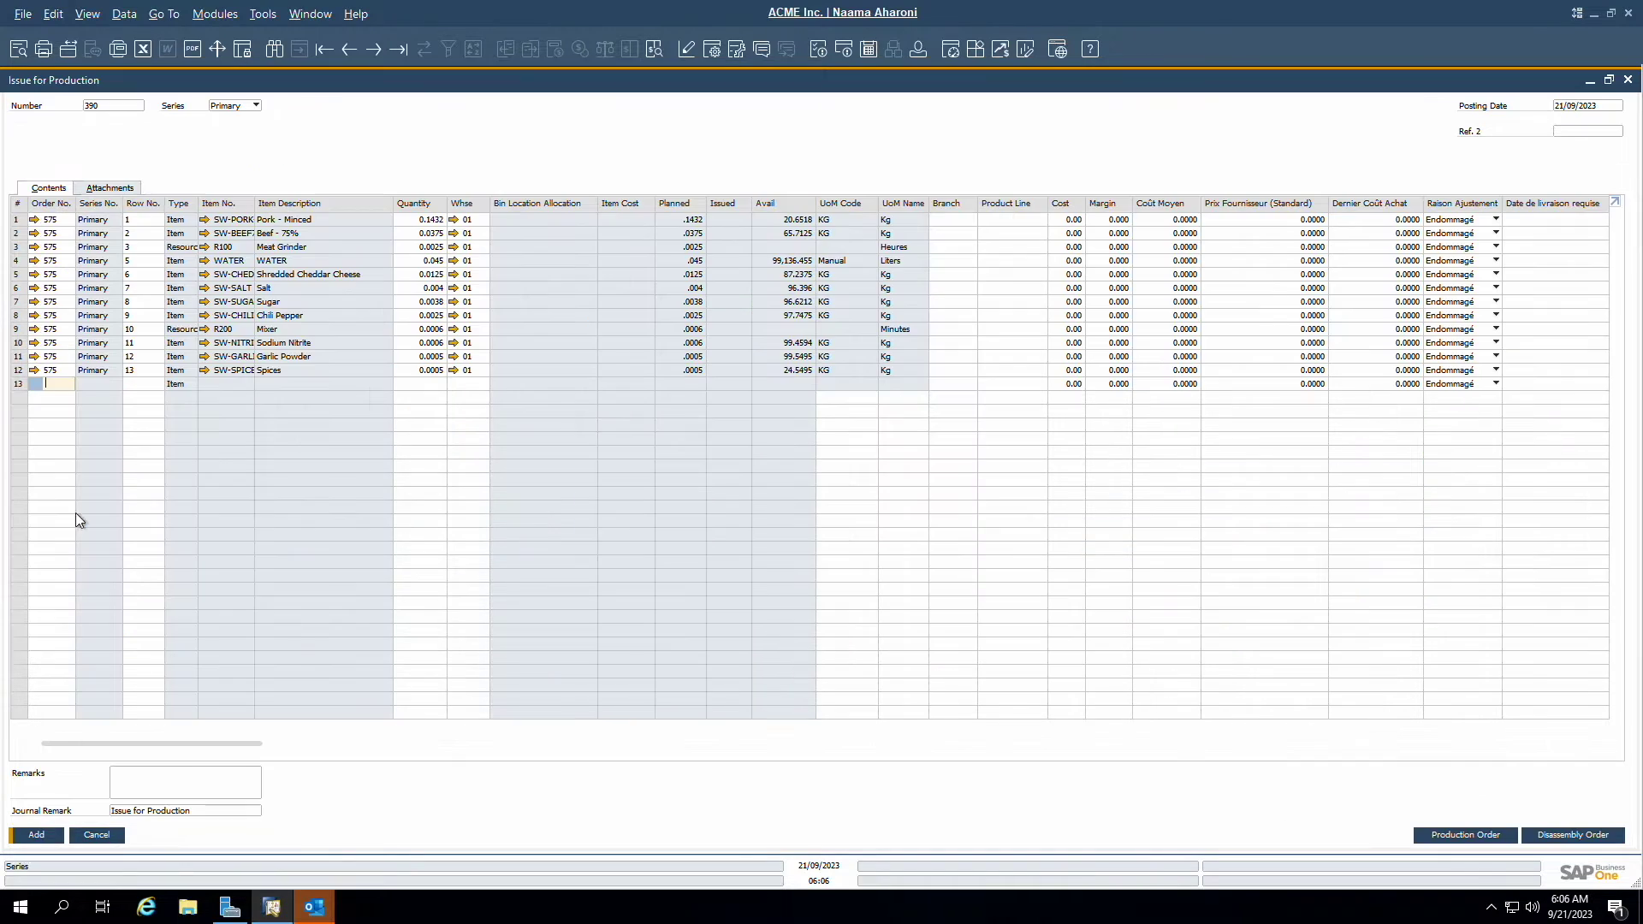
Automatically select batches for the pork, beef, water, shredded cheddar and salt rows of the issue for production.
left_click(36, 835)
left_click(1012, 630)
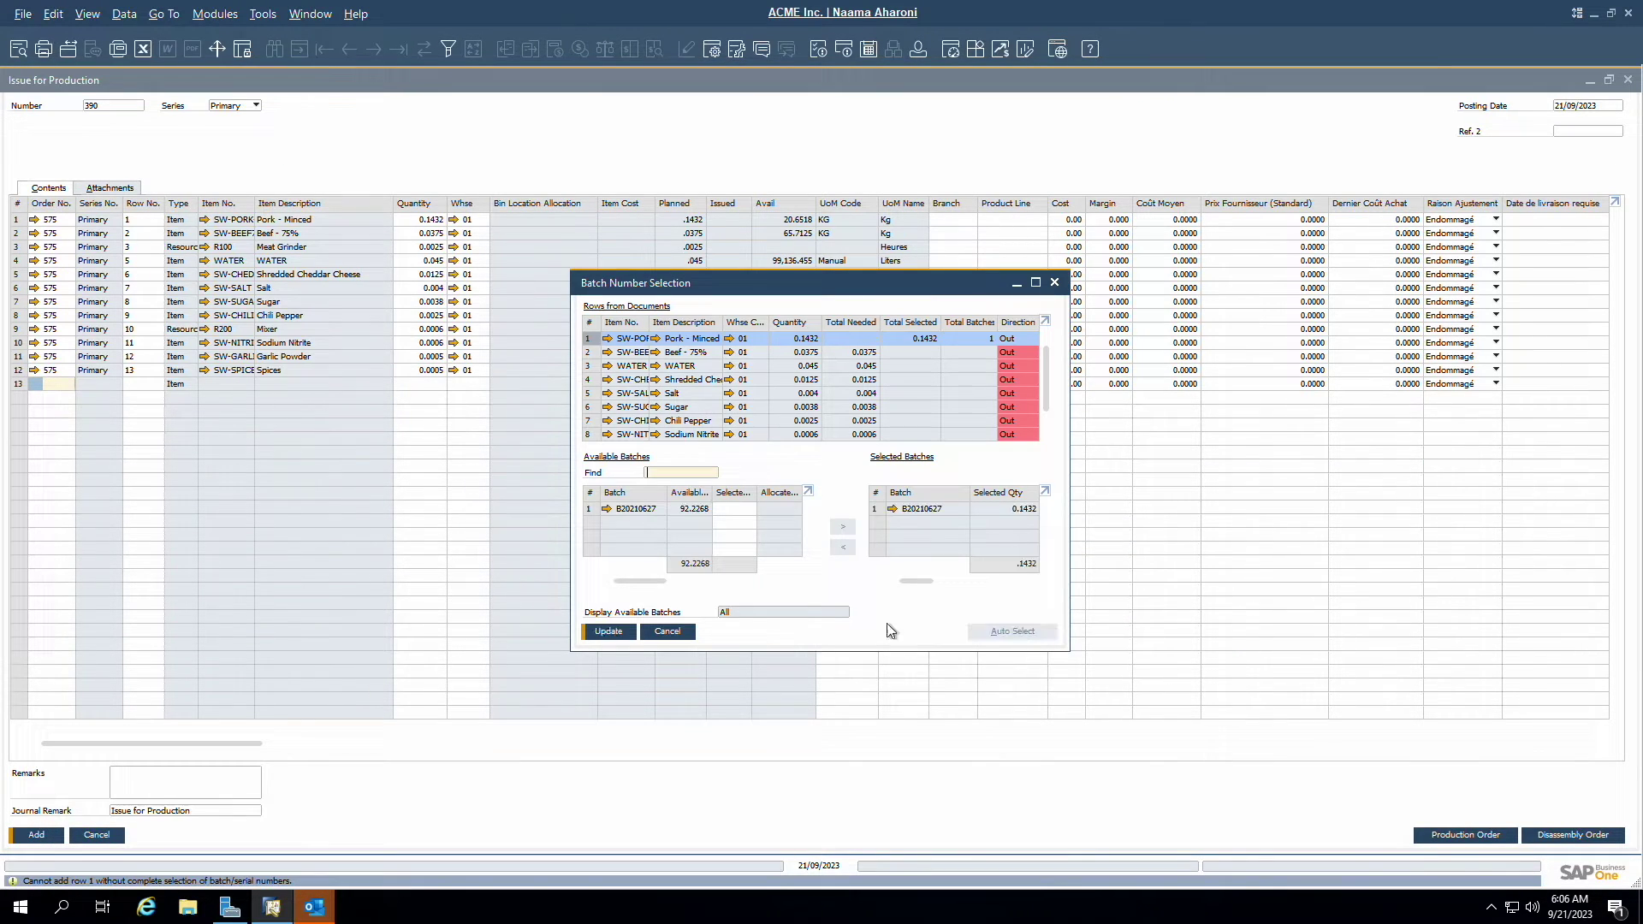
left_click(943, 356)
left_click(1012, 631)
left_click(864, 365)
left_click(1012, 631)
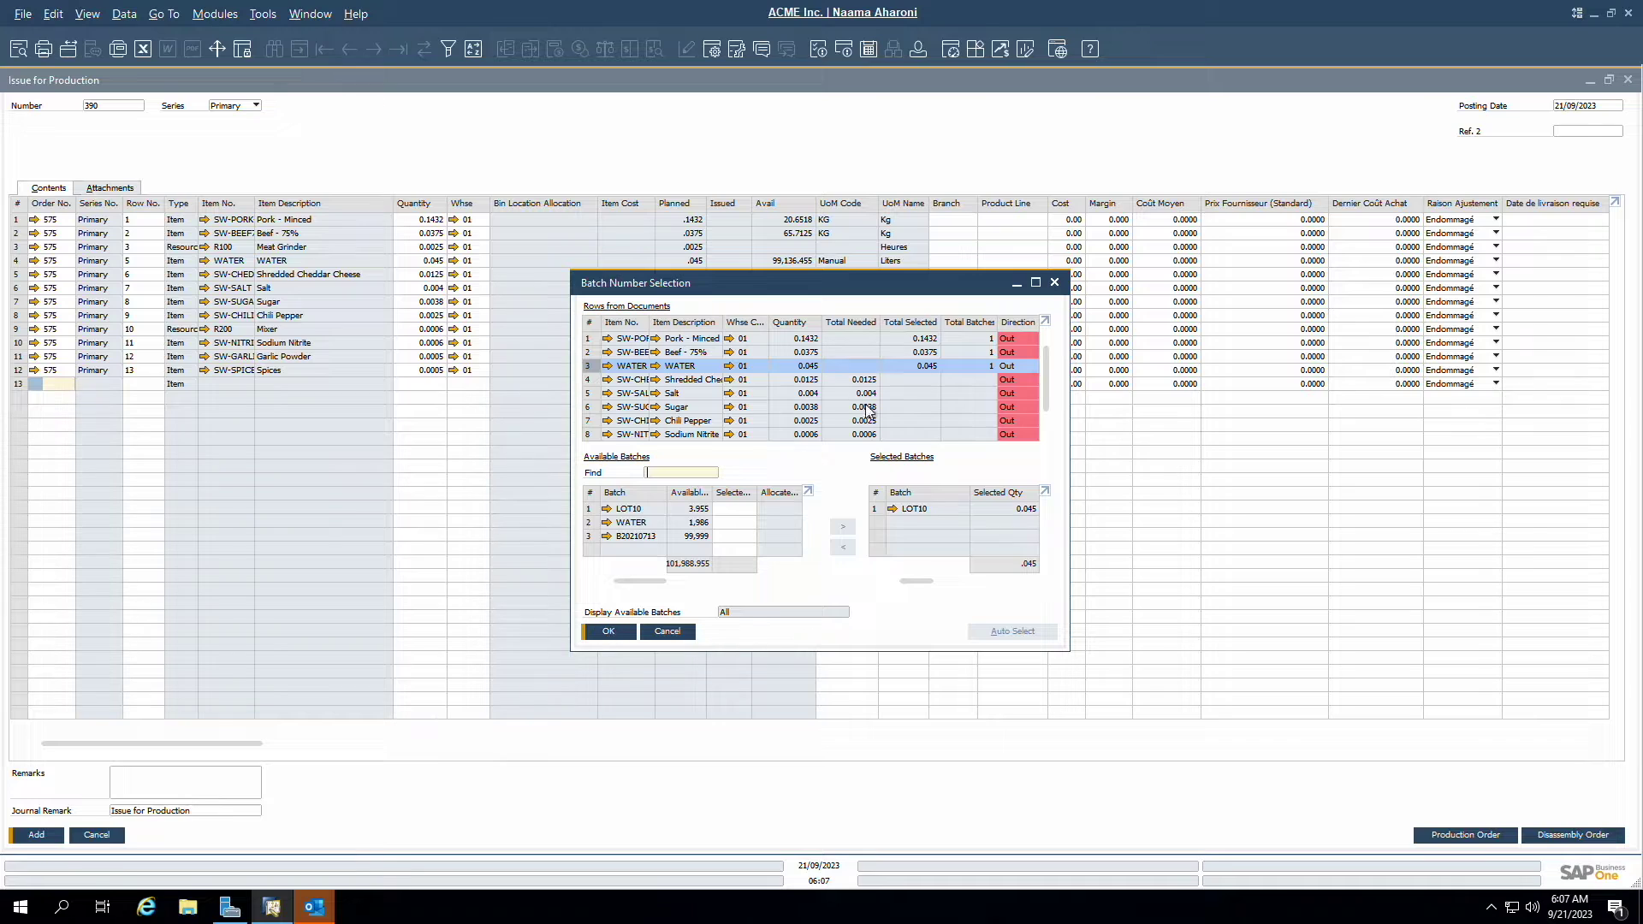
left_click(932, 379)
left_click(1012, 630)
left_click(855, 392)
left_click(1012, 630)
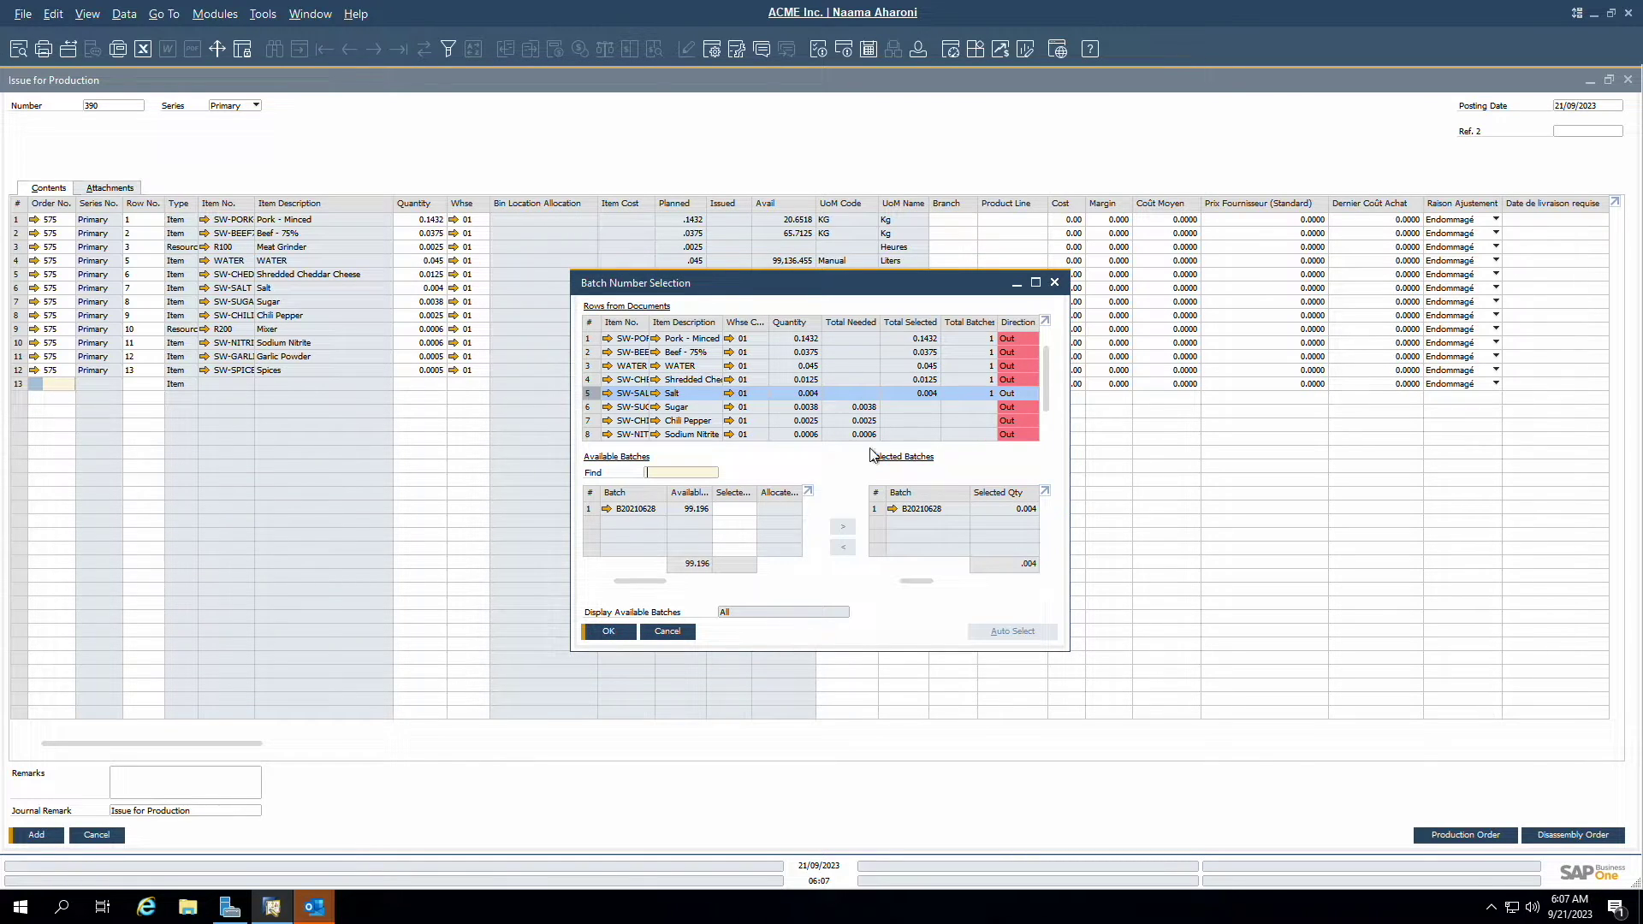
Automatically select and save batches for the sugar, chili pepper, sodium nitrite, garlic powder and spices rows.
left_click(923, 406)
left_click(1012, 631)
left_click(919, 420)
left_click(1012, 631)
left_click(618, 631)
left_click(916, 433)
left_click(1012, 630)
left_click(607, 631)
left_click(900, 420)
left_click(1012, 631)
left_click(607, 631)
left_click(908, 434)
left_click(1012, 631)
left_click(607, 631)
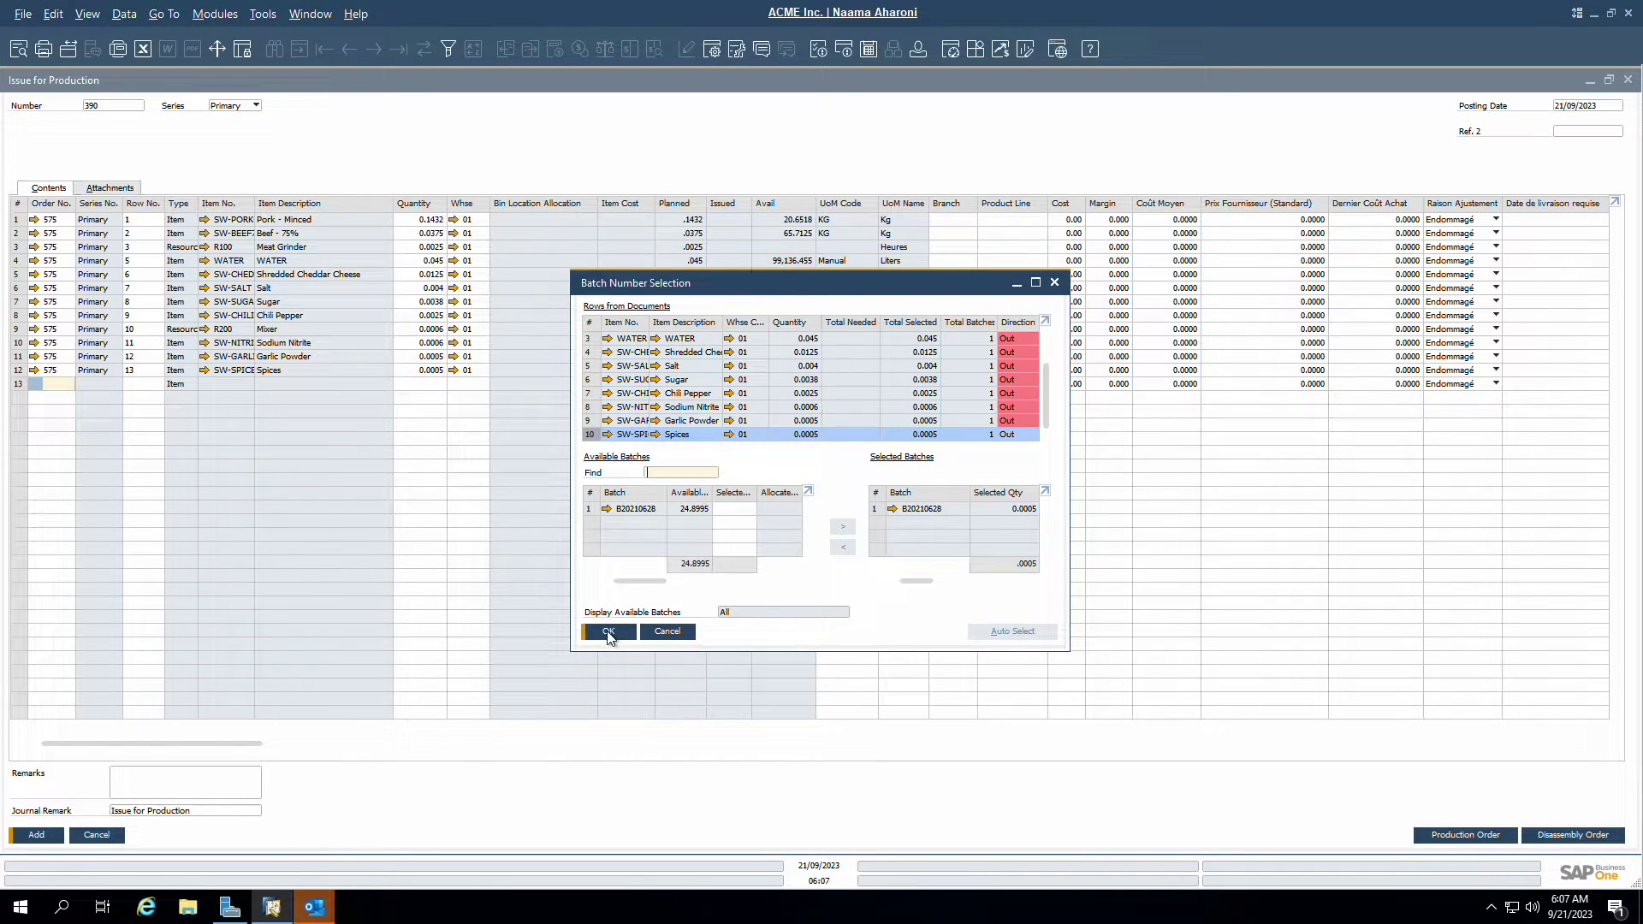
Finish the batch number selection and add the issue for production document.
left_click(608, 631)
left_click(36, 835)
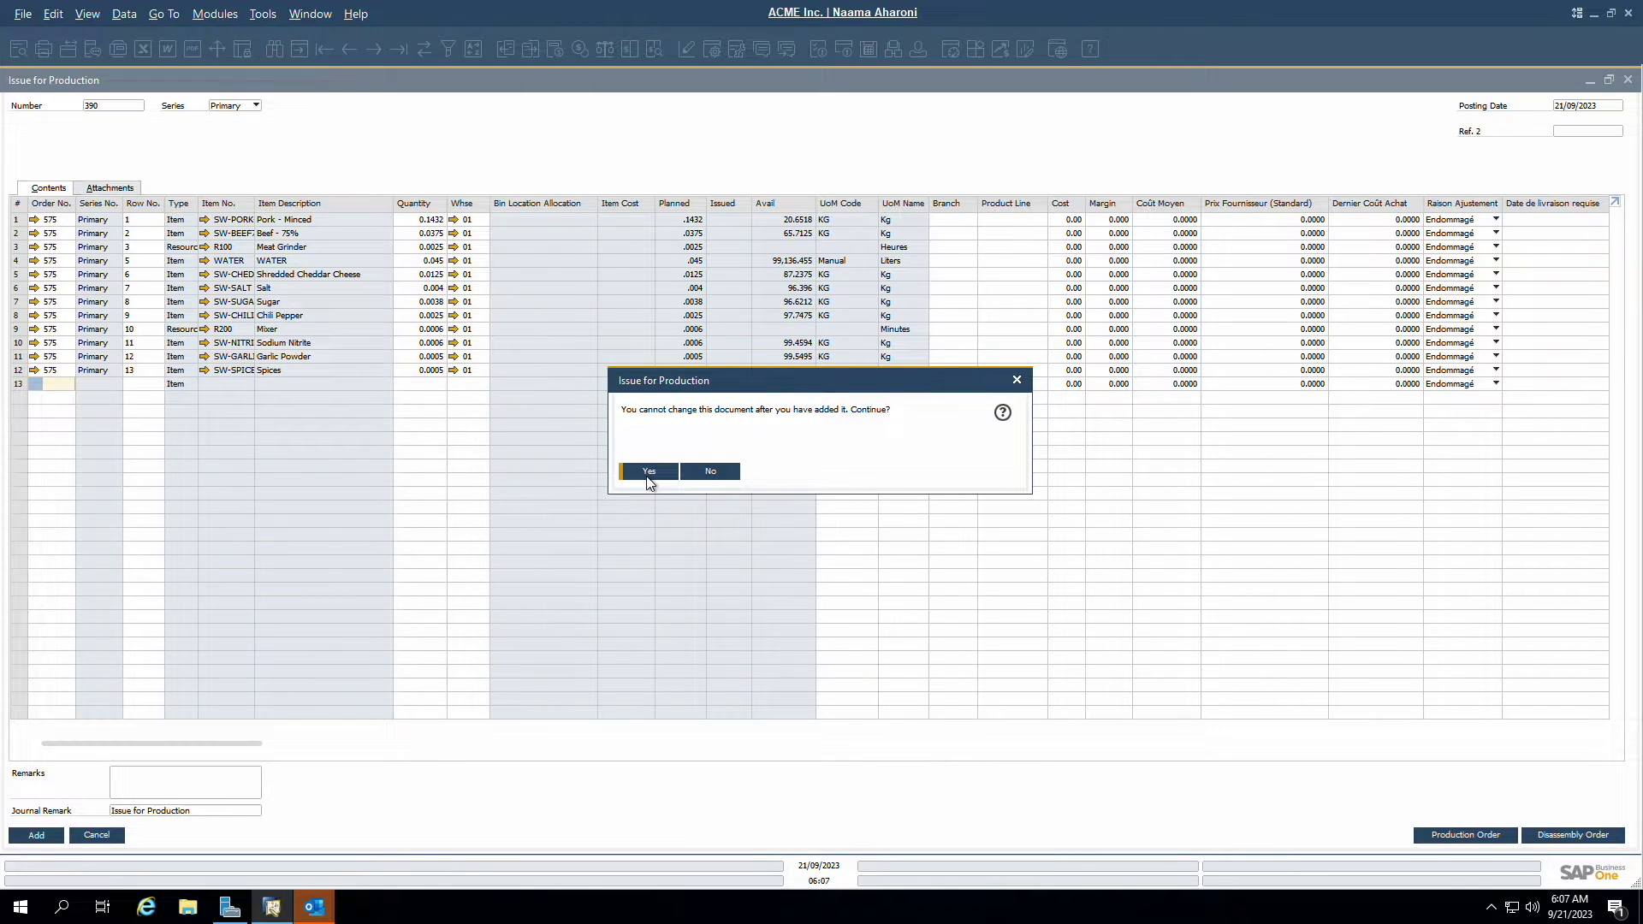
left_click(649, 471)
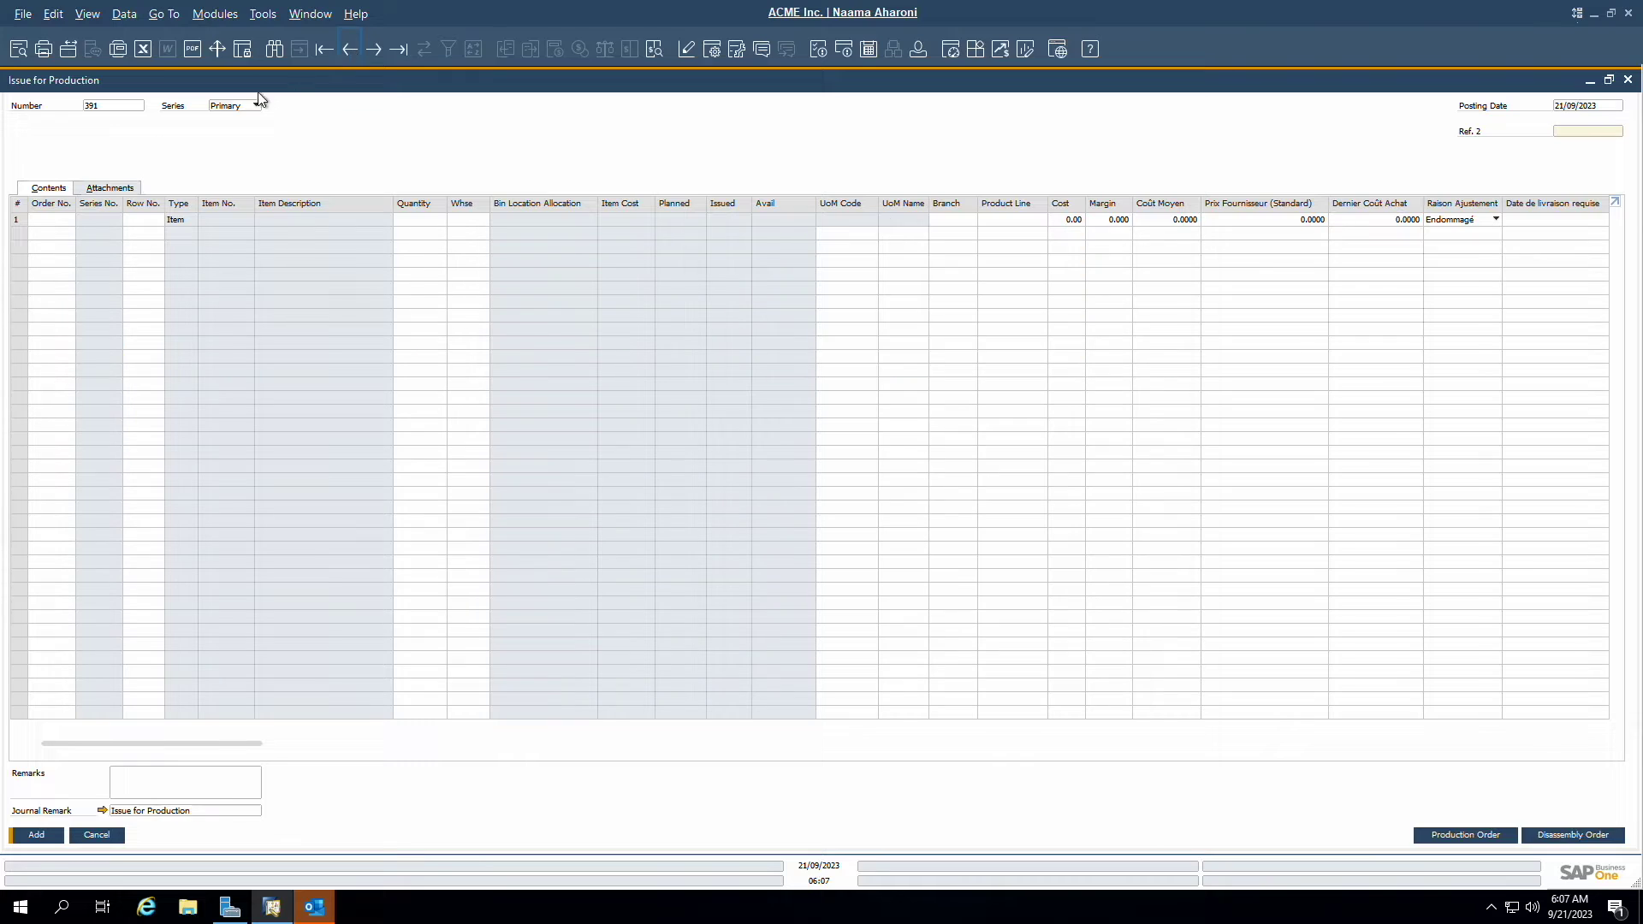
Examine the journal entry of the newly added issue for production, and review the production order's cost summary.
key("Page_Up")
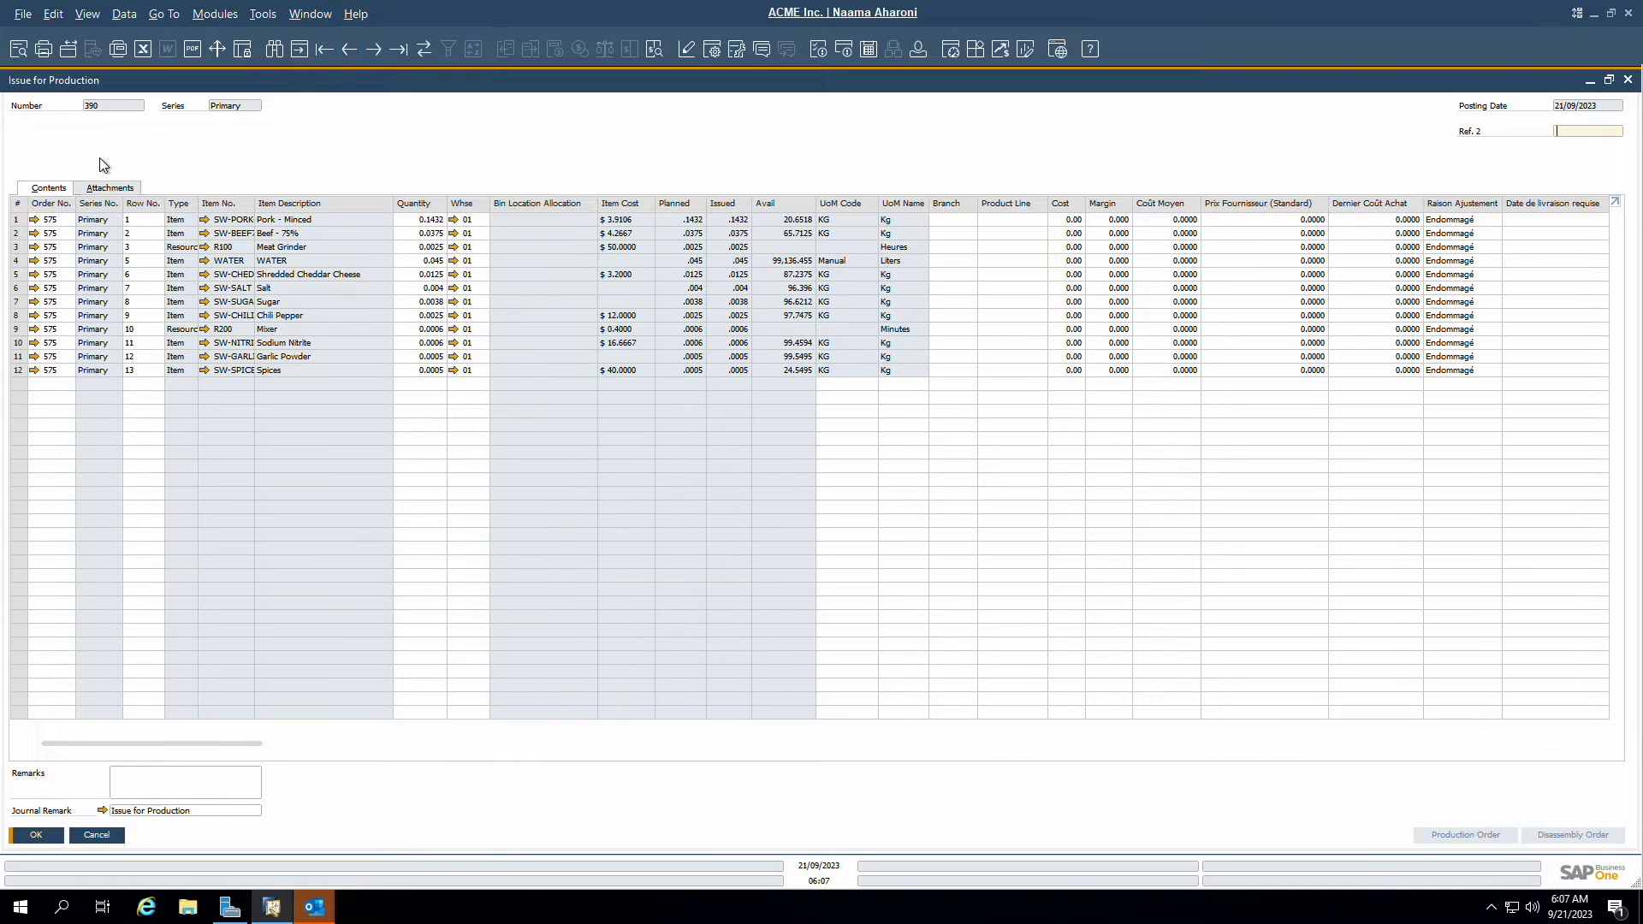
left_click(102, 809)
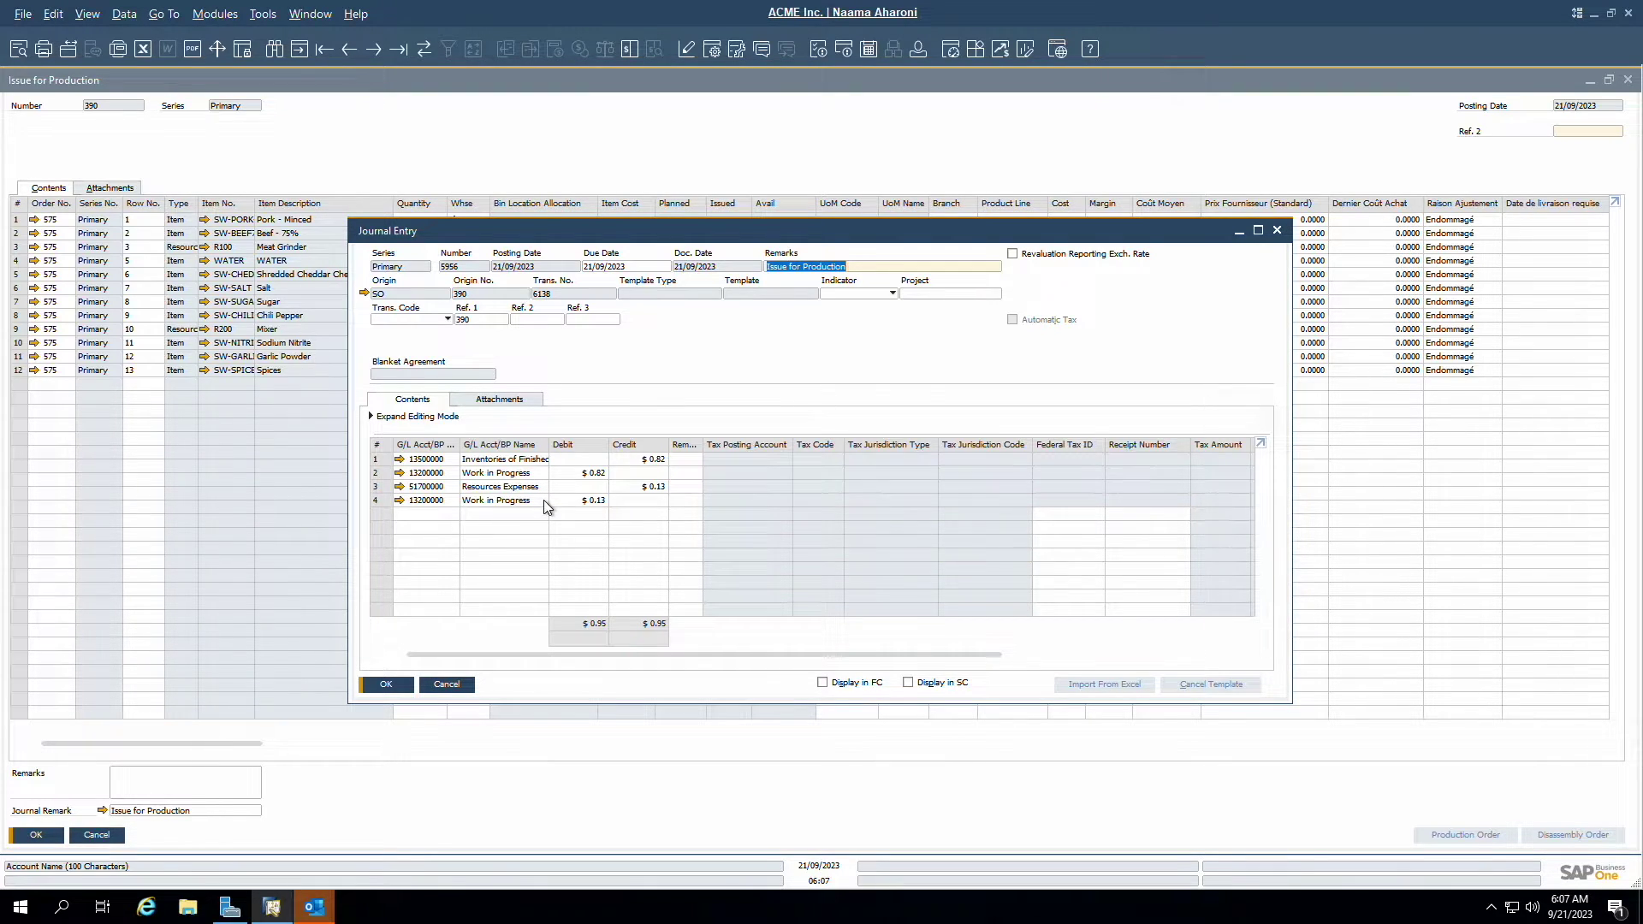
left_click(386, 683)
key("Escape")
left_click(113, 274)
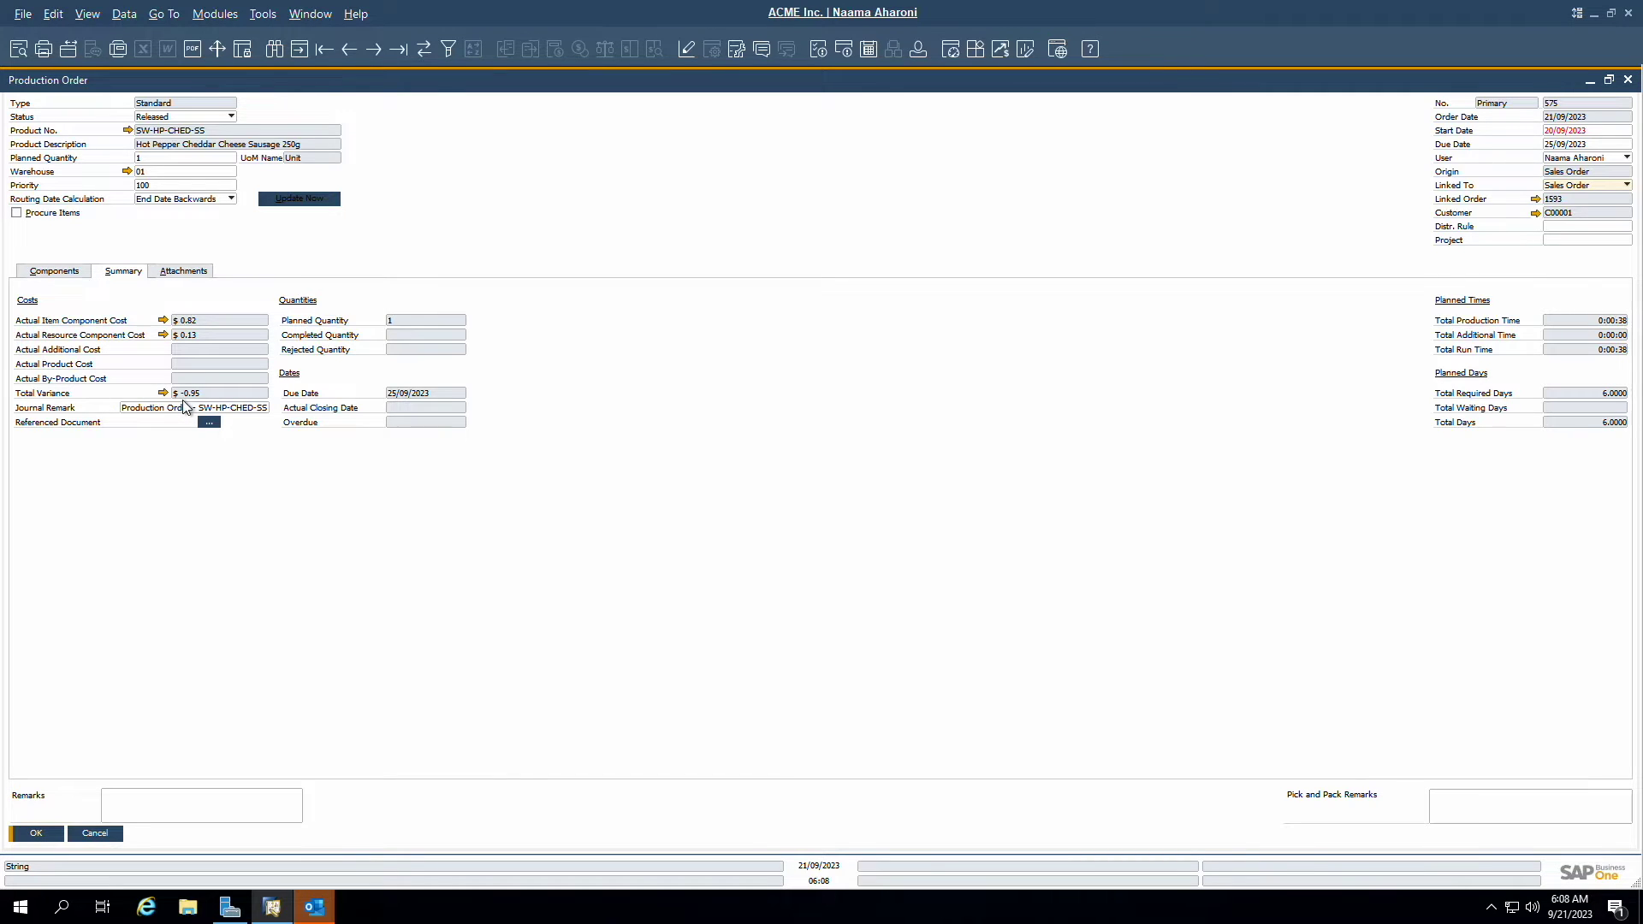
Return to the production order's components, report its completion, and maximize the receipt from production document.
left_click(64, 270)
right_click(475, 240)
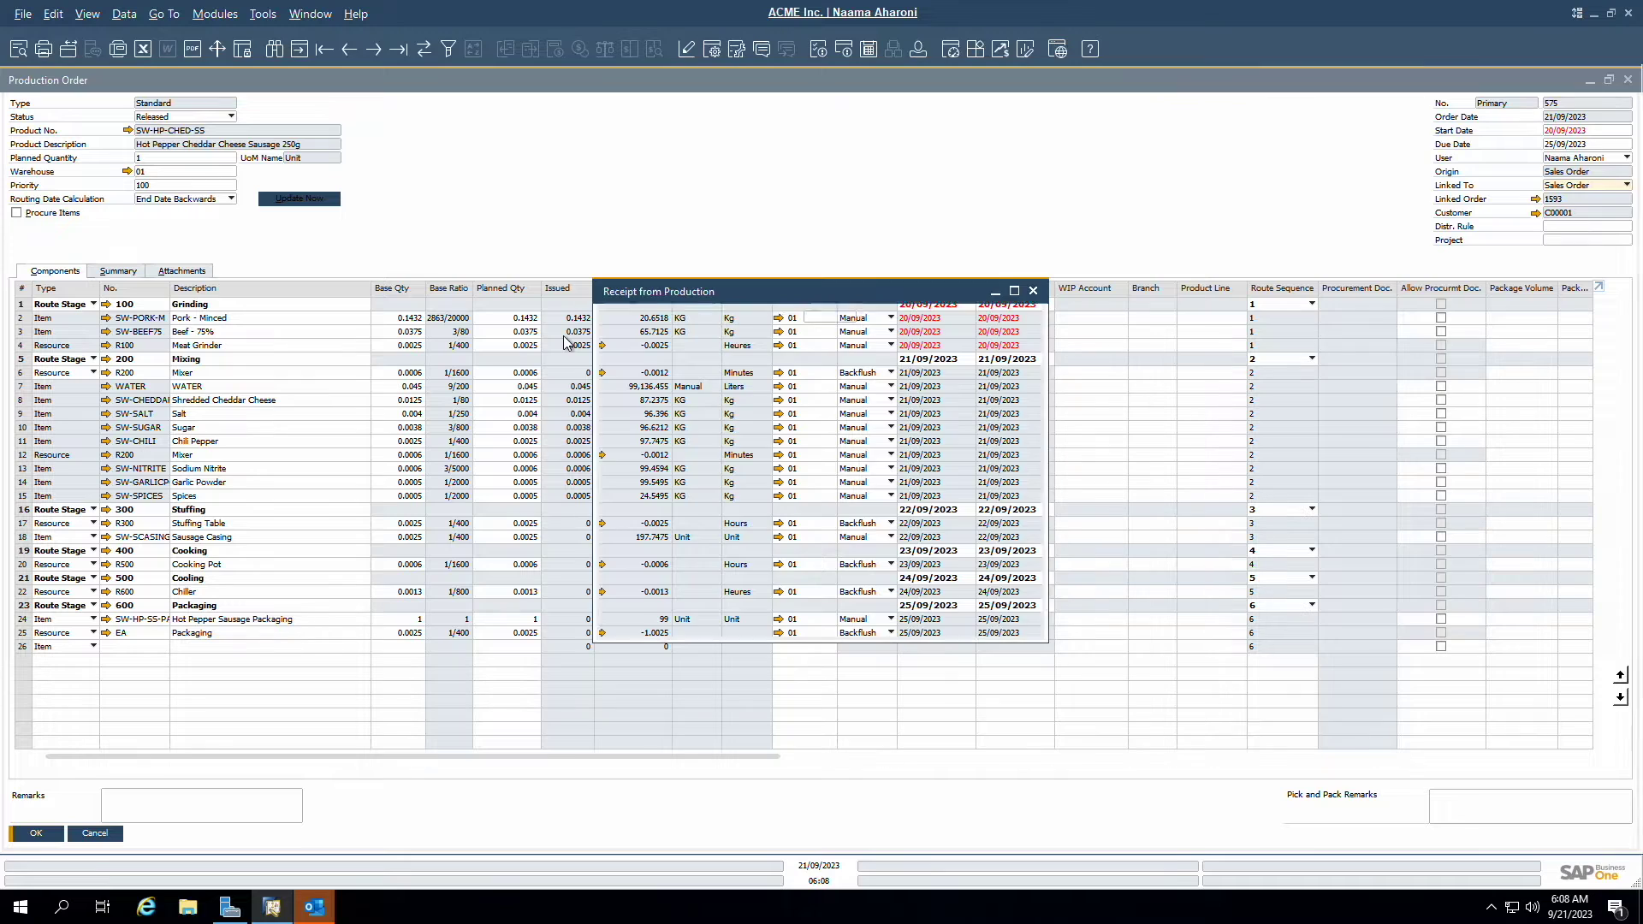
left_click(1016, 294)
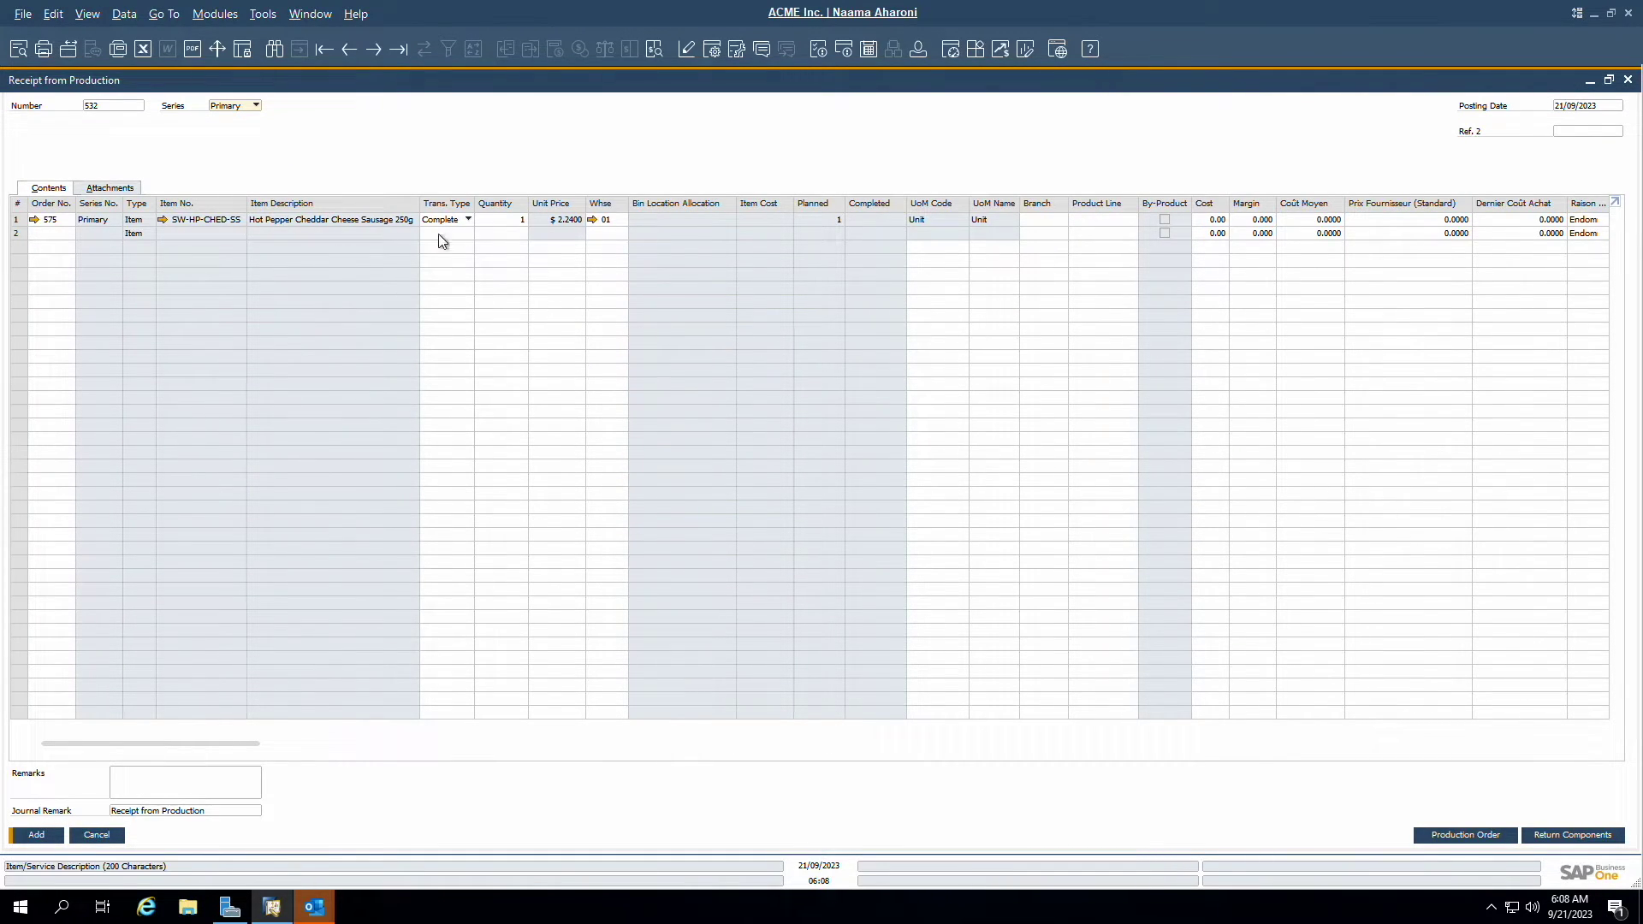
Create batch abcd111 with quantity 1 for SW-HP-CHED-SS through automatic creation, and add the receipt from production.
left_click(36, 835)
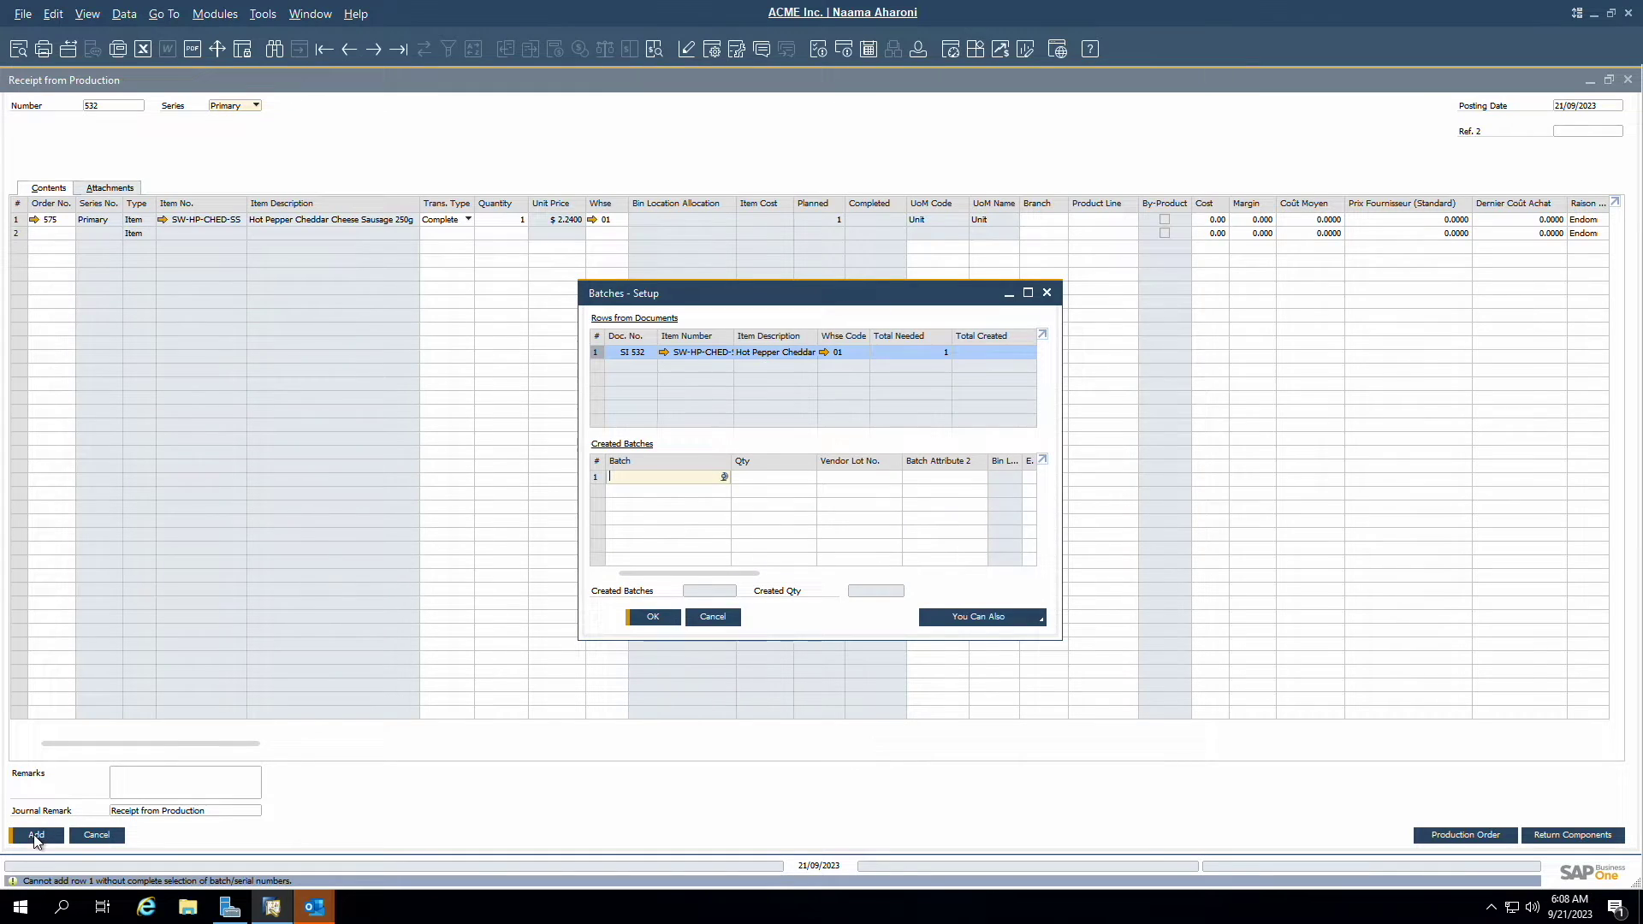
left_click(1014, 620)
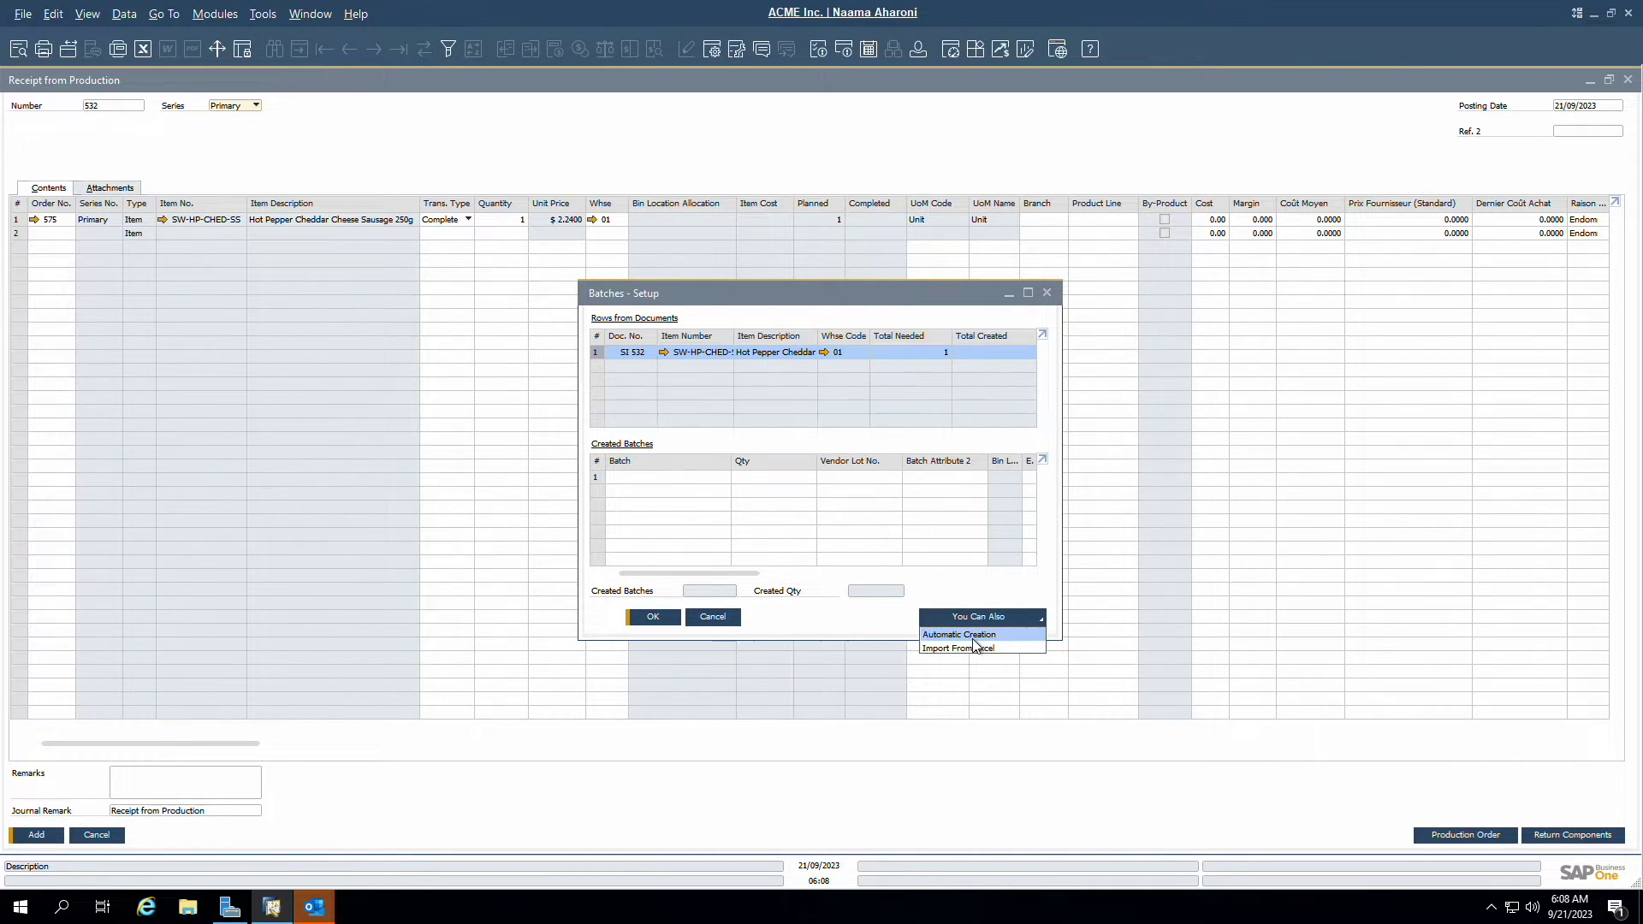
left_click(973, 637)
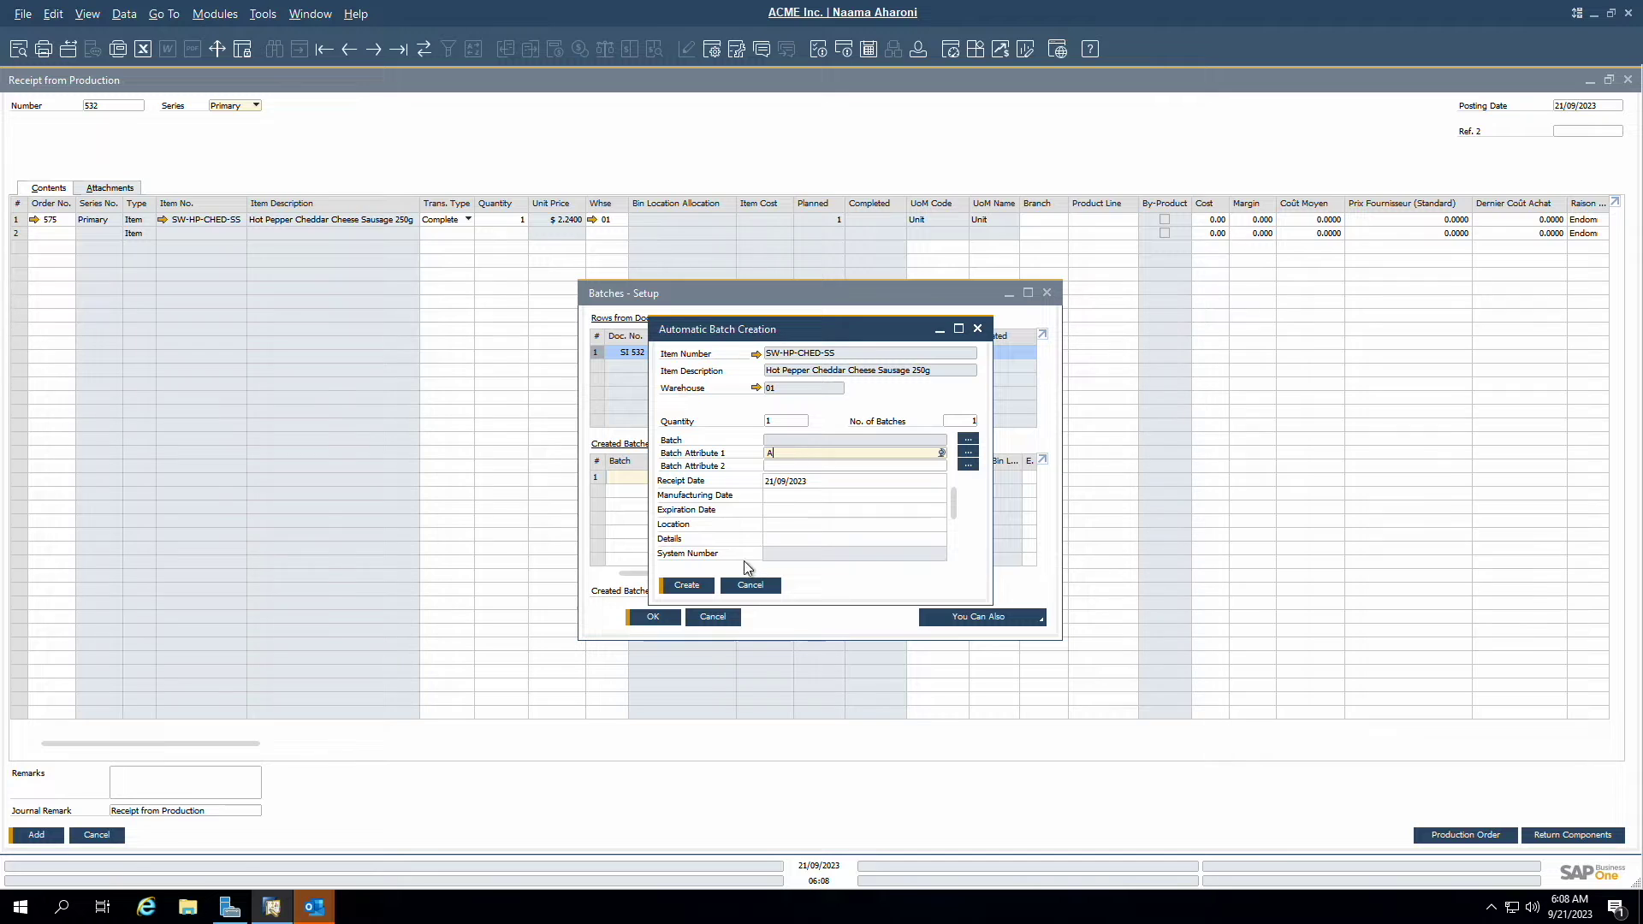
left_click(687, 585)
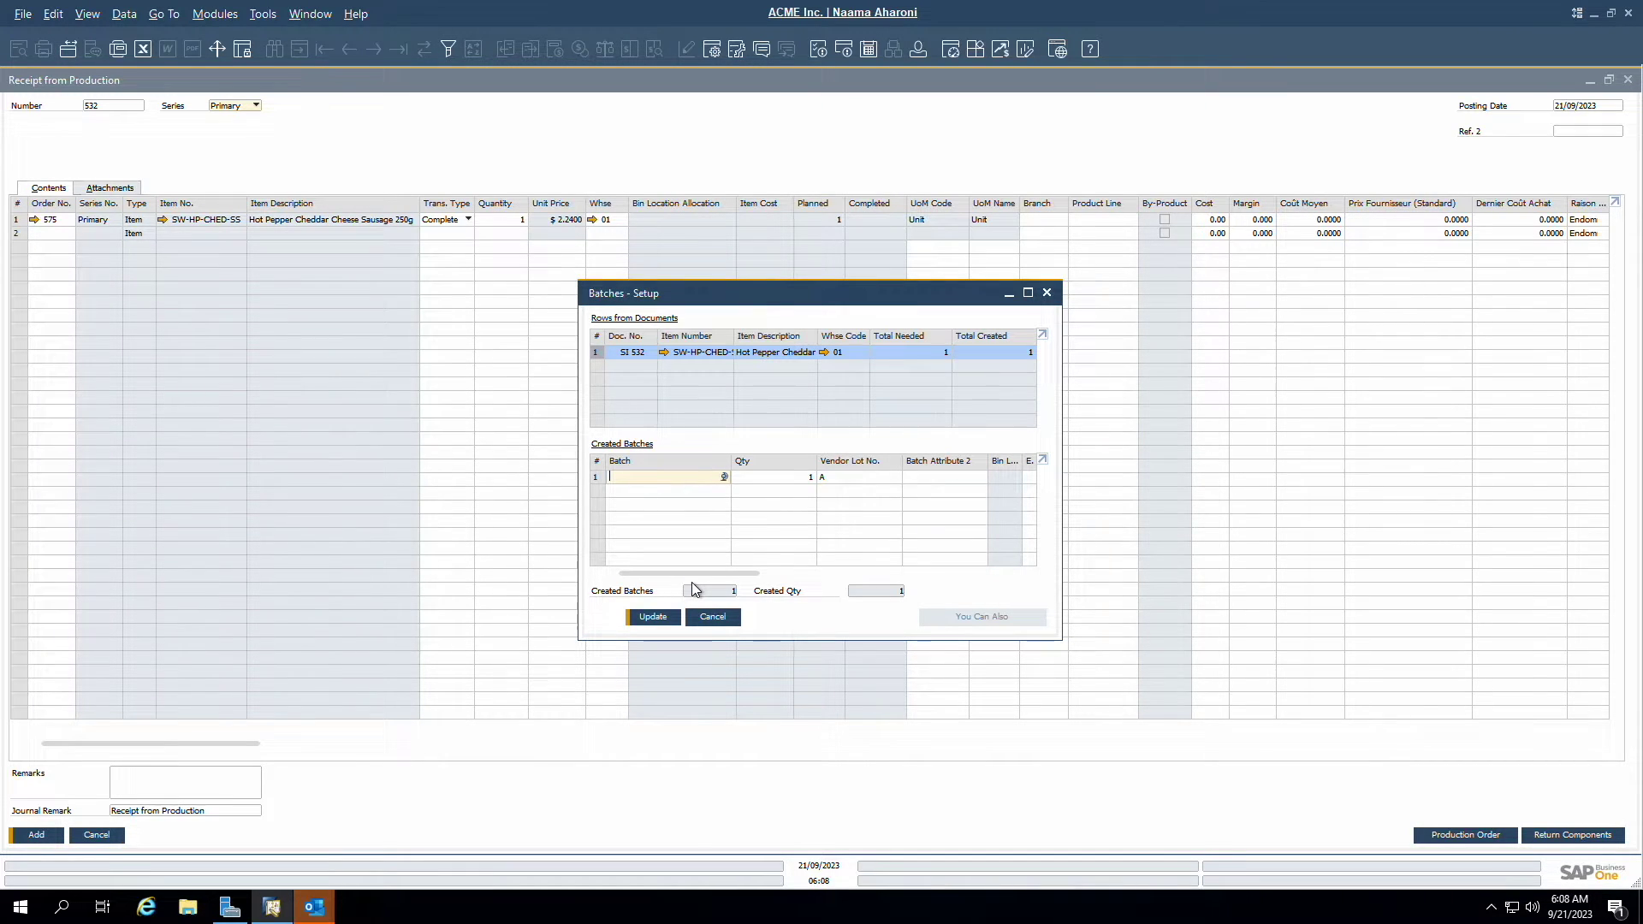
type("abcd111")
left_click(652, 617)
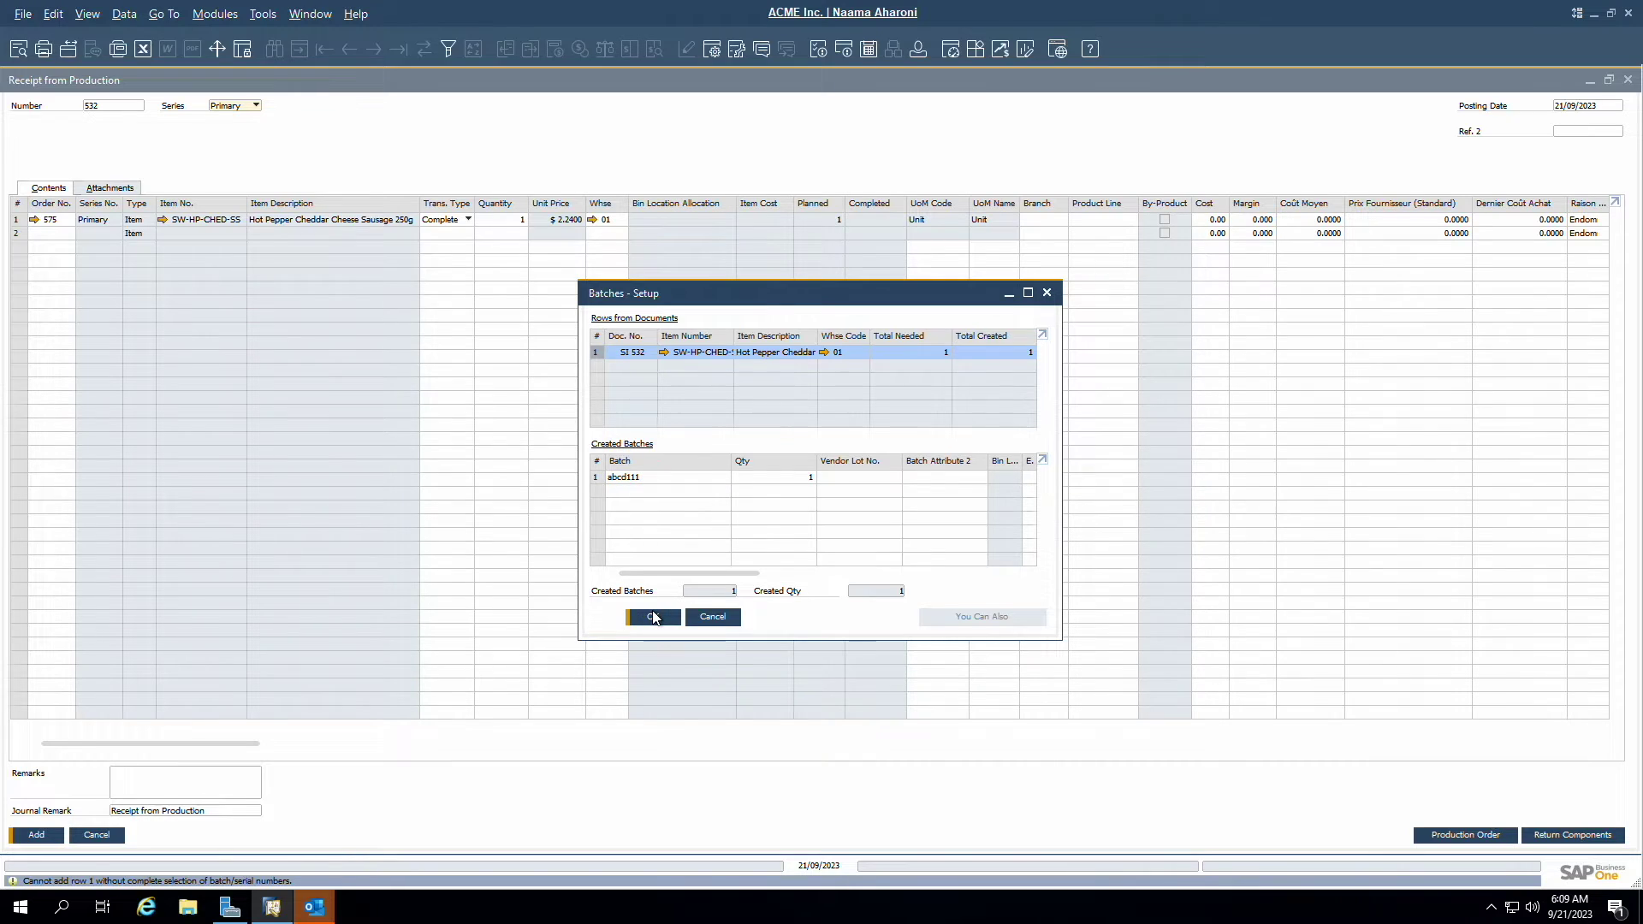
left_click(652, 616)
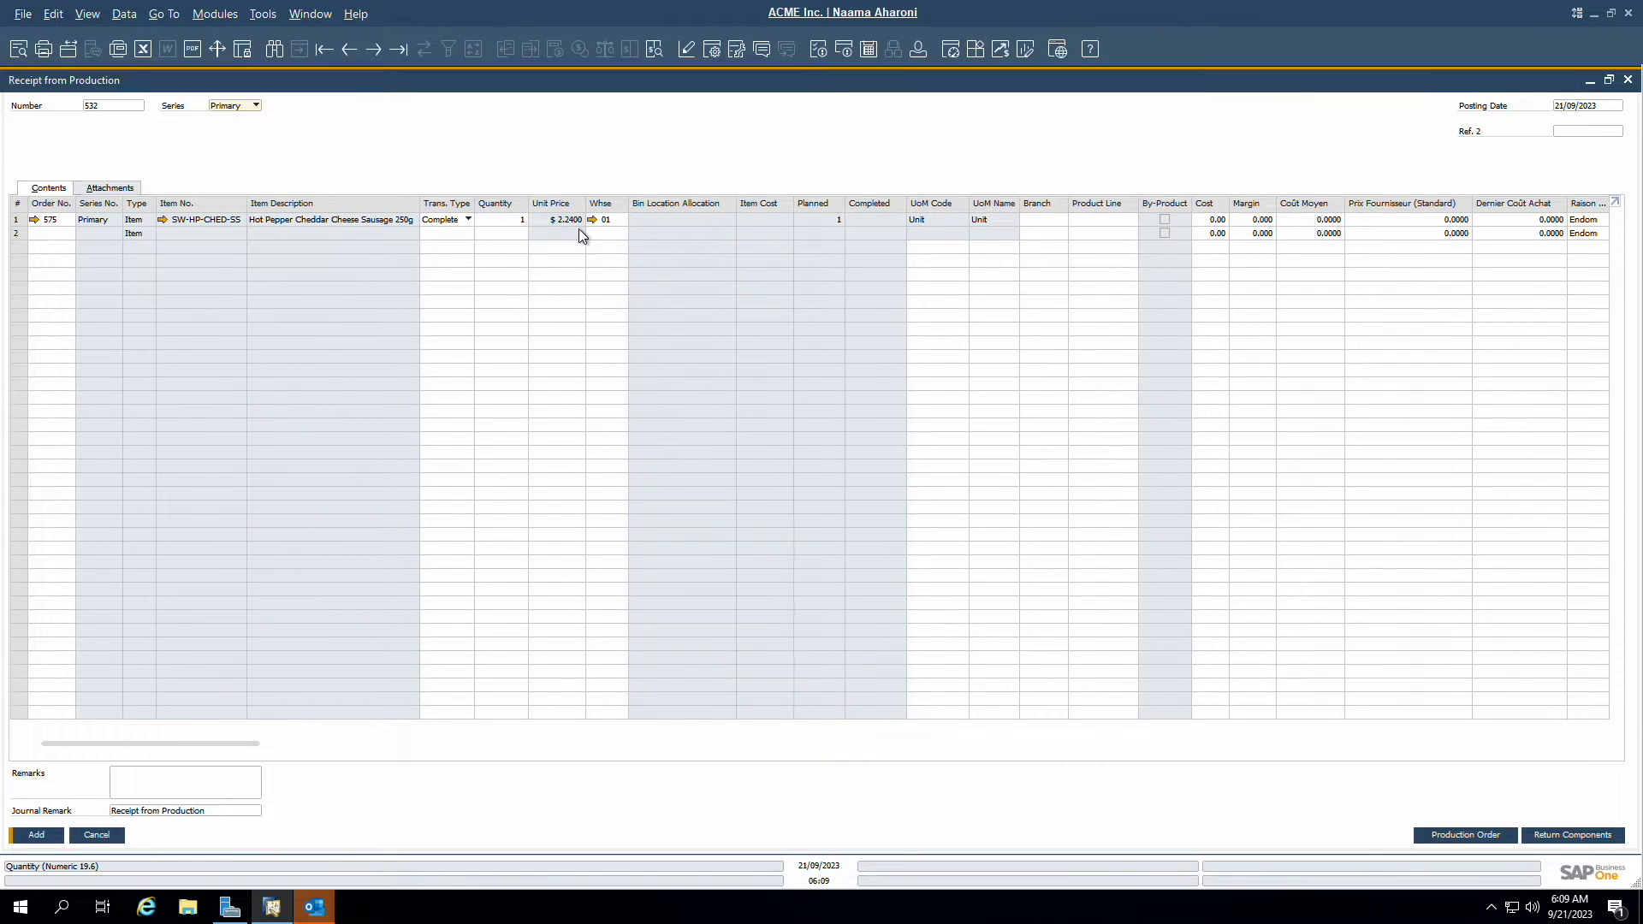
left_click(42, 837)
left_click(654, 473)
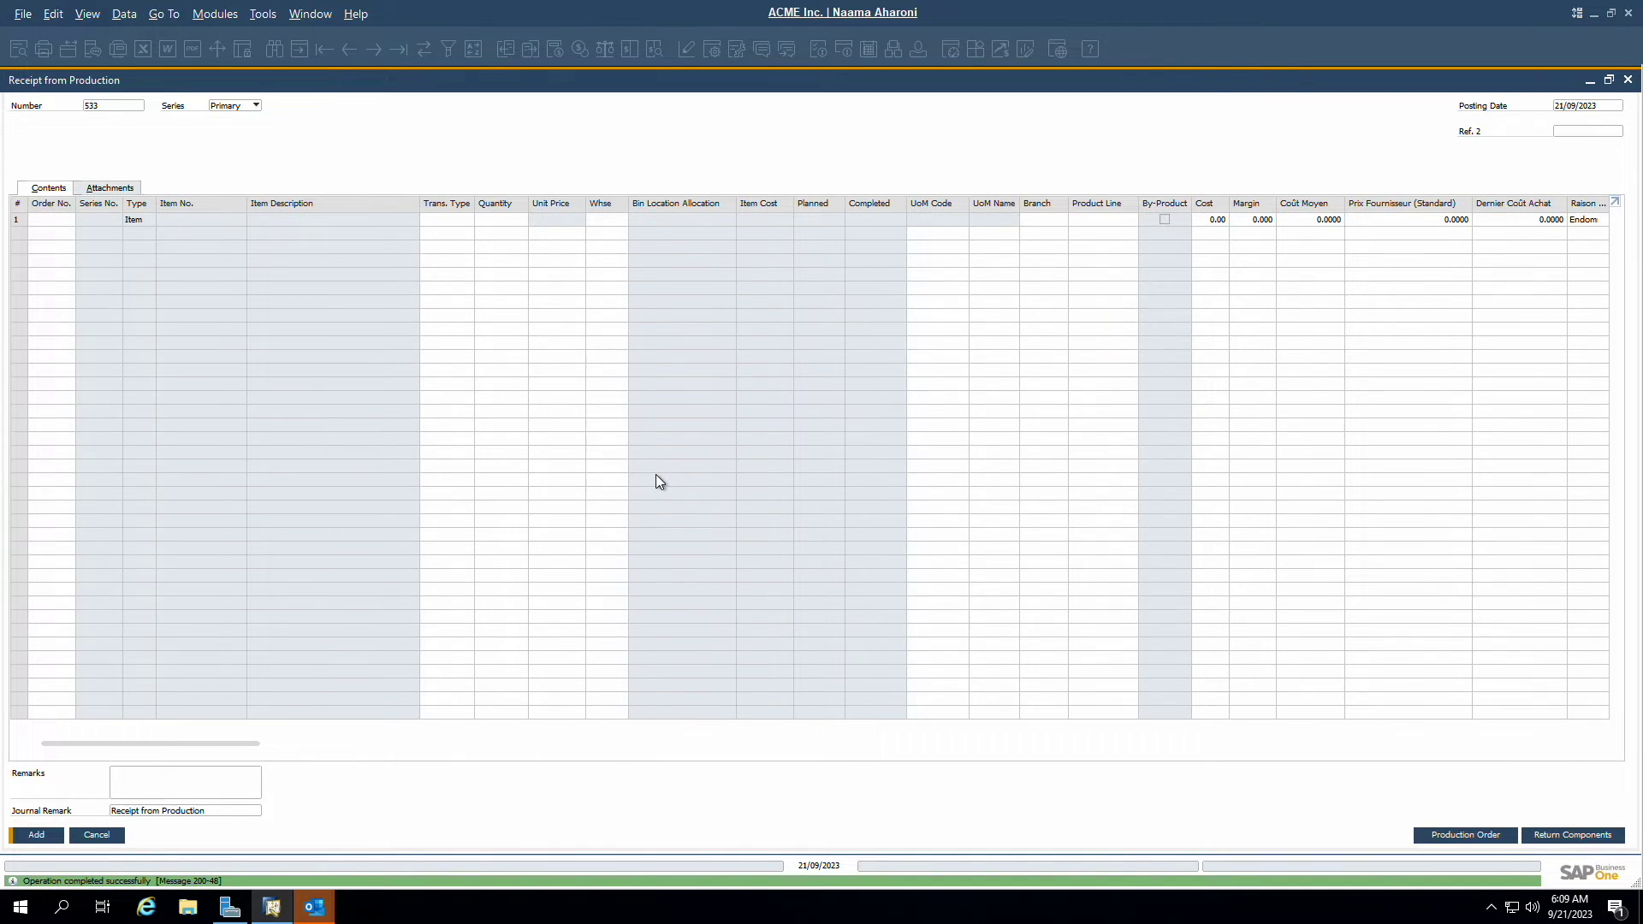
Examine the journal entry of the newly added receipt from production with full account names shown, and review the production order's cost summary.
left_click(351, 51)
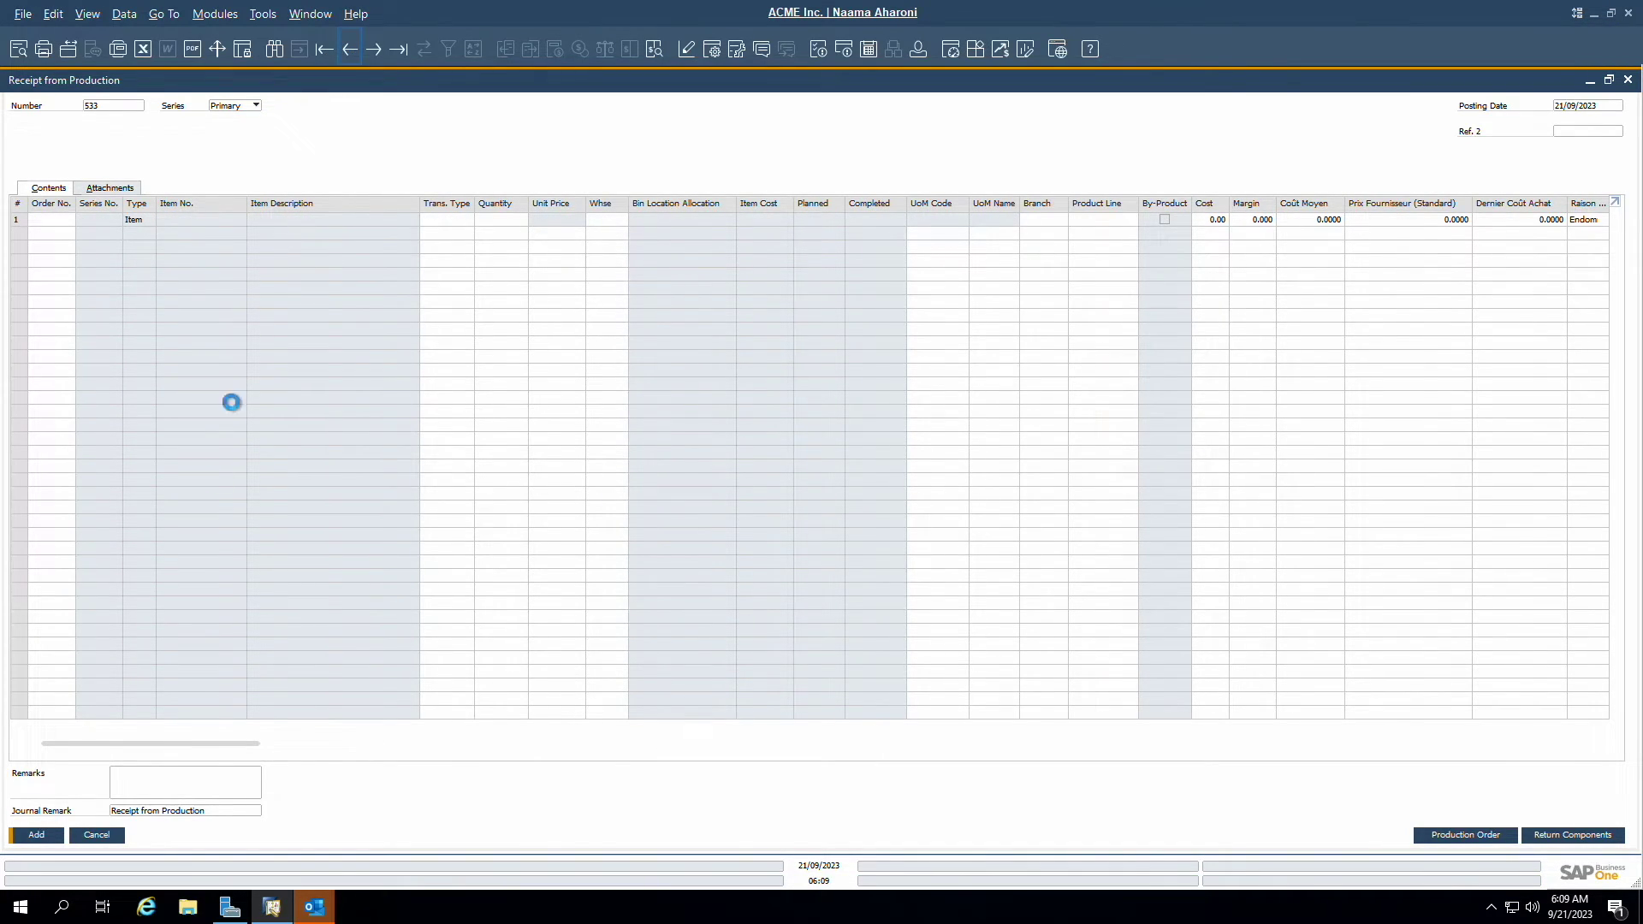
left_click(101, 810)
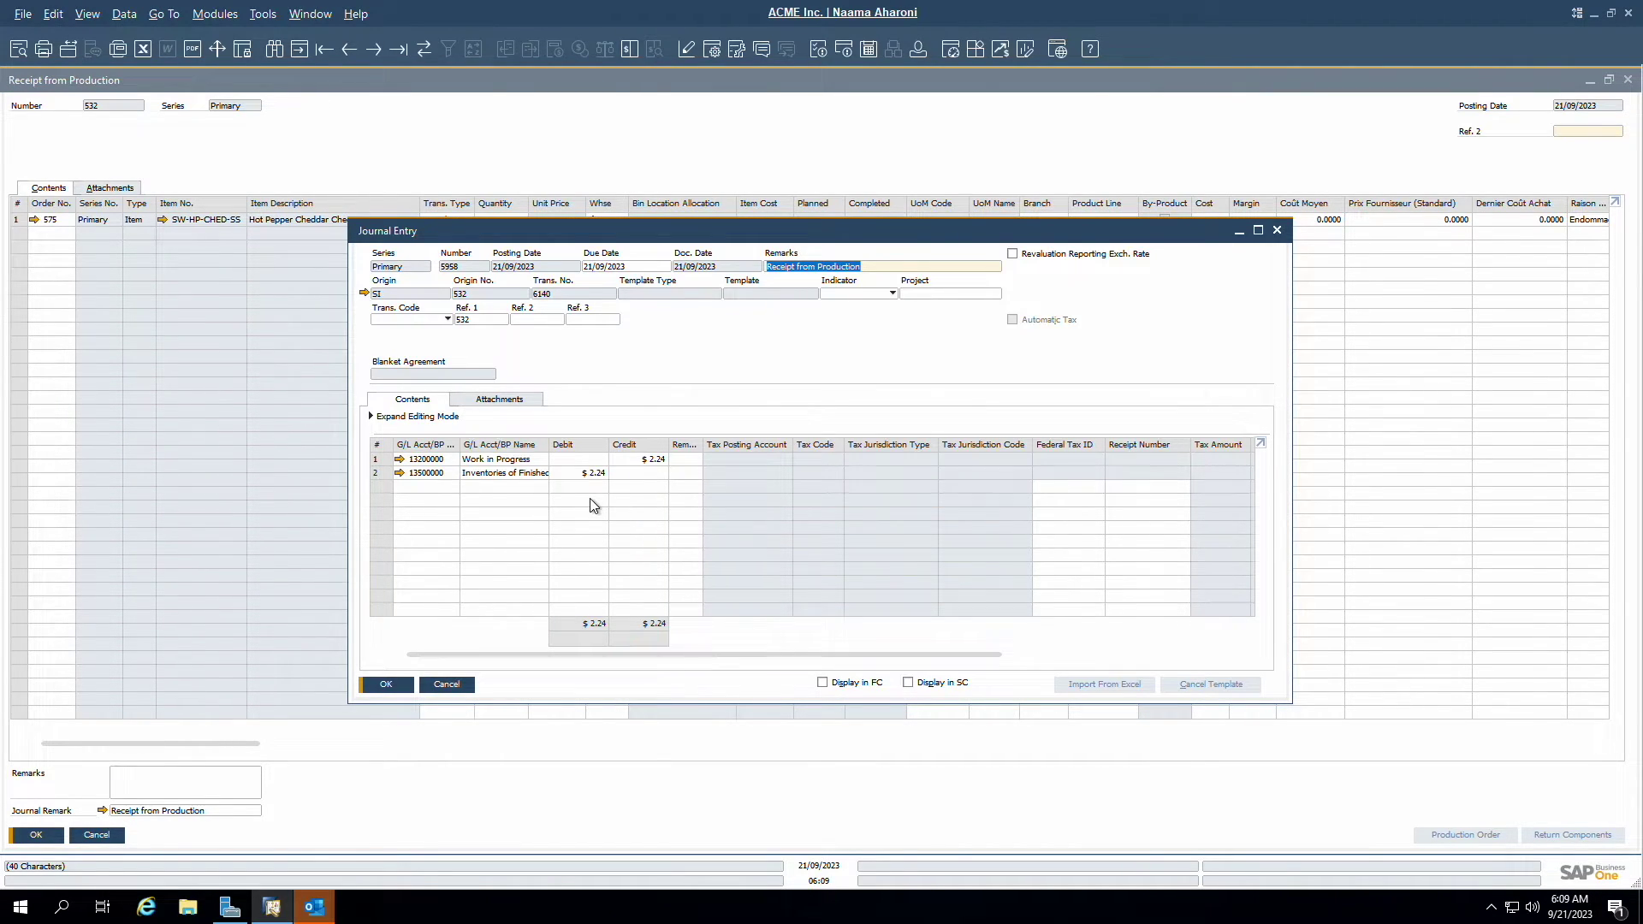
double_click(548, 444)
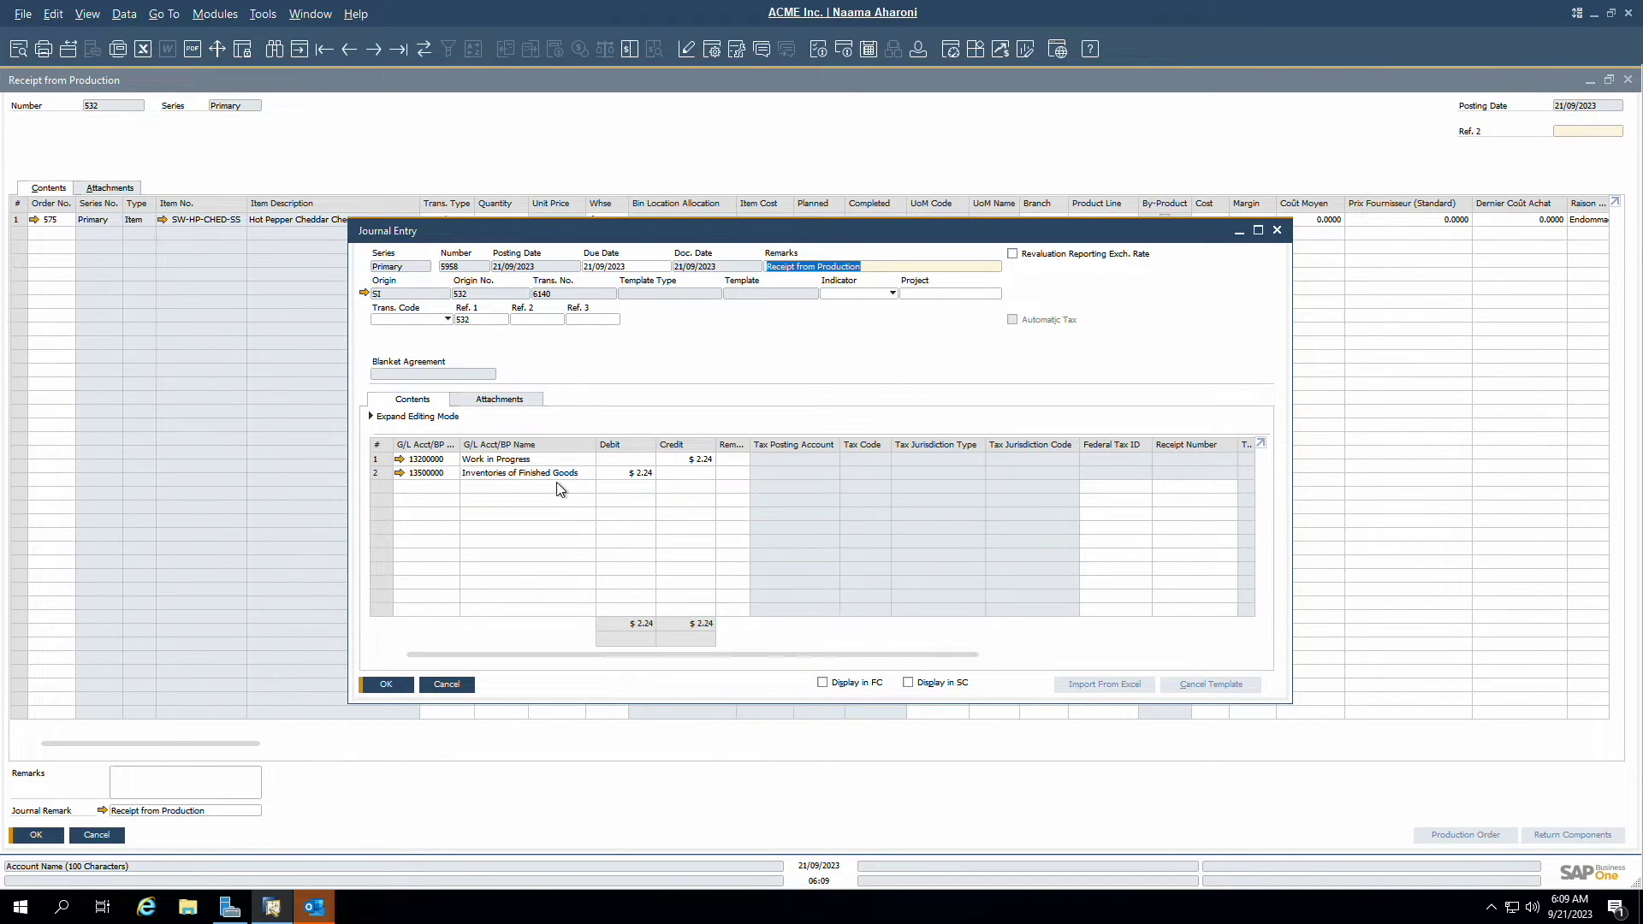
left_click(399, 690)
left_click(36, 834)
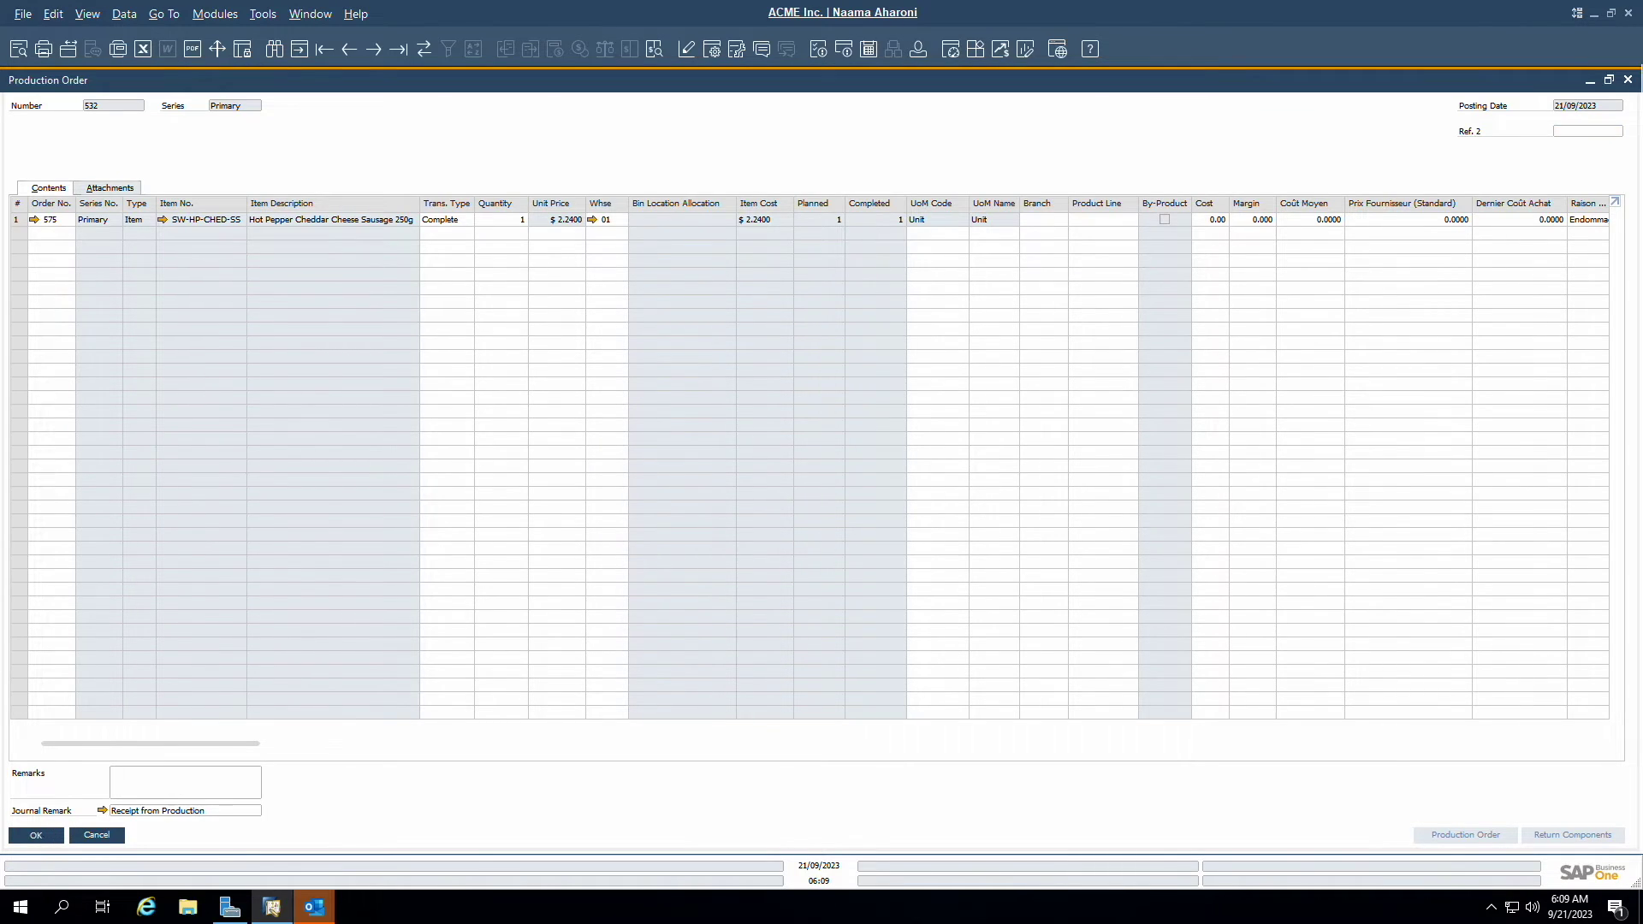
left_click(118, 271)
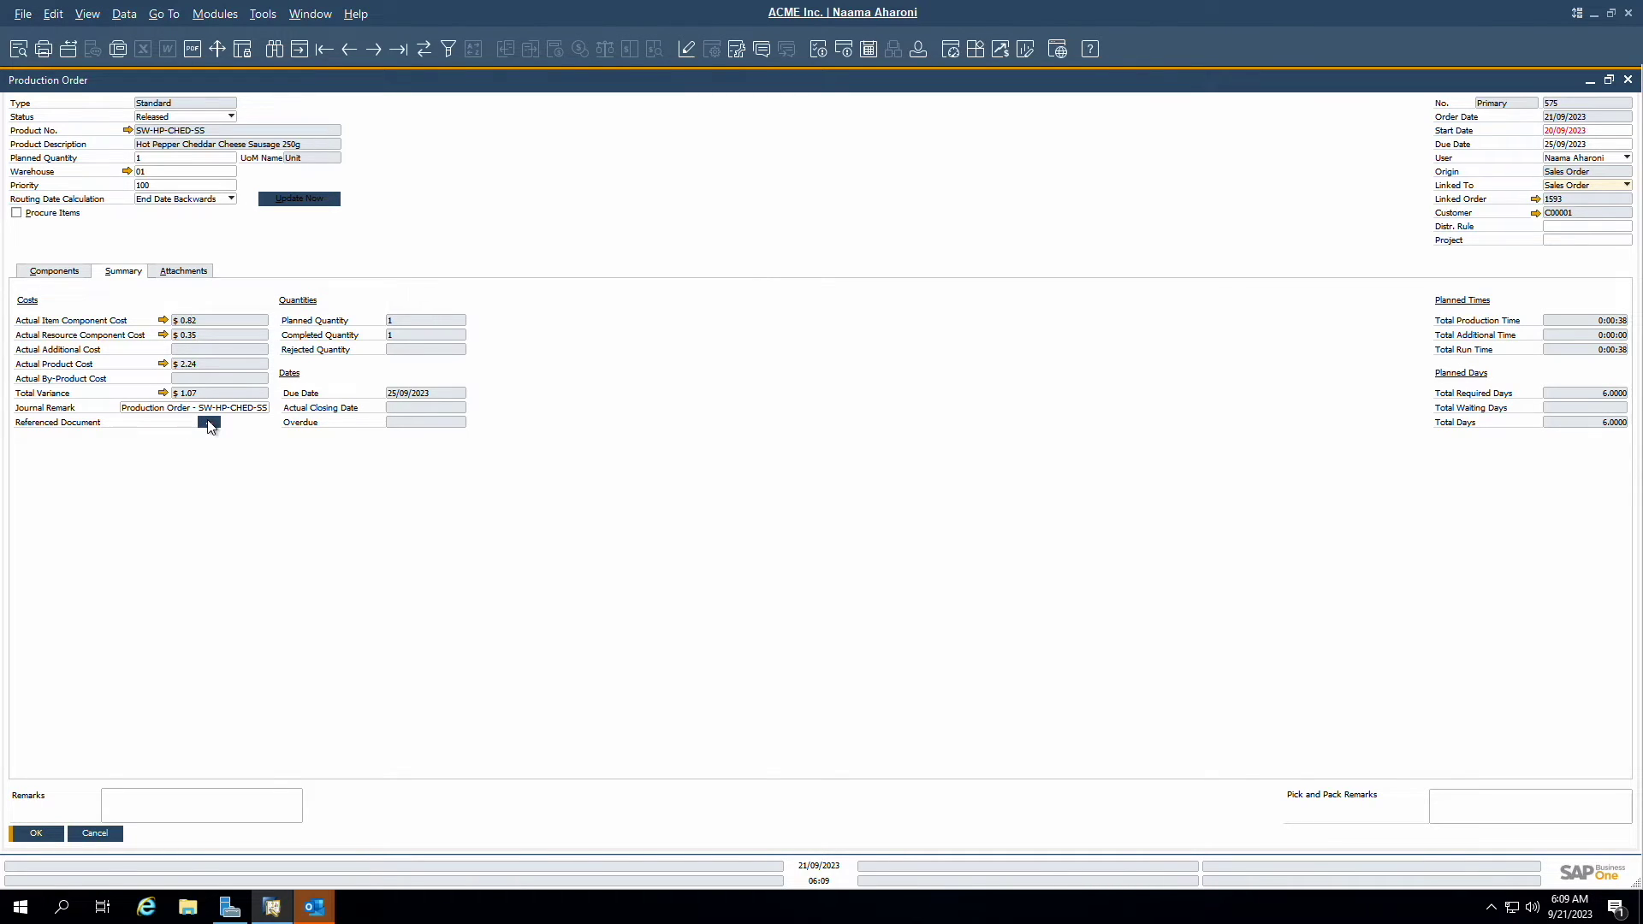
Return to the production order's components and open the order's relationship map in a maximized window.
left_click(55, 271)
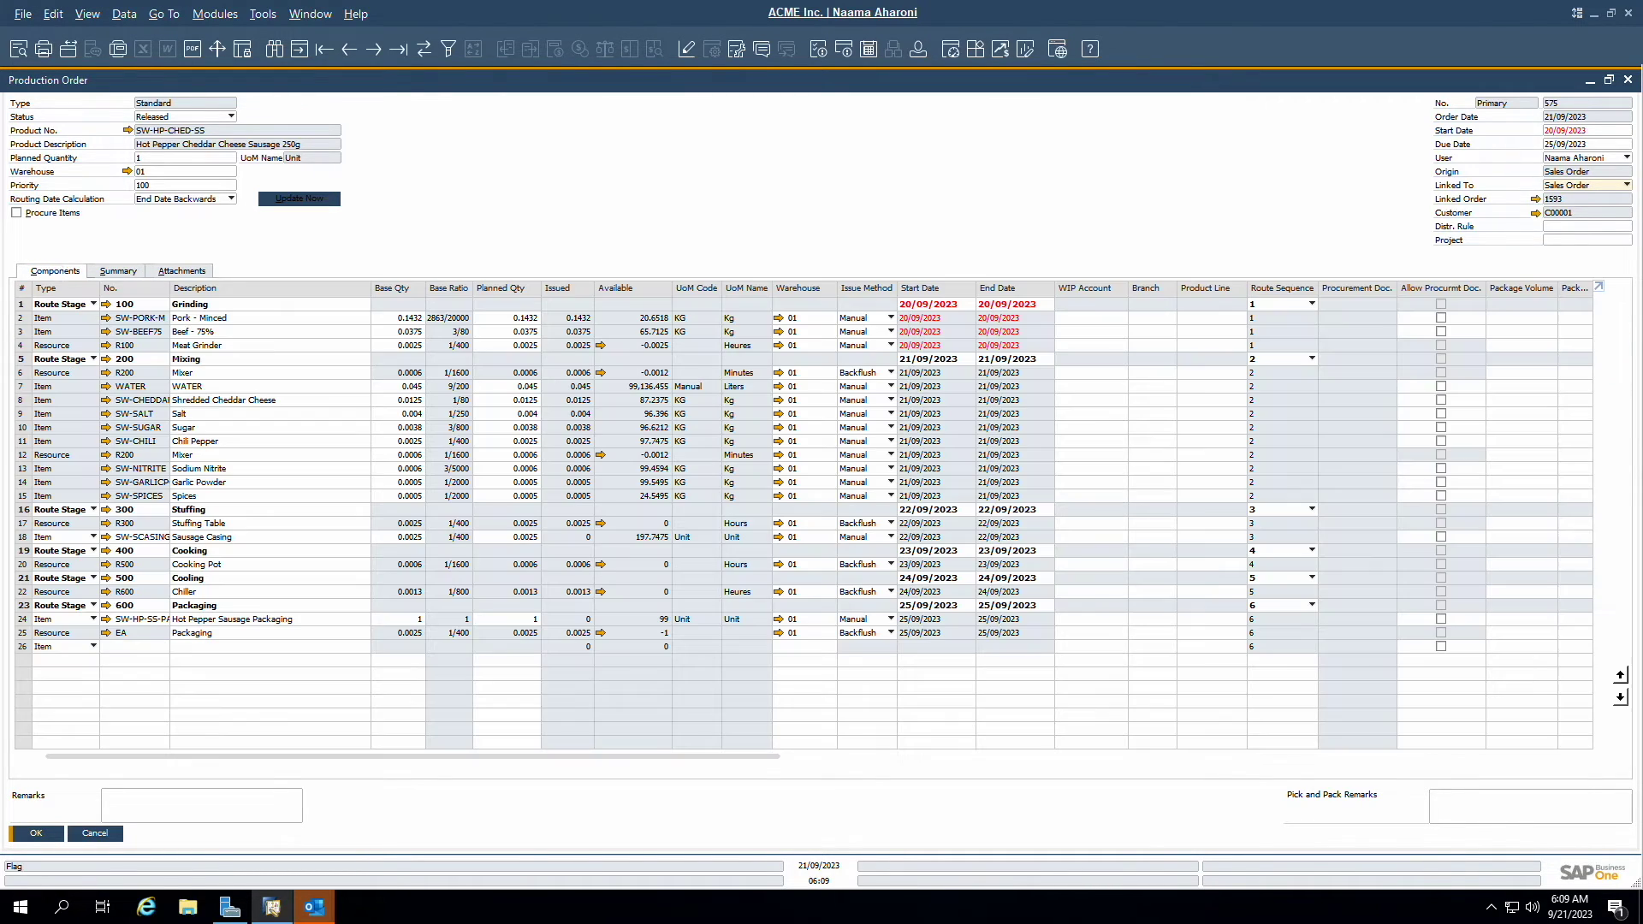
right_click(466, 233)
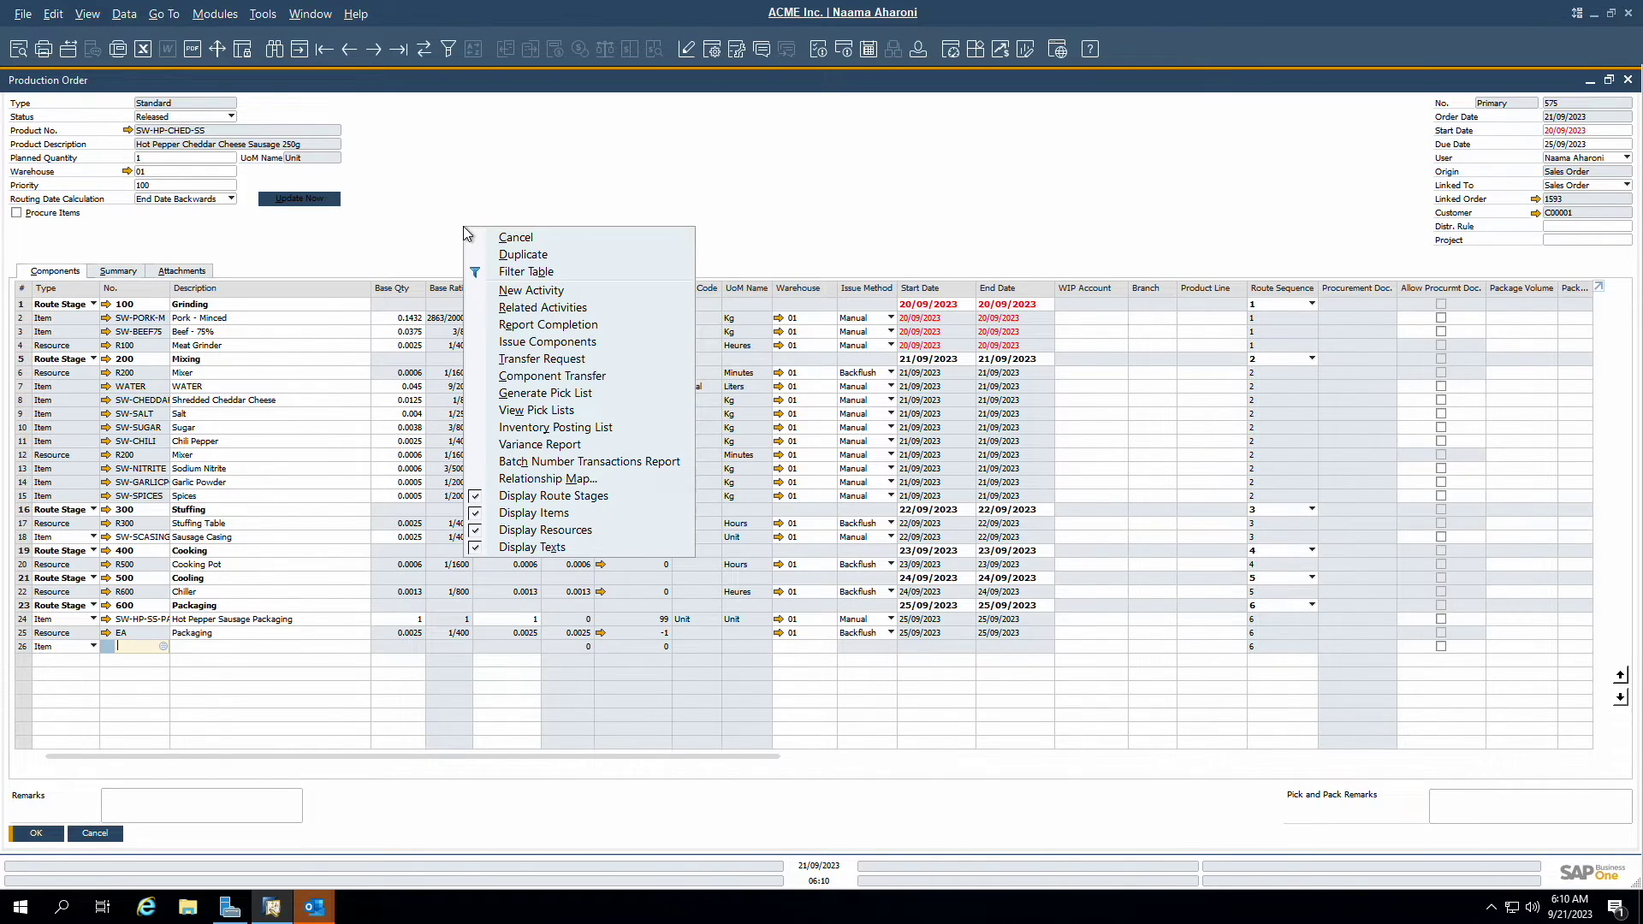
left_click(534, 480)
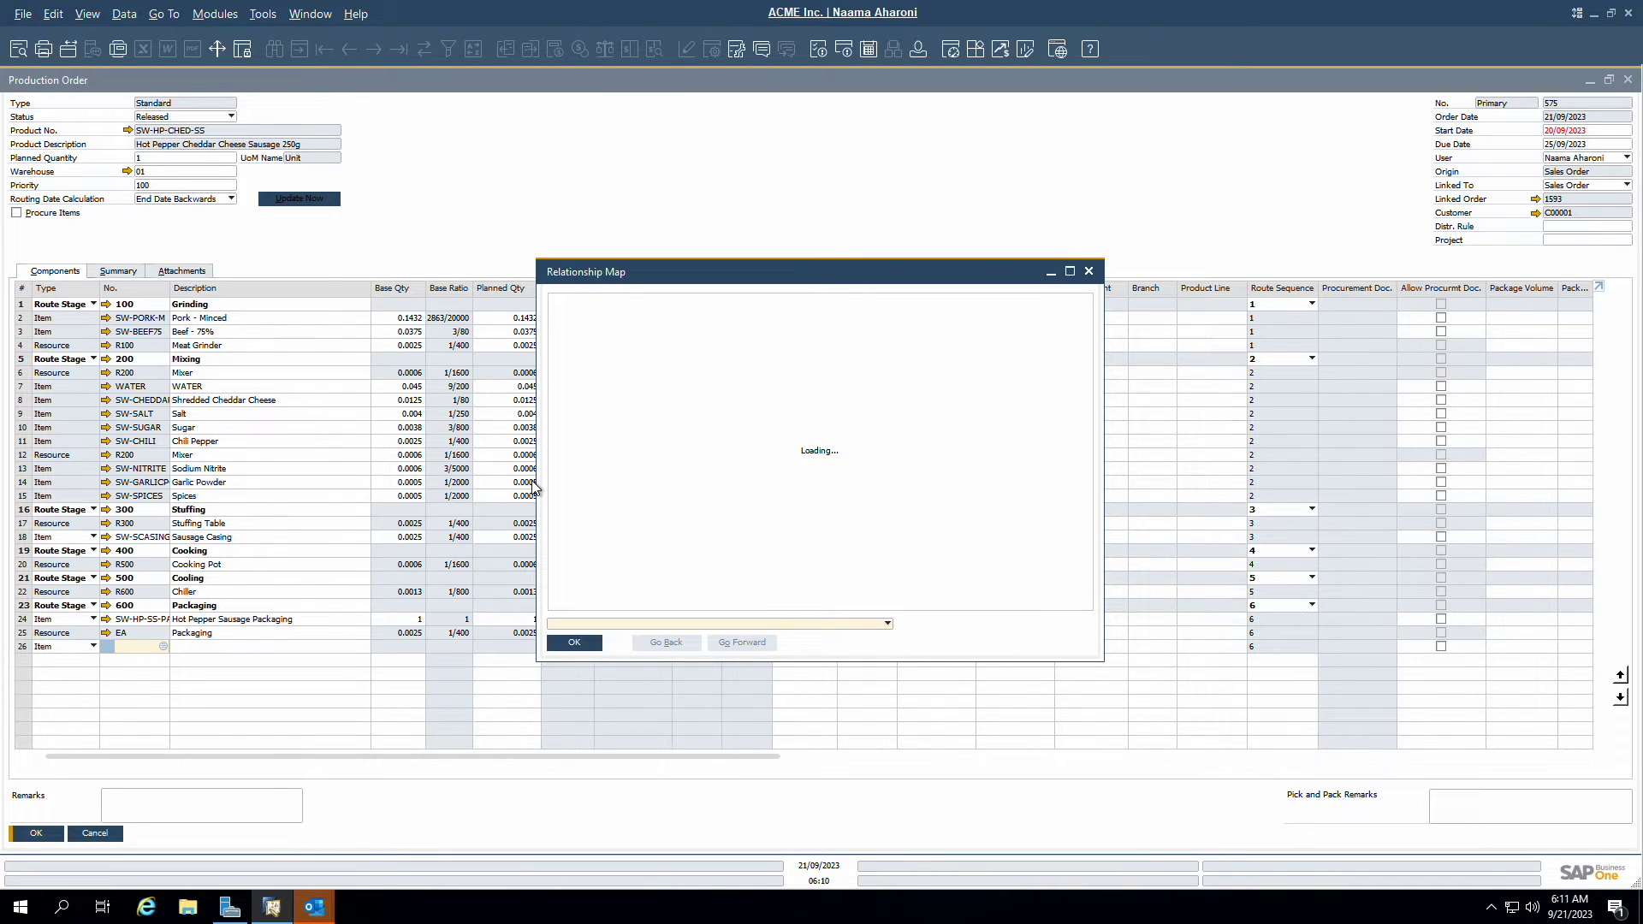
left_click(1069, 271)
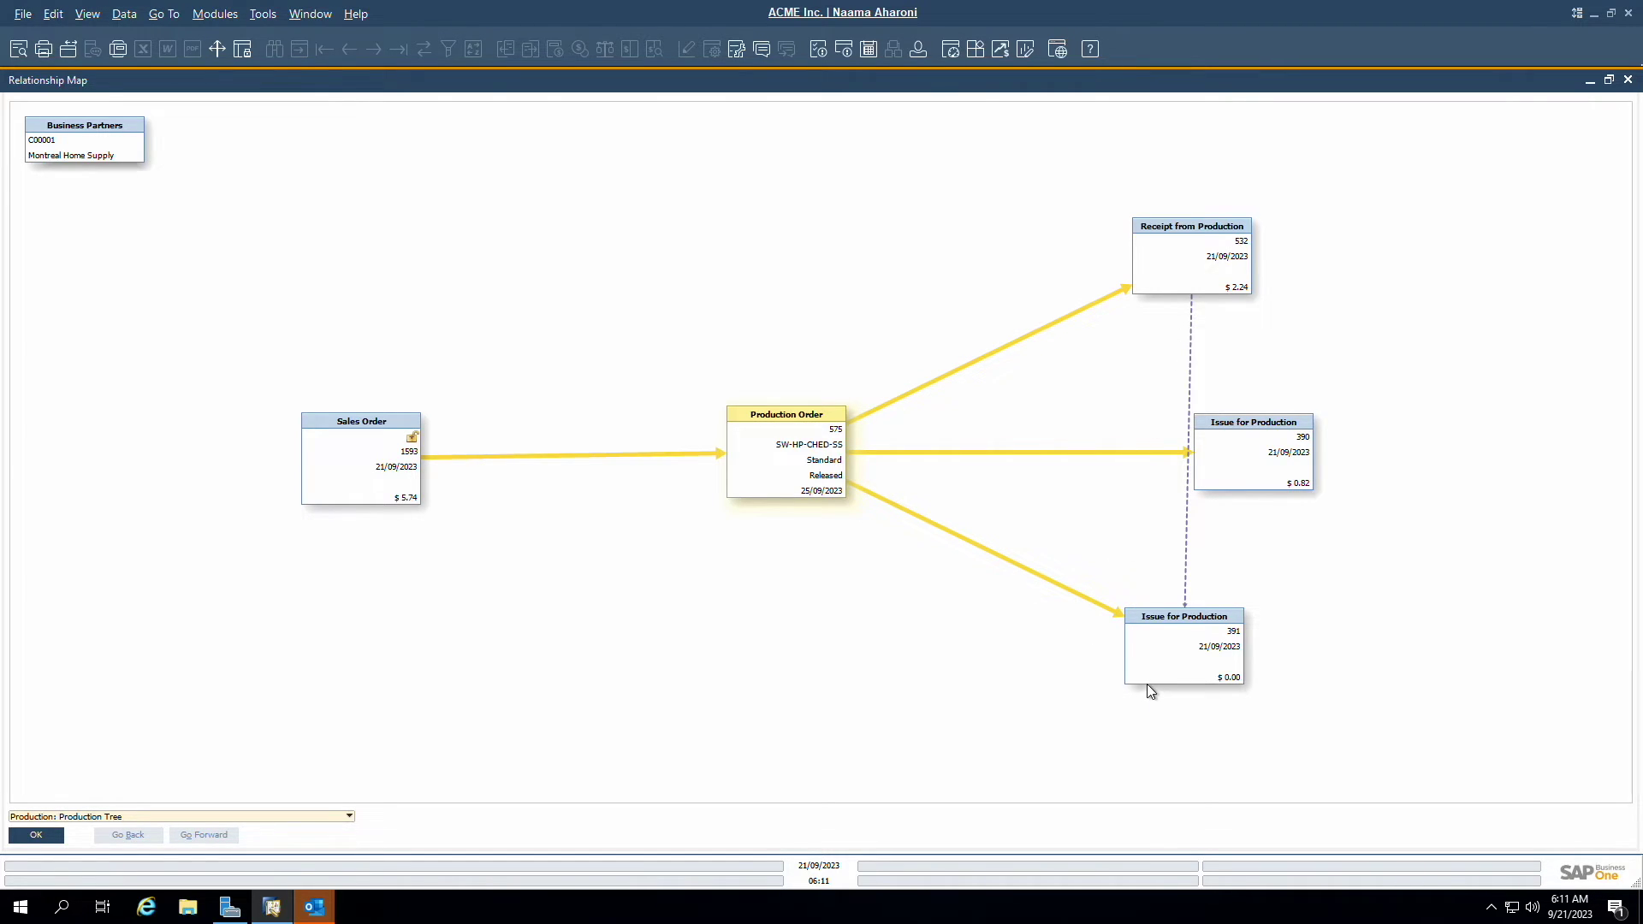
Move issue for production 390 away from the other documents in the map, and switch the view to Production: Related Components.
left_click_drag(1221, 461, 1324, 316)
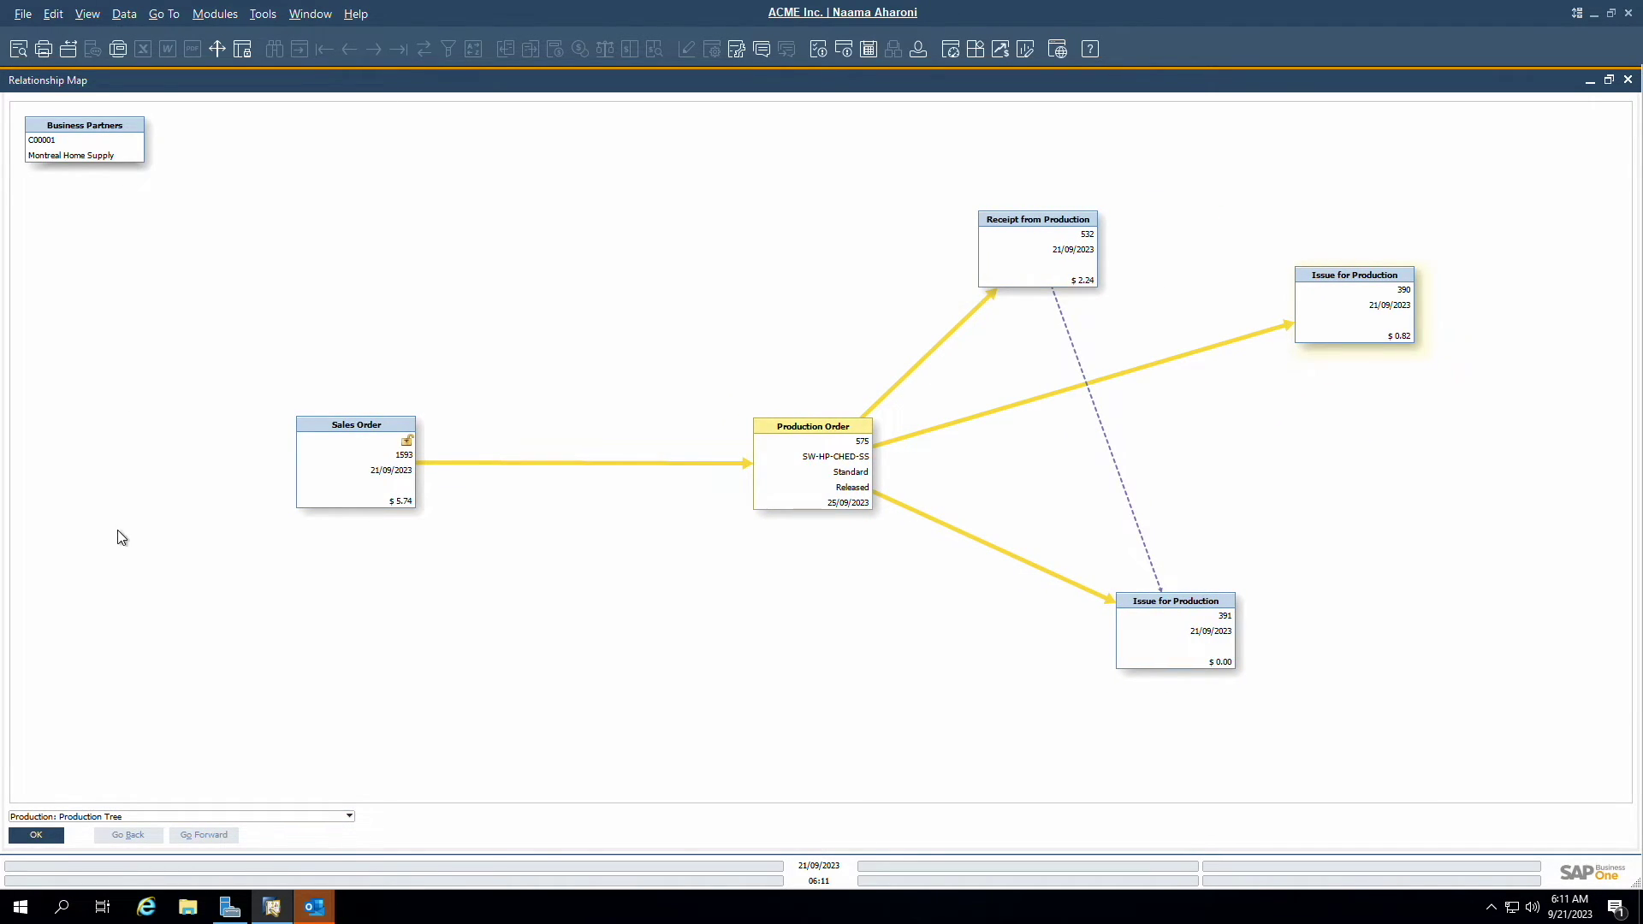
left_click(82, 817)
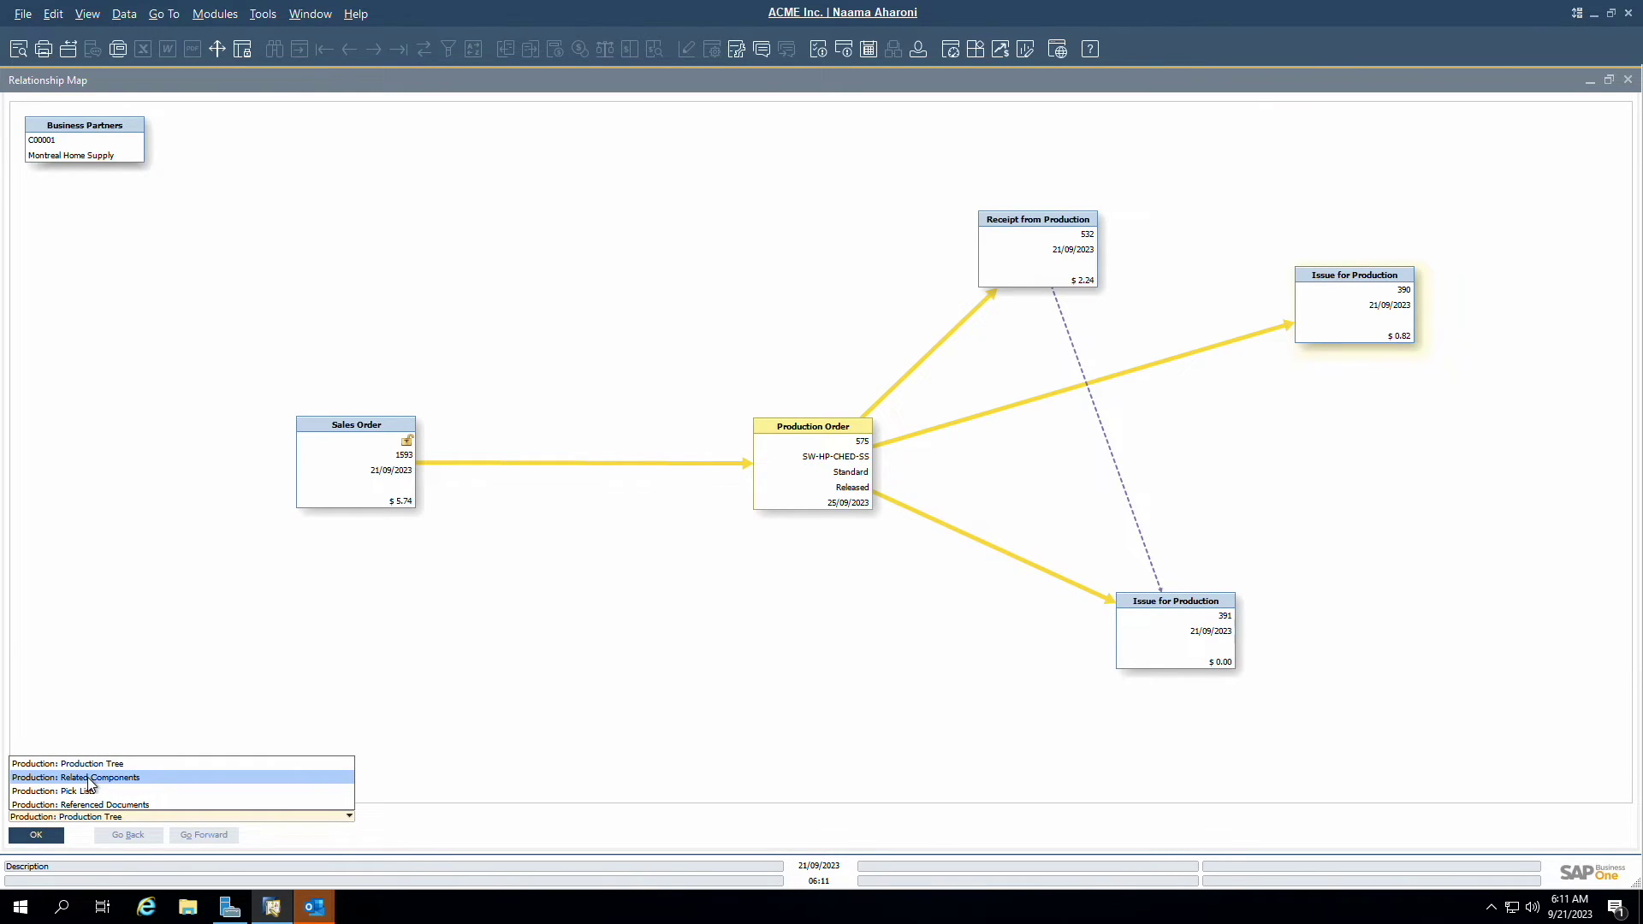
left_click(86, 777)
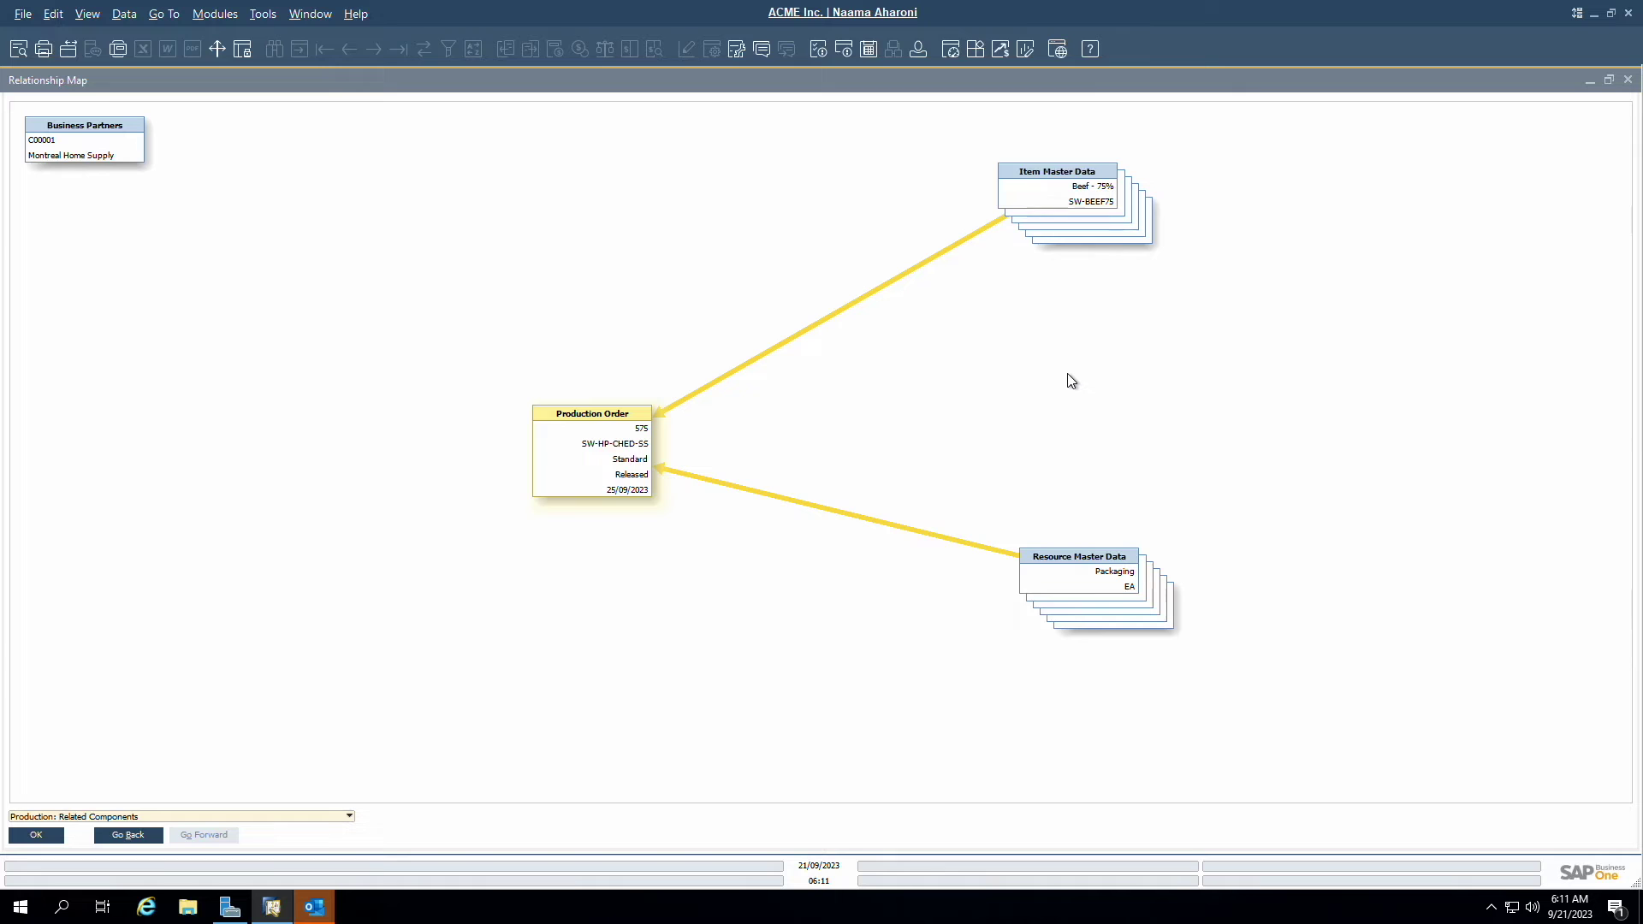